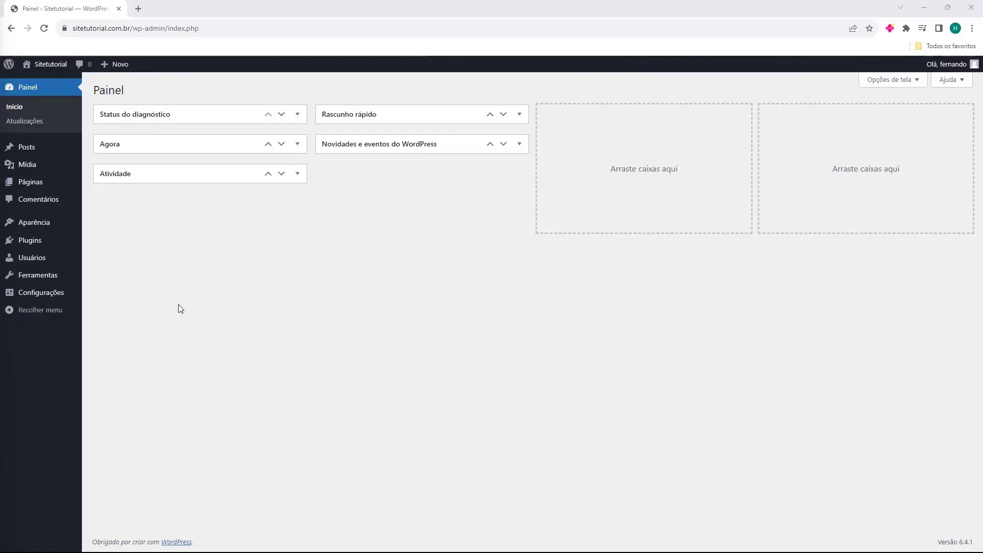
- Go to Plugins > Adicionar plugin and browse the featured plugins list
mouse_move(35, 243)
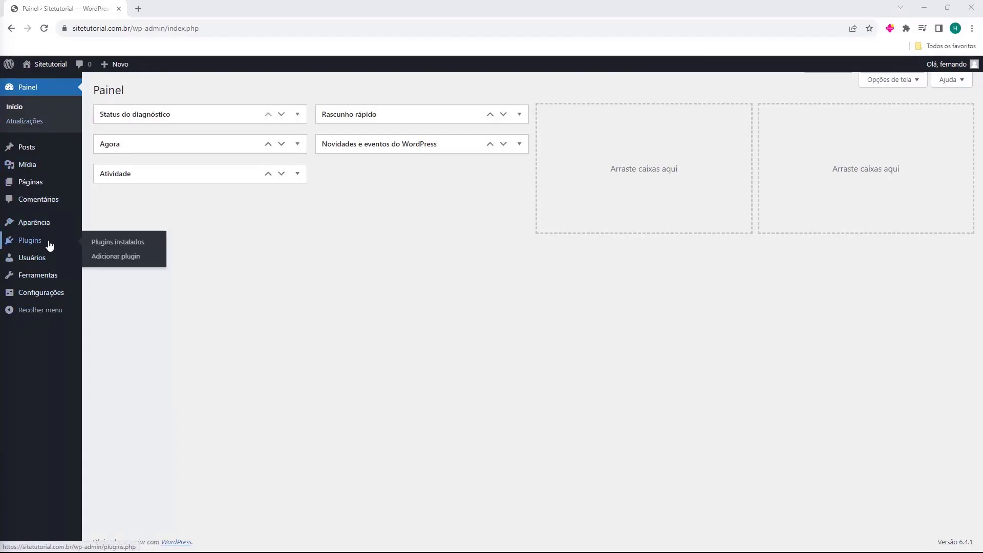
click(35, 243)
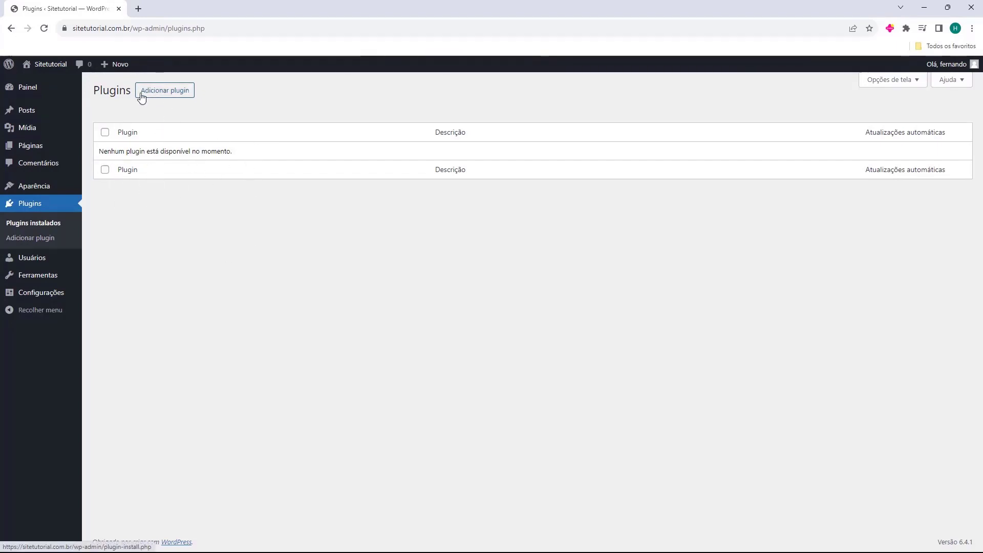
click(160, 93)
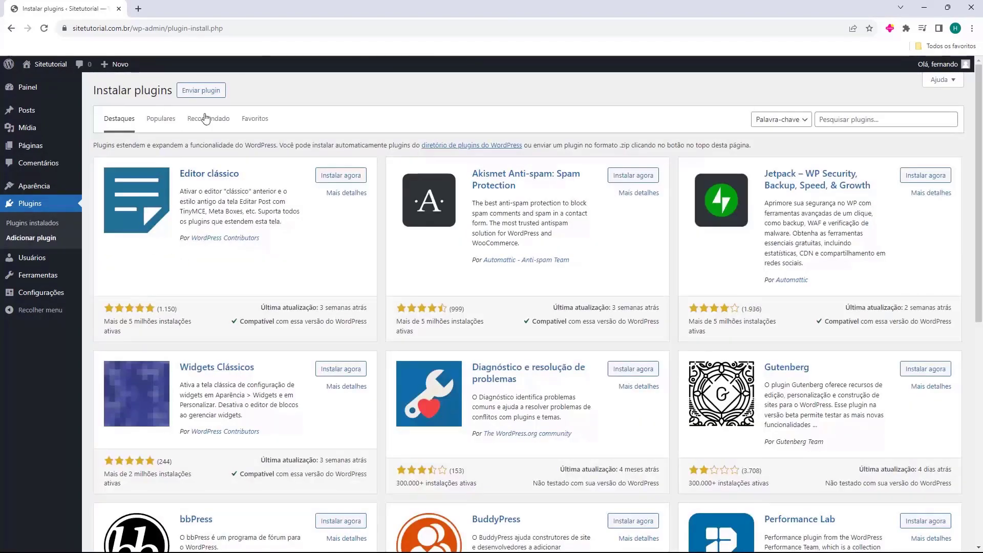
scroll(277, 330, down, 6)
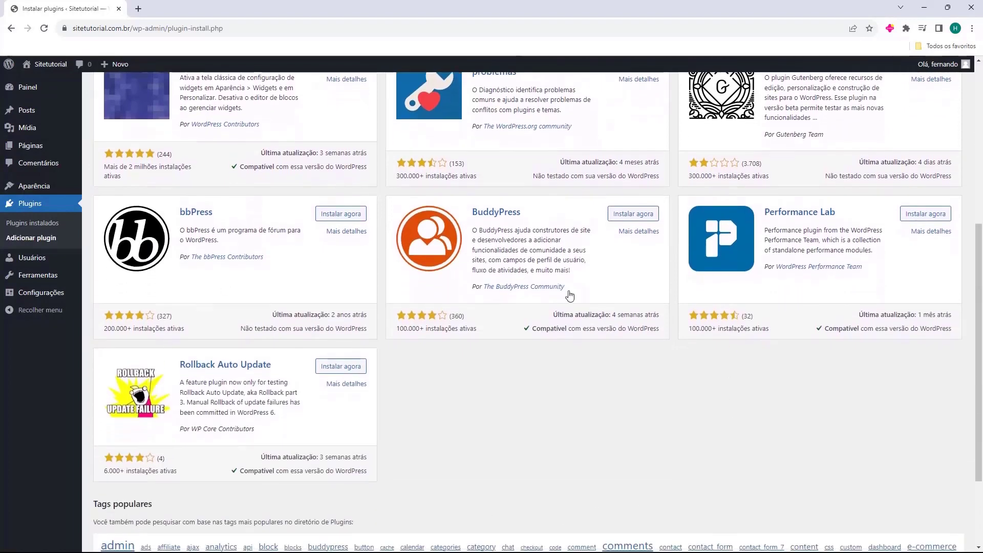
scroll(520, 274, up, 6)
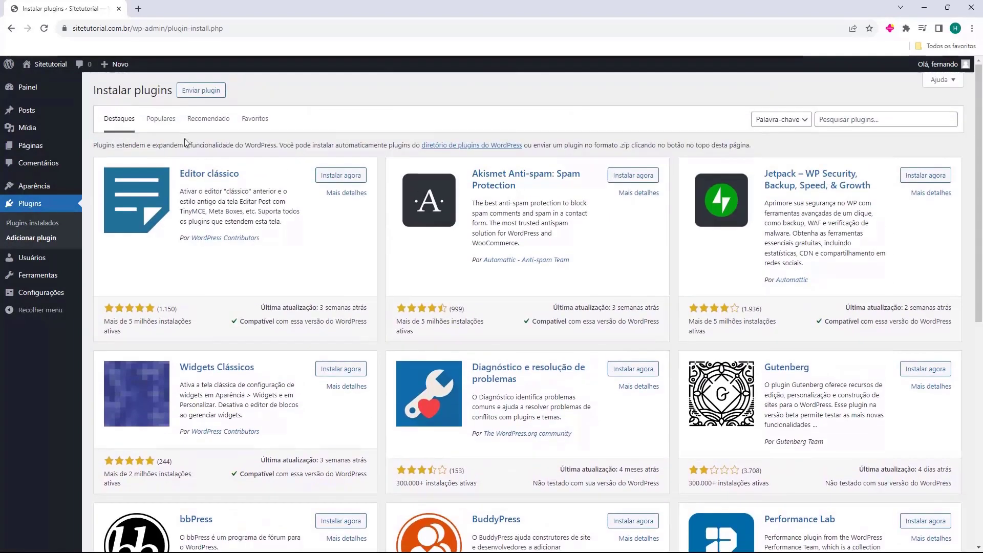
- Search for 'elementor', then install and activate Elementor Website Builder
click(840, 123)
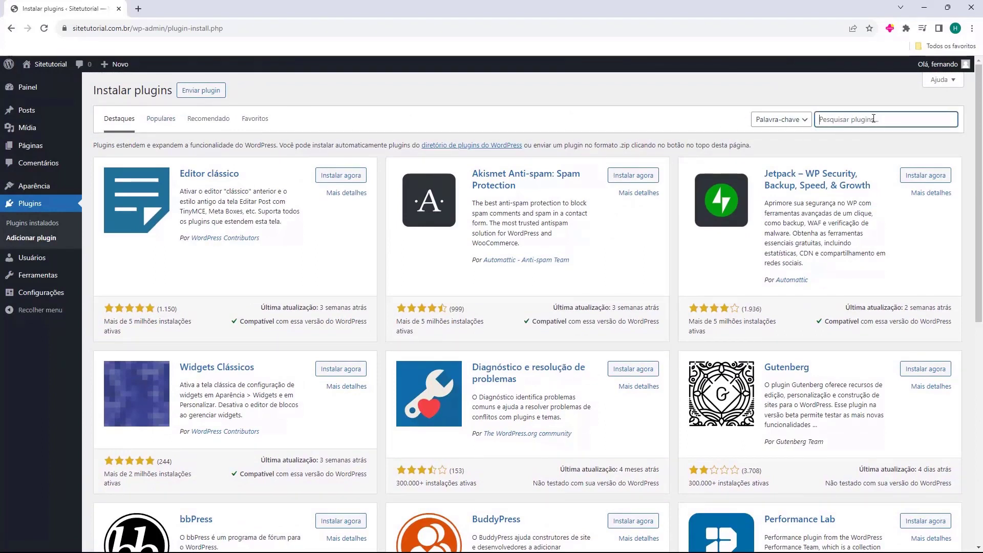
text(e)
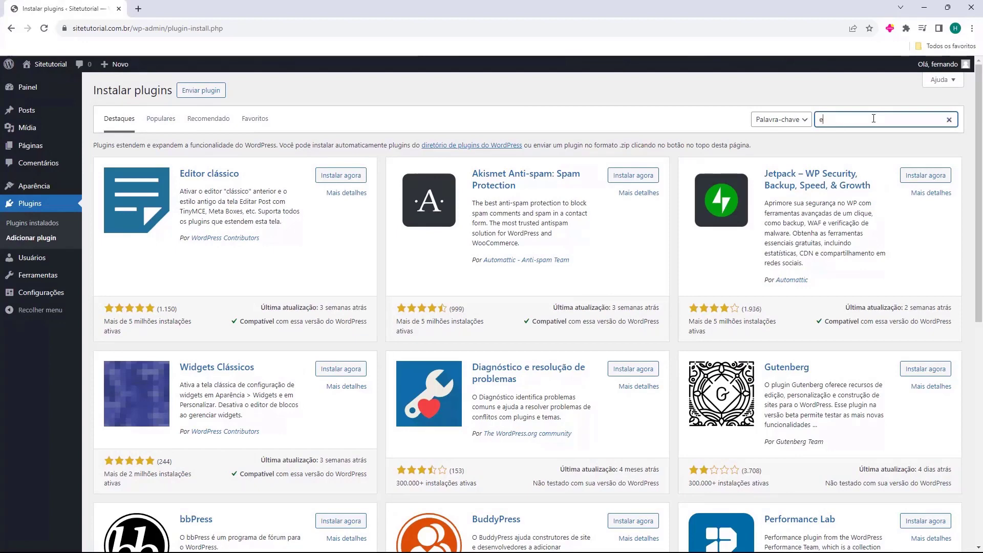
text(lementor)
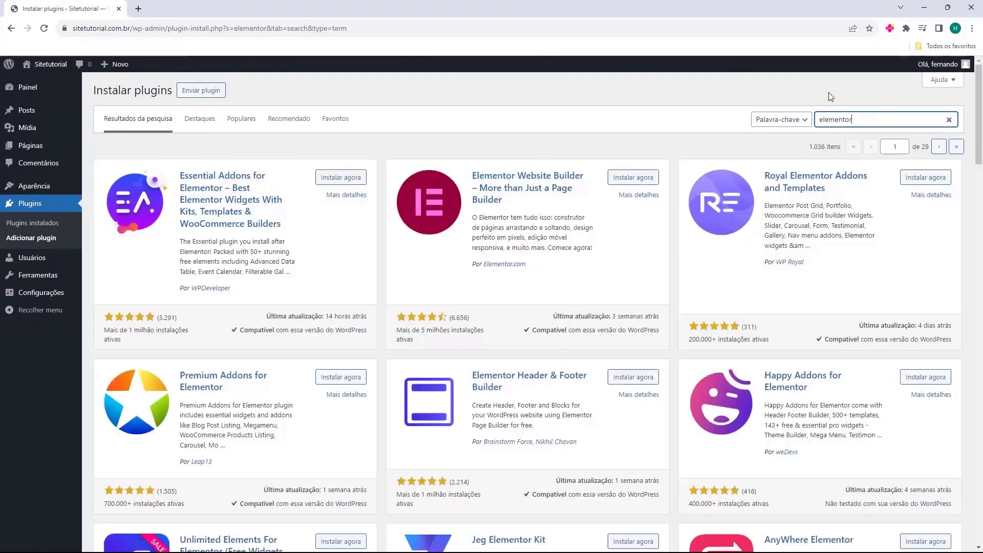
scroll(210, 254, down, 4)
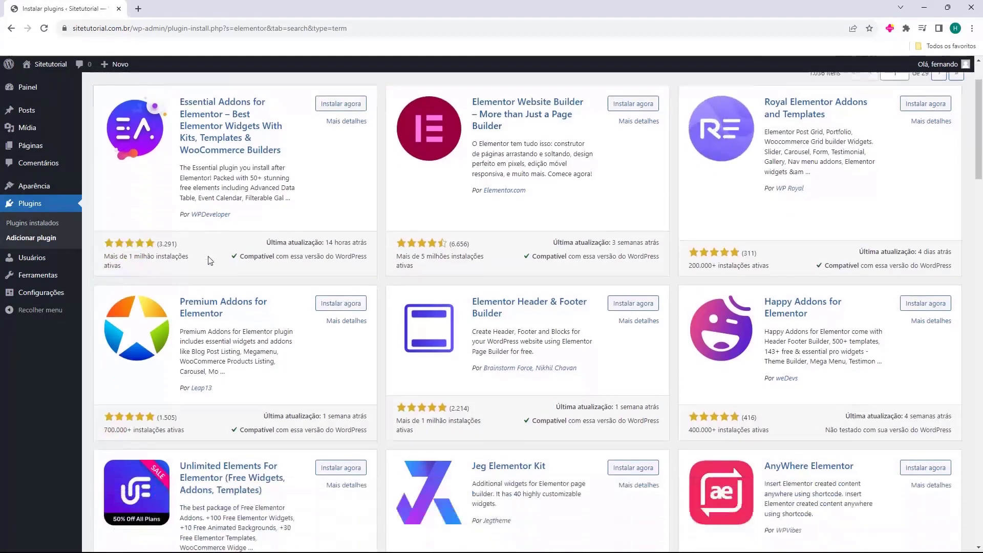
scroll(748, 204, up, 4)
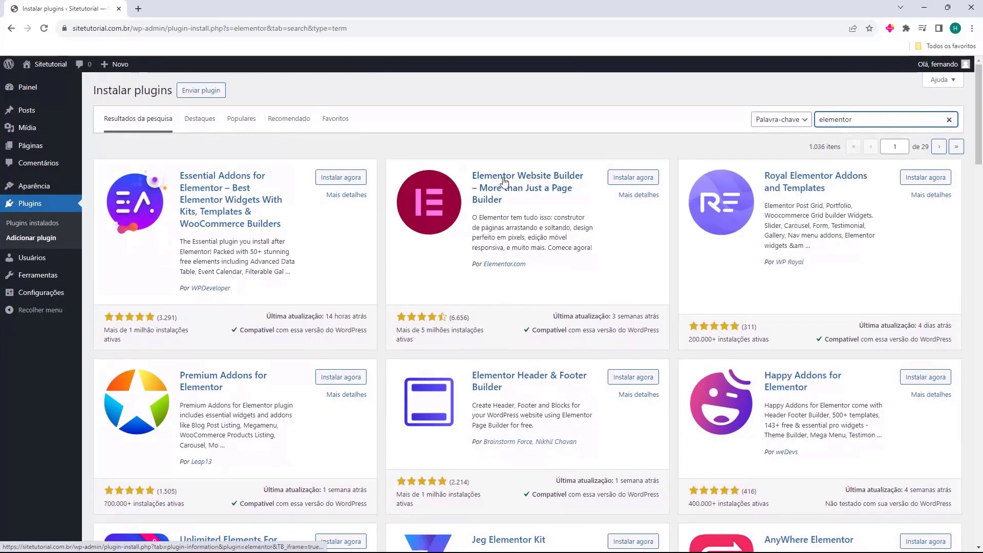
click(634, 183)
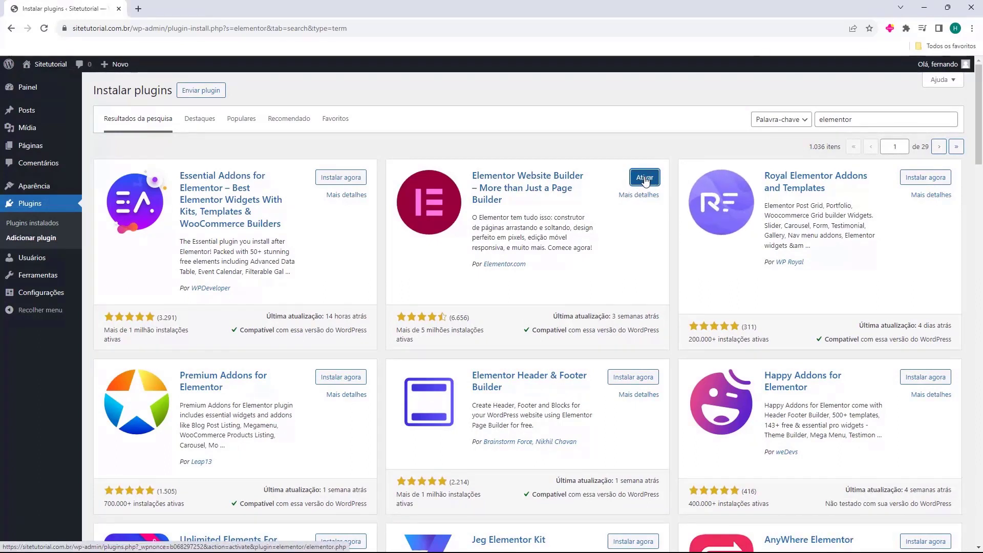
click(644, 180)
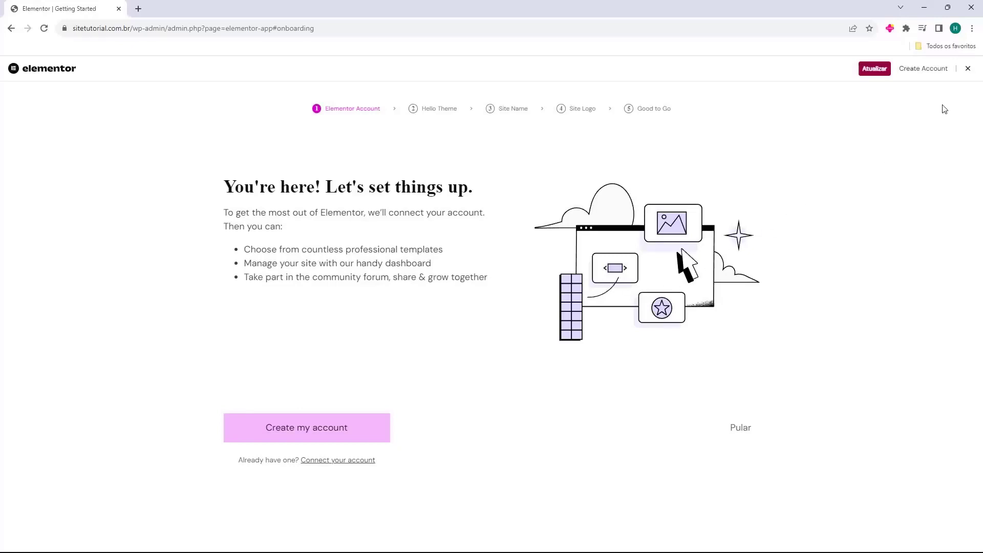
- Close the Elementor setup wizard and collapse the 'Visão geral do Elementor' dashboard widget
click(967, 70)
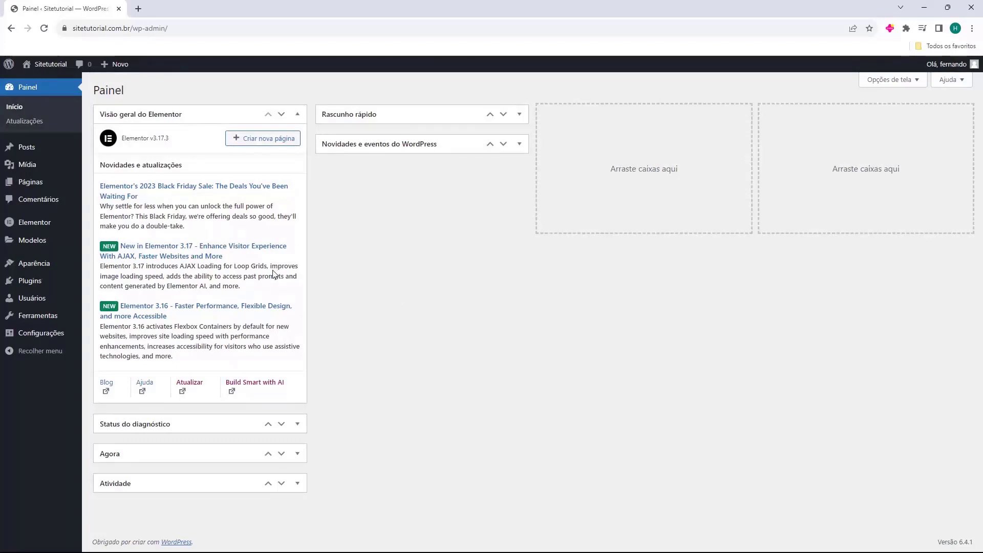
click(298, 114)
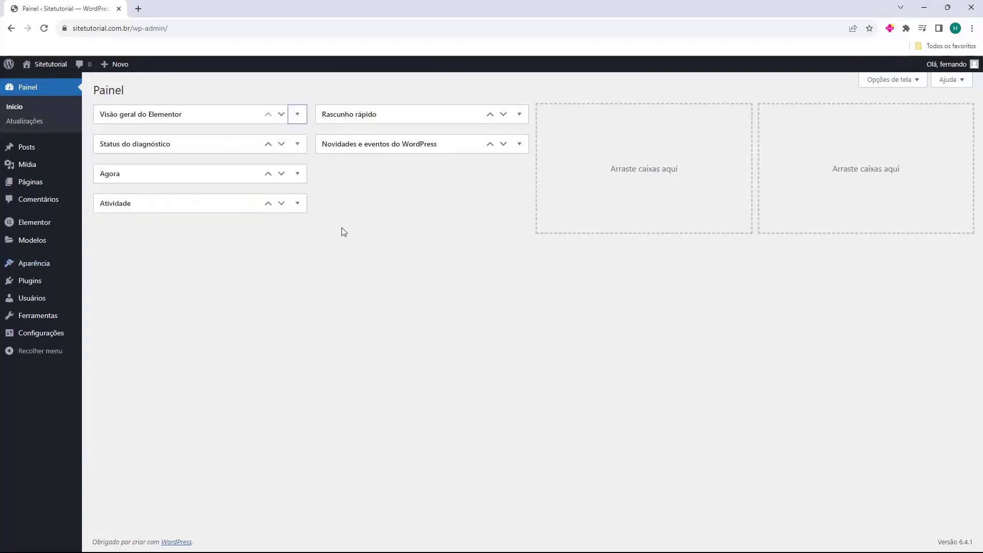
click(409, 303)
- Return to the Plugins page and start adding another plugin
mouse_move(33, 285)
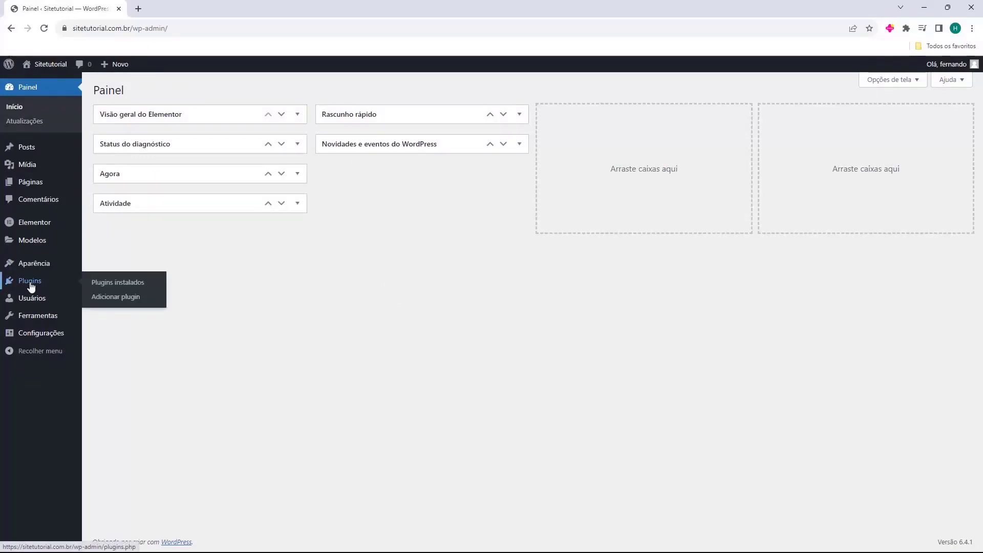
click(30, 283)
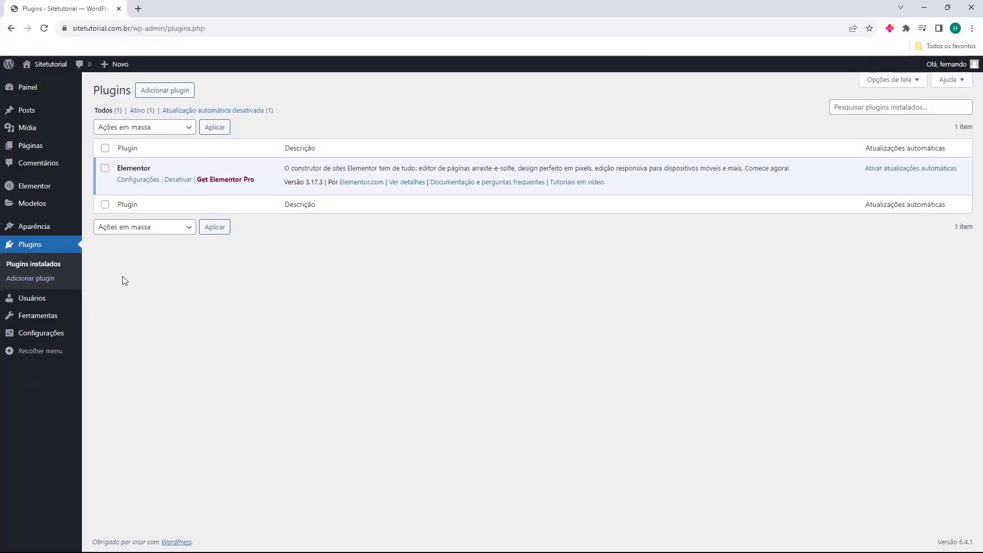
click(165, 96)
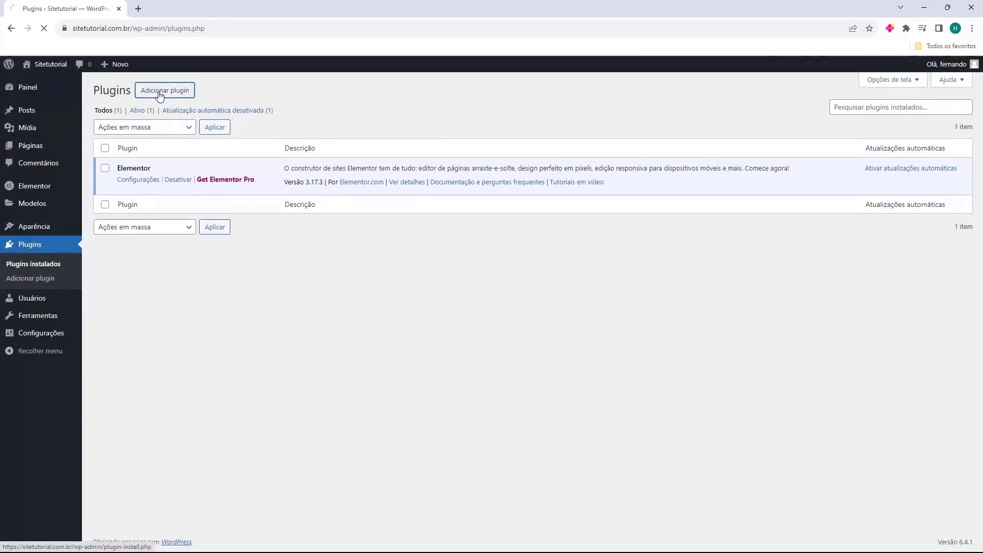
- Search for 'woocommerce', then install and activate the WooCommerce plugin
click(858, 122)
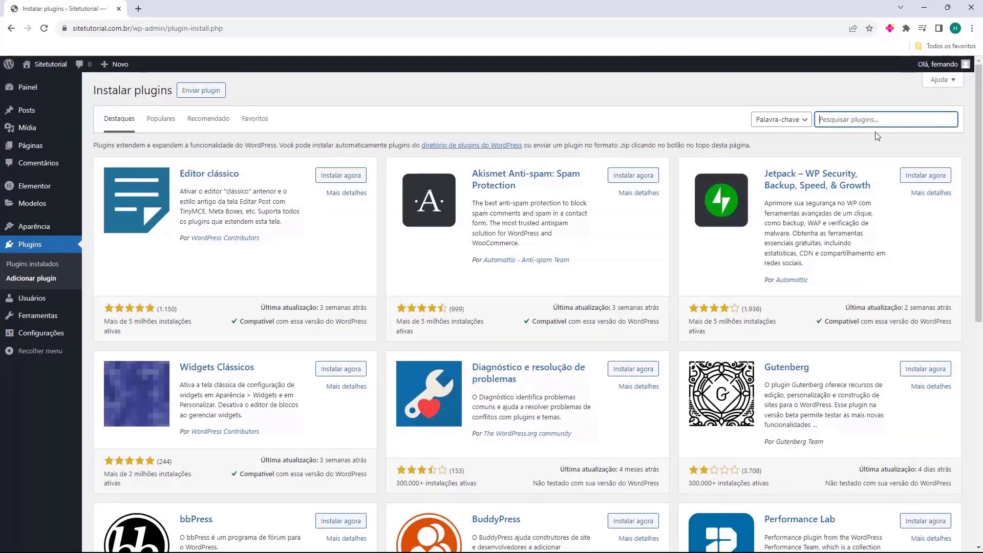
text(woocommerce)
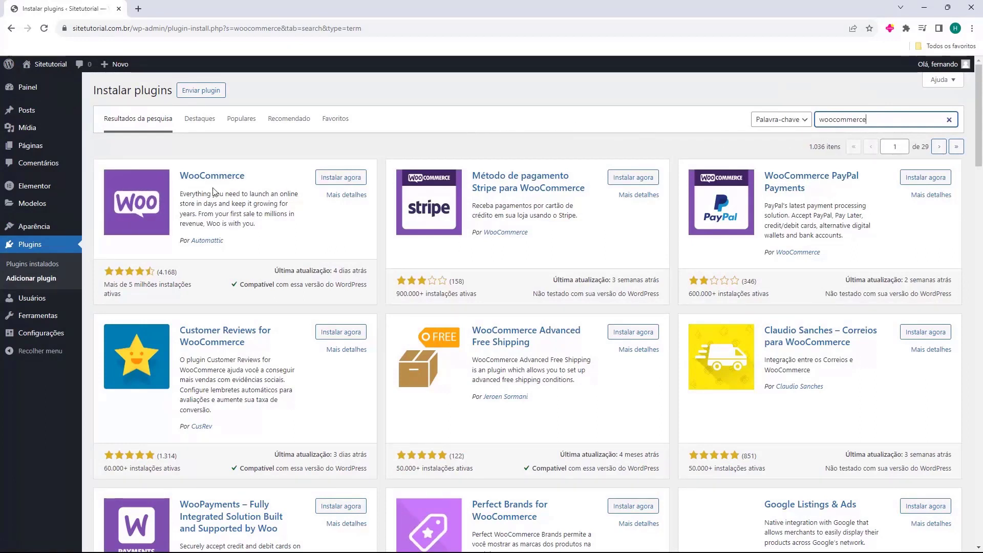
click(342, 179)
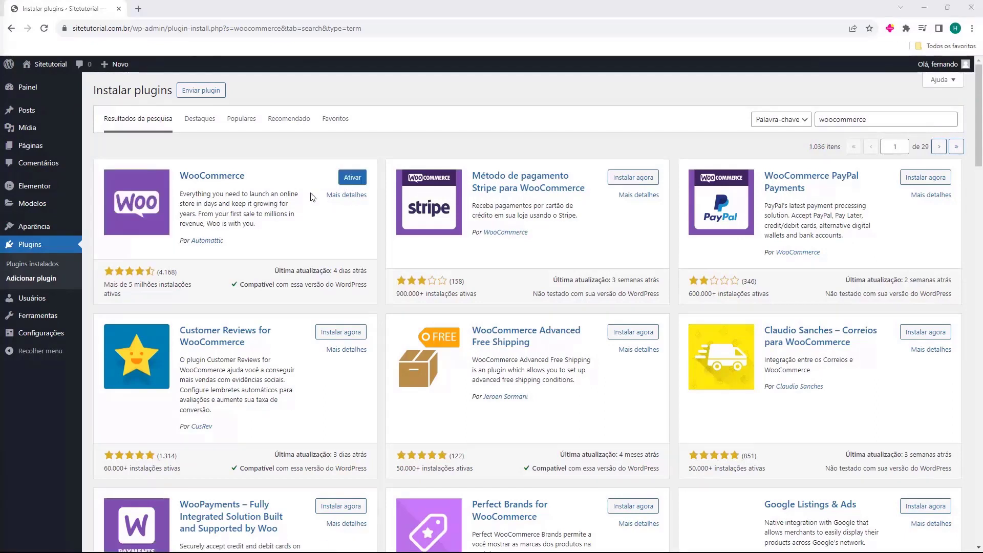
click(354, 179)
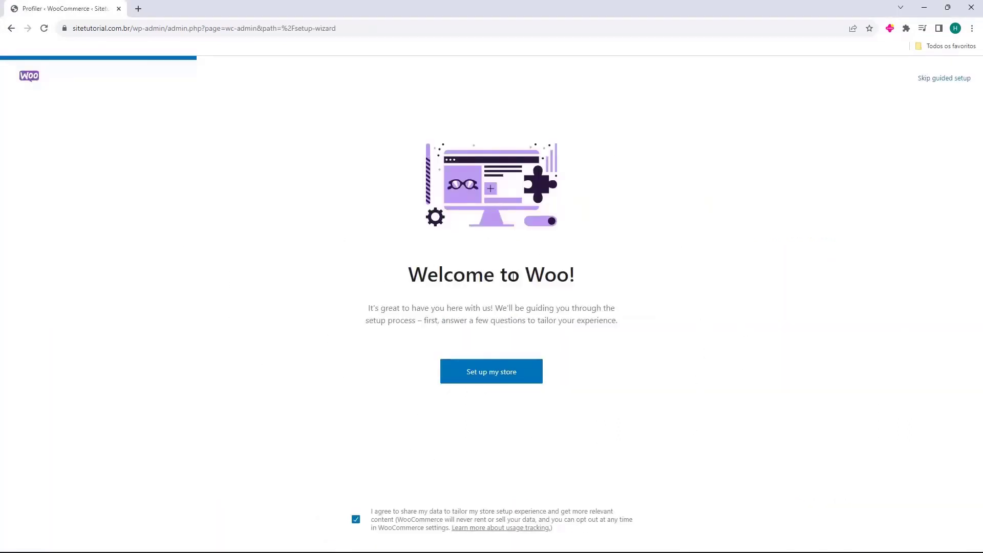
- Begin store setup and continue with 'Estou apenas começando meus negócios' selected
click(487, 373)
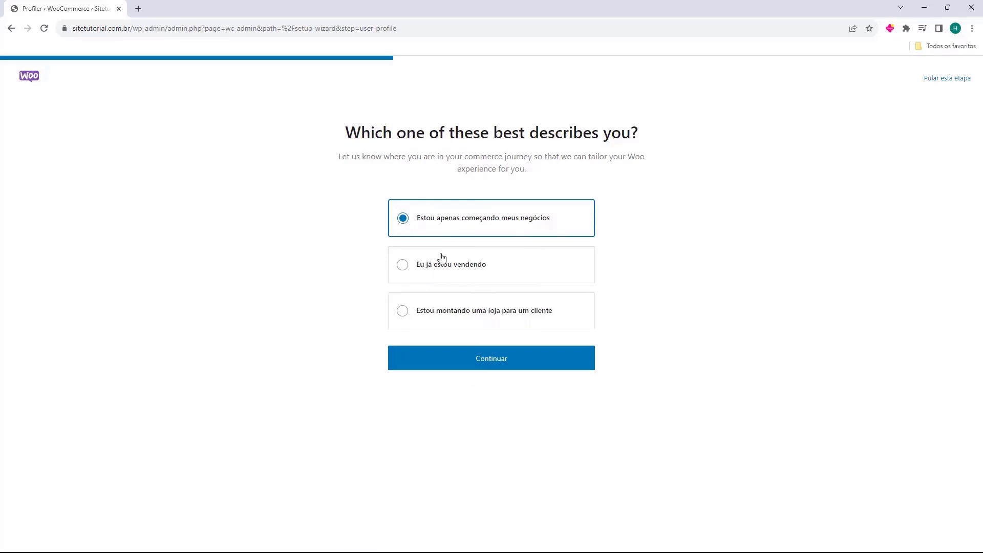
click(492, 365)
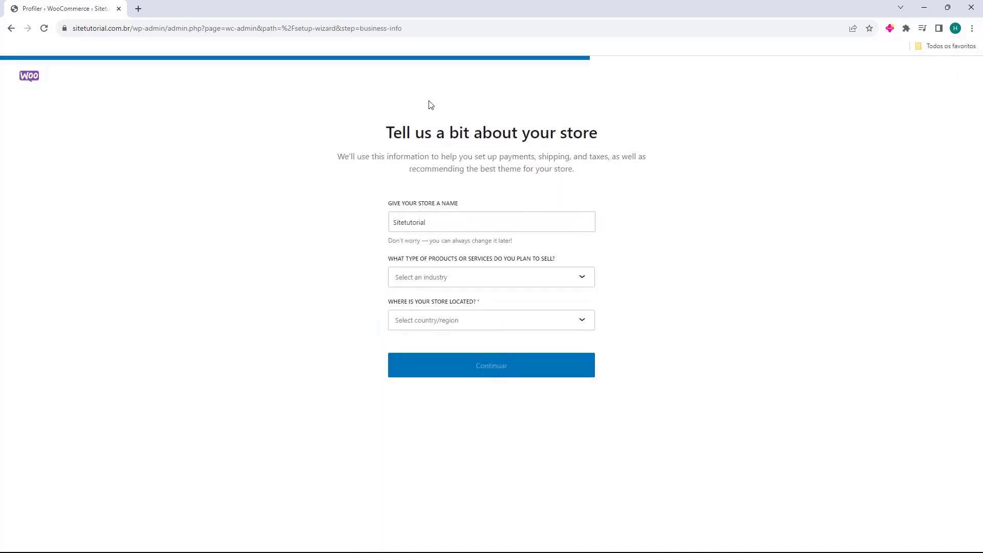
- Review the store name field, keeping the name Sitetutorial
click(408, 227)
mouse_move(394, 221)
mouse_down()
mouse_move(439, 224)
mouse_move(387, 232)
mouse_up()
click(389, 231)
drag(512, 224, 358, 231)
click(371, 229)
click(440, 227)
double_click(419, 223)
click(420, 223)
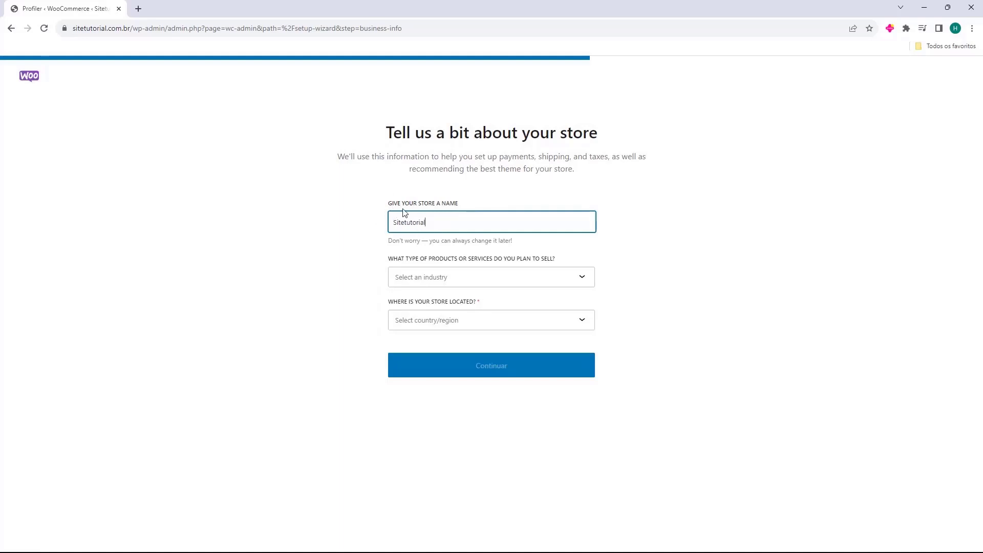
- Set the store industry to Eletrônicos e computadores
click(398, 280)
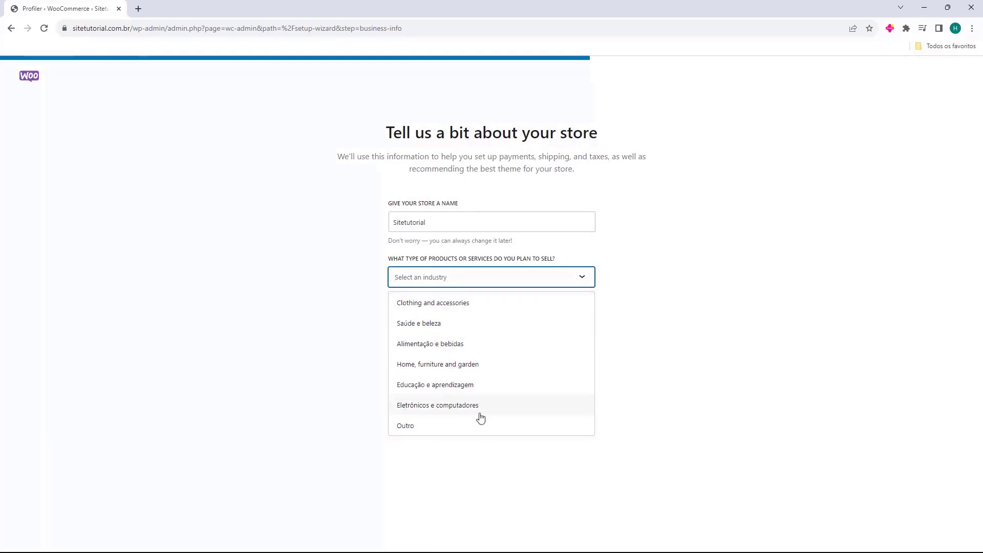
click(429, 407)
click(436, 282)
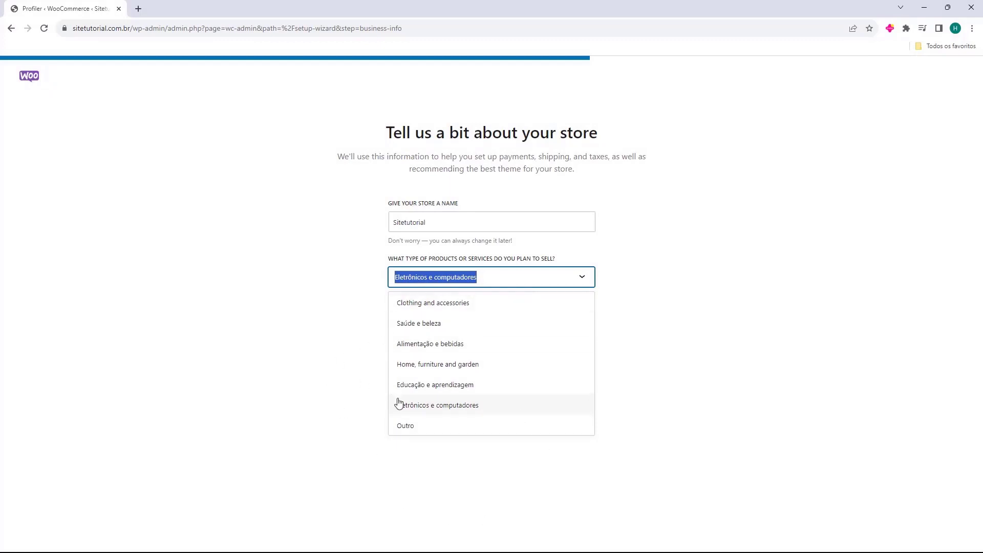
click(407, 407)
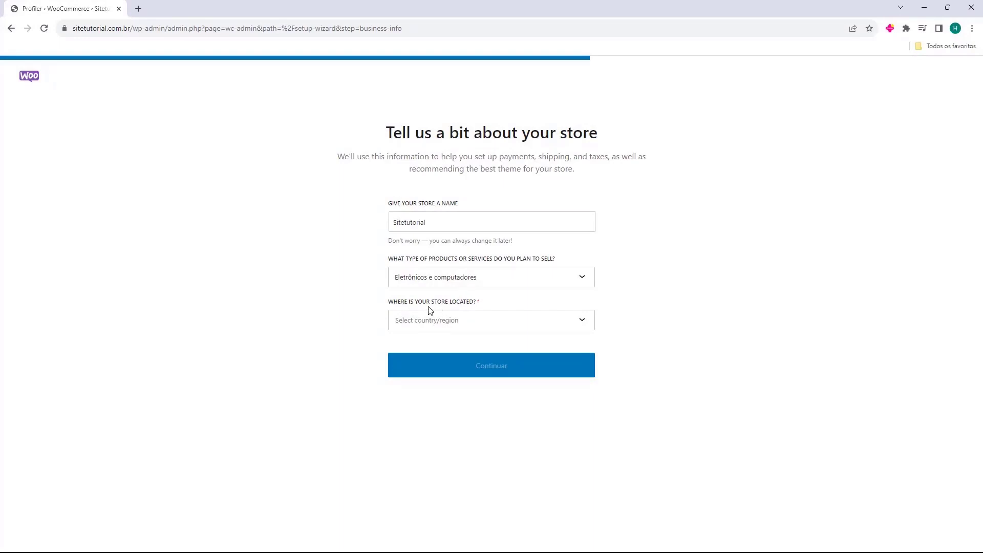
- Set the store location to Brasil — Santa Catarina and submit the store details
click(428, 324)
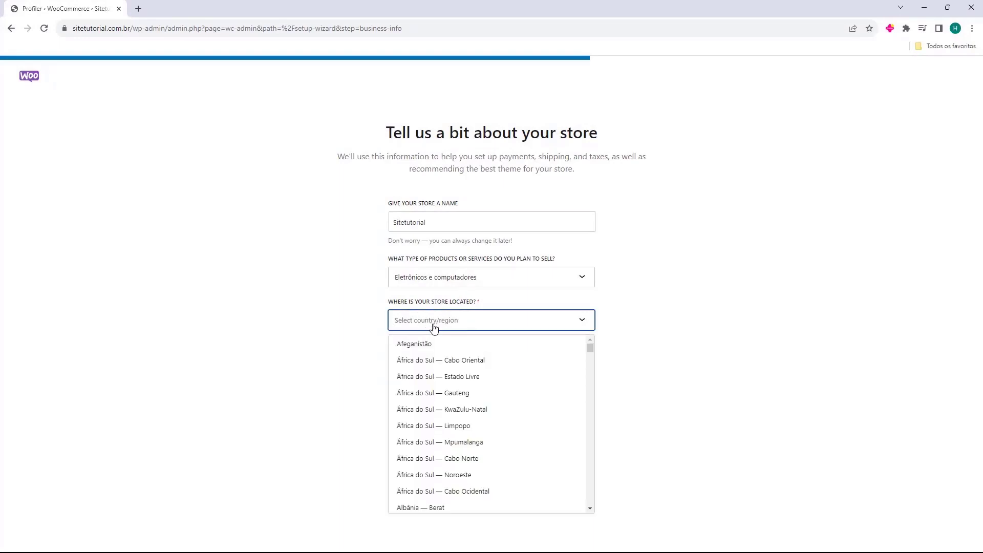
text(bra)
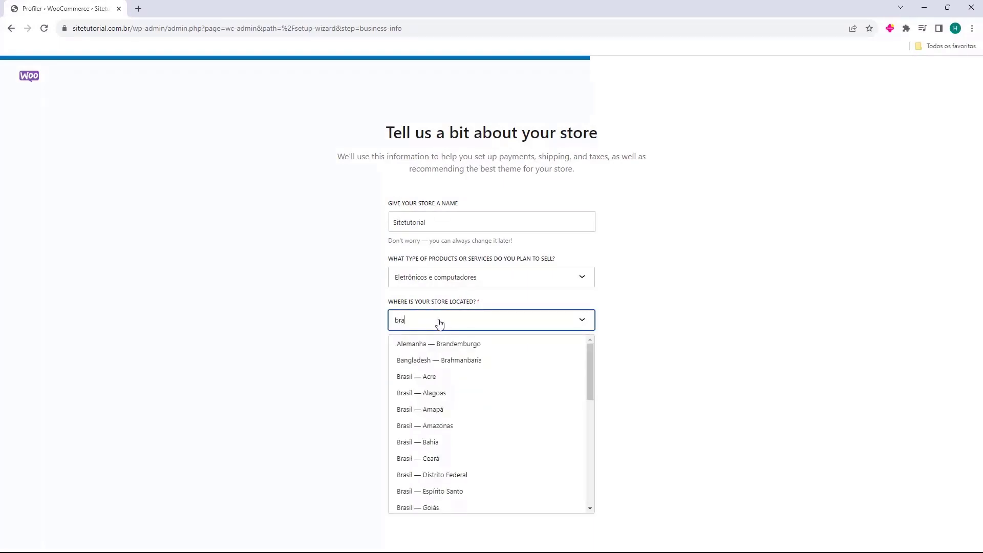
text(sil)
scroll(450, 359, down, 4)
scroll(451, 361, down, 2)
click(403, 457)
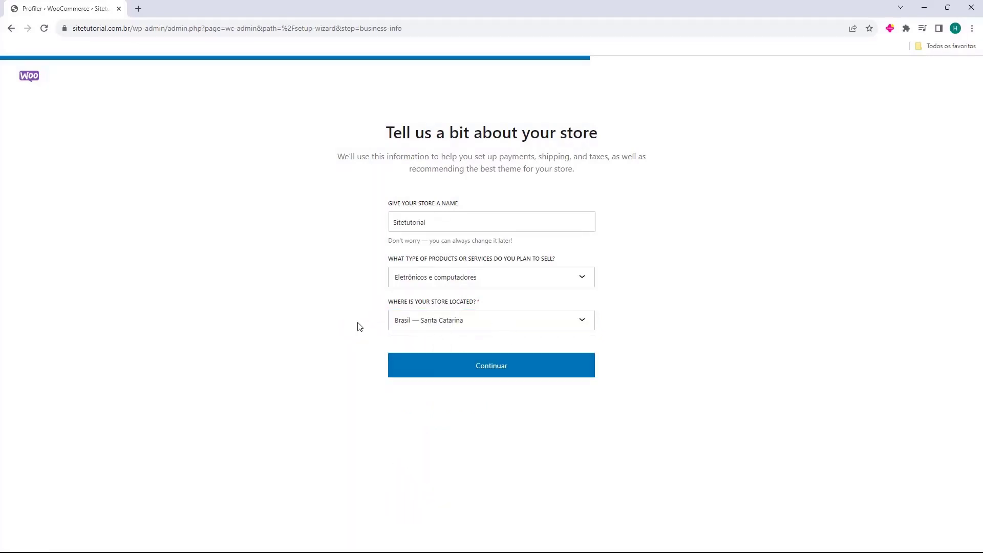
click(489, 372)
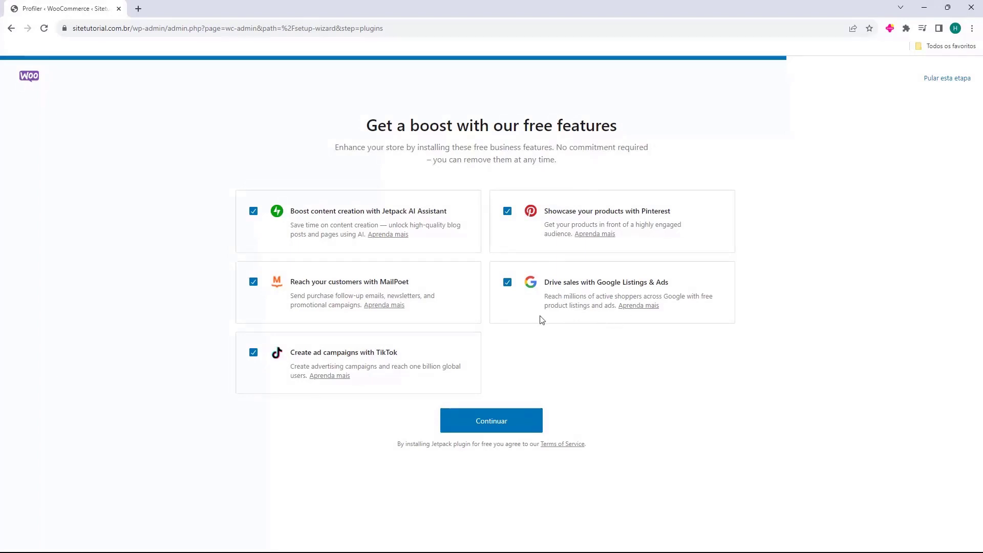
- Uncheck TikTok, MailPoet, Jetpack, Pinterest and Google Listings & Ads, then continue
click(254, 353)
click(254, 282)
click(253, 212)
click(507, 212)
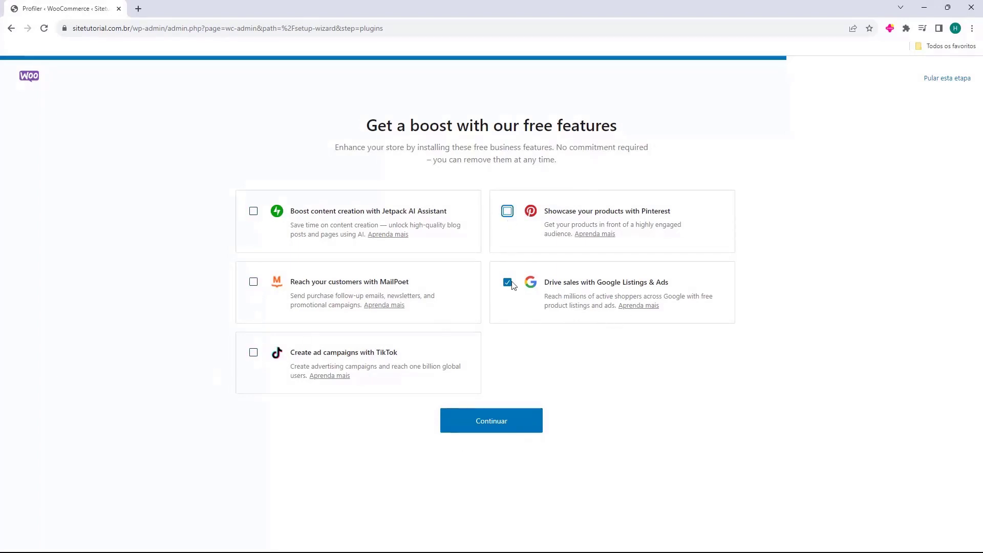
click(507, 283)
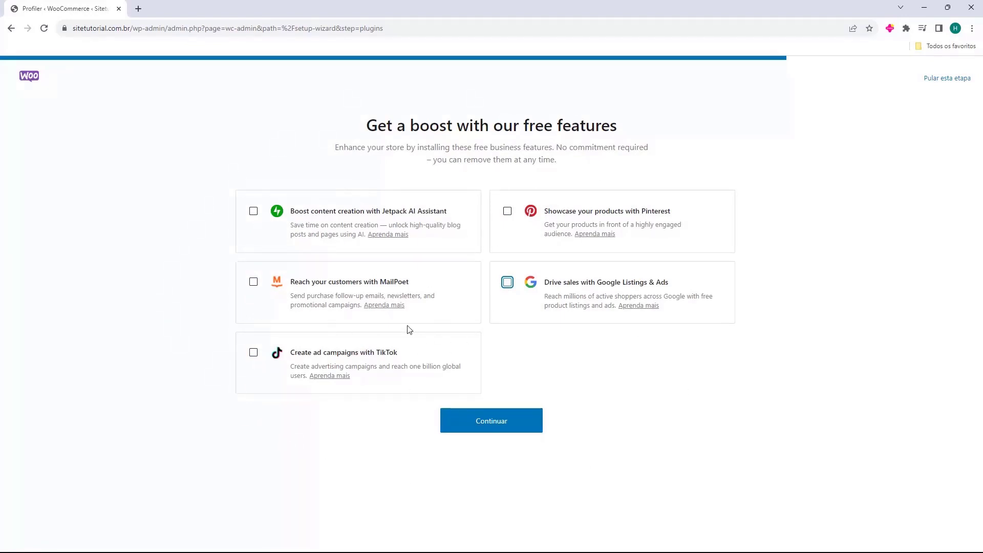
click(510, 369)
click(492, 430)
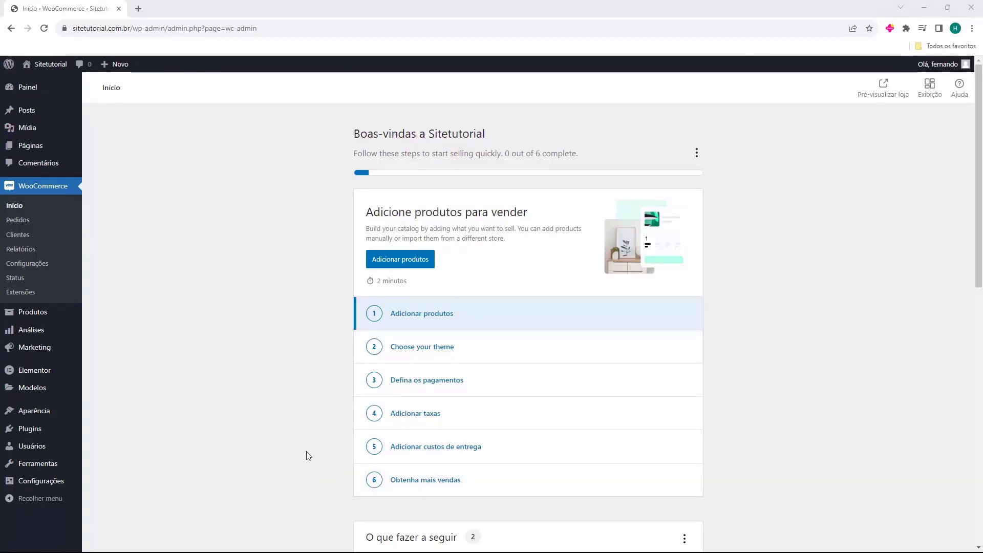
scroll(315, 286, down, 5)
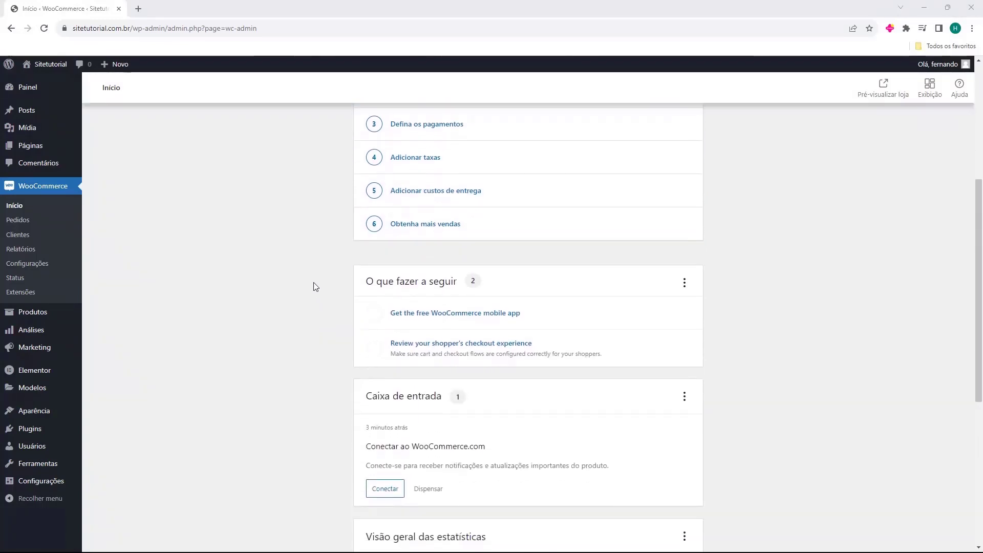
scroll(314, 307, down, 5)
scroll(314, 340, up, 15)
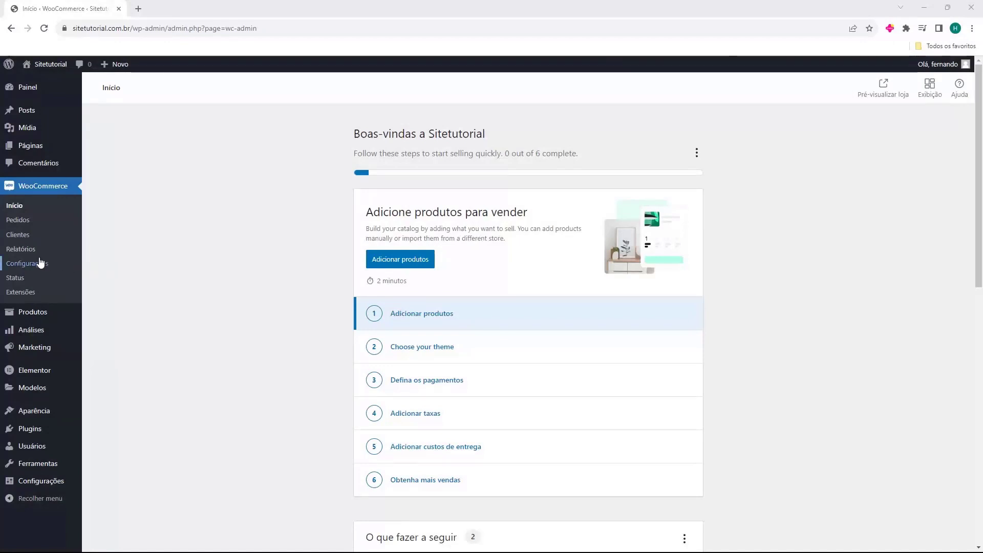
- Search plugins for 'mercado', then install and activate Mercado Pago para WooCommerce
click(32, 434)
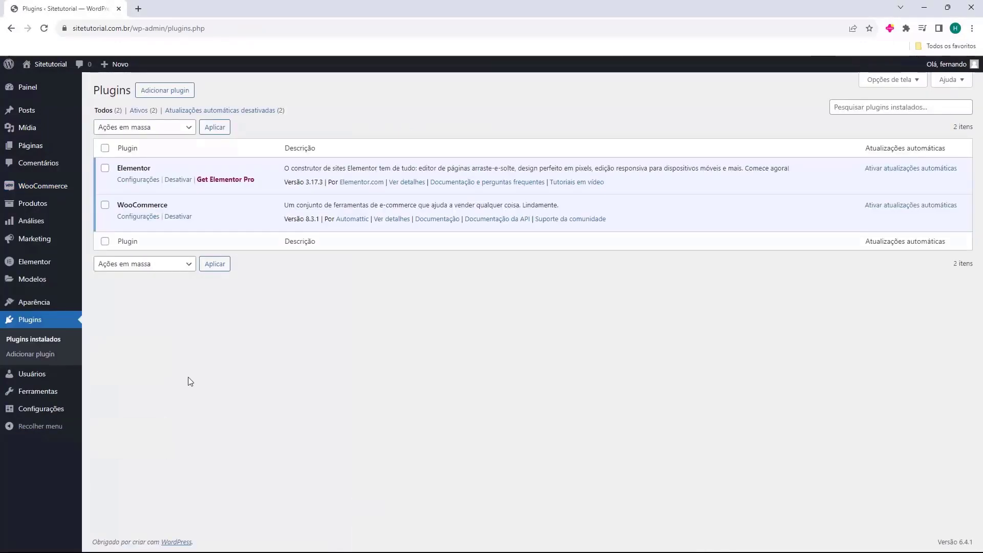
click(165, 91)
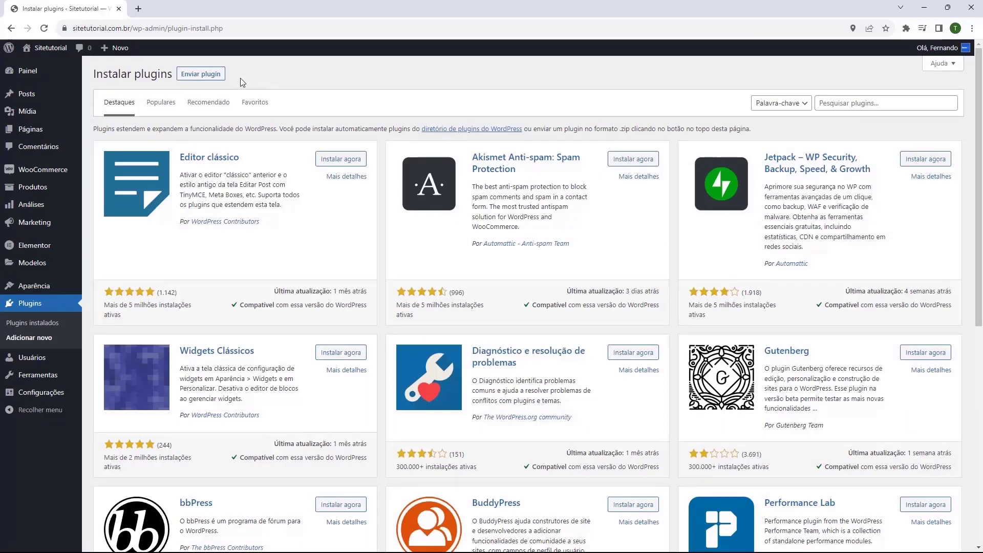
click(846, 108)
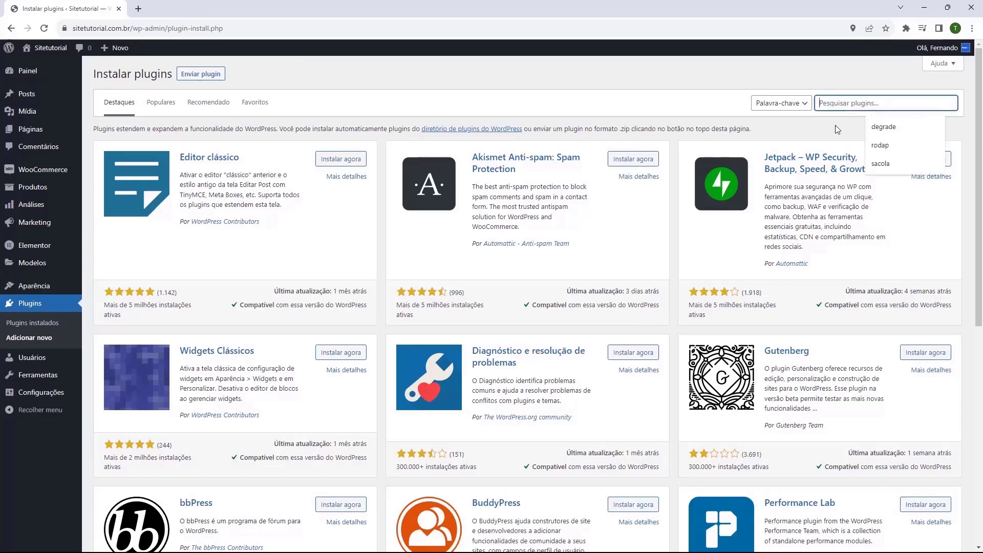
text(mercado)
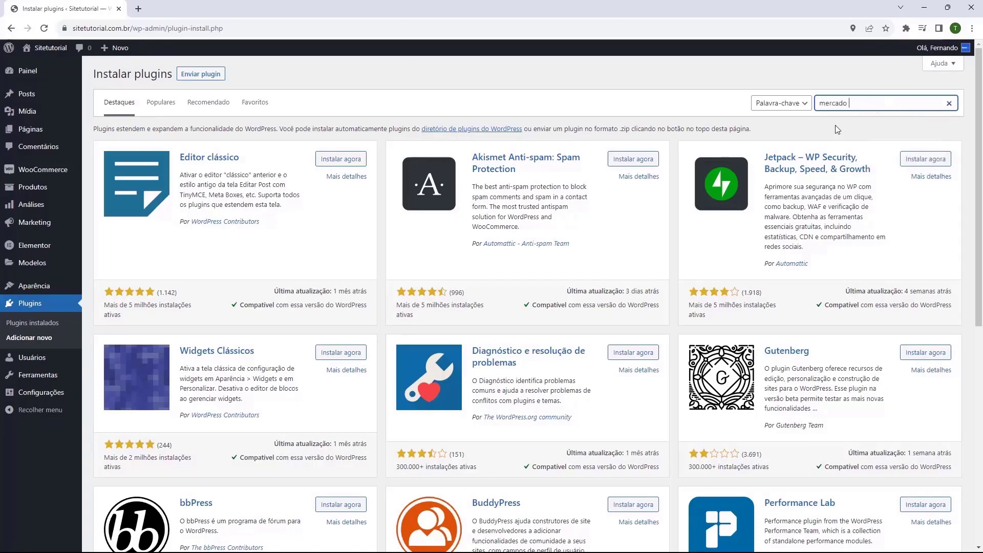
key(Return)
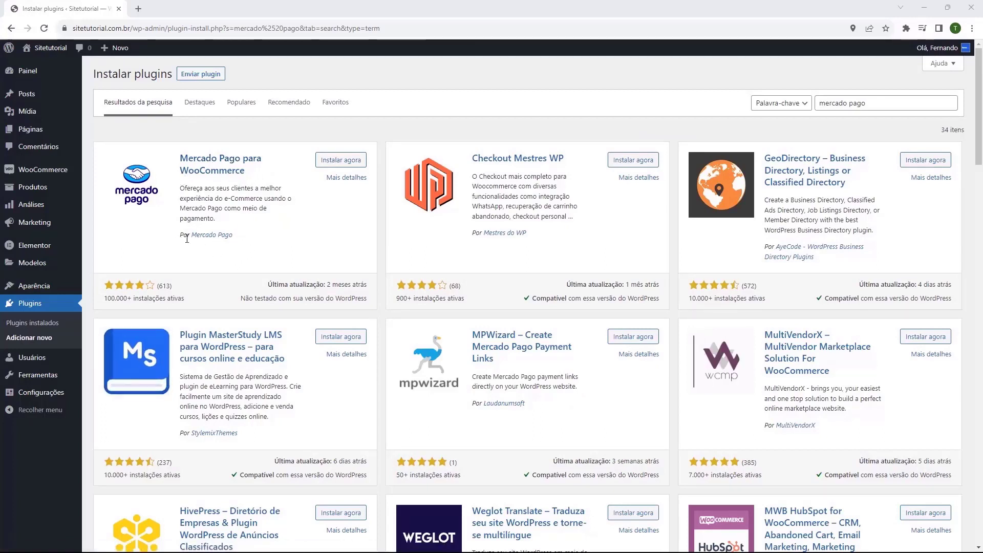
click(337, 164)
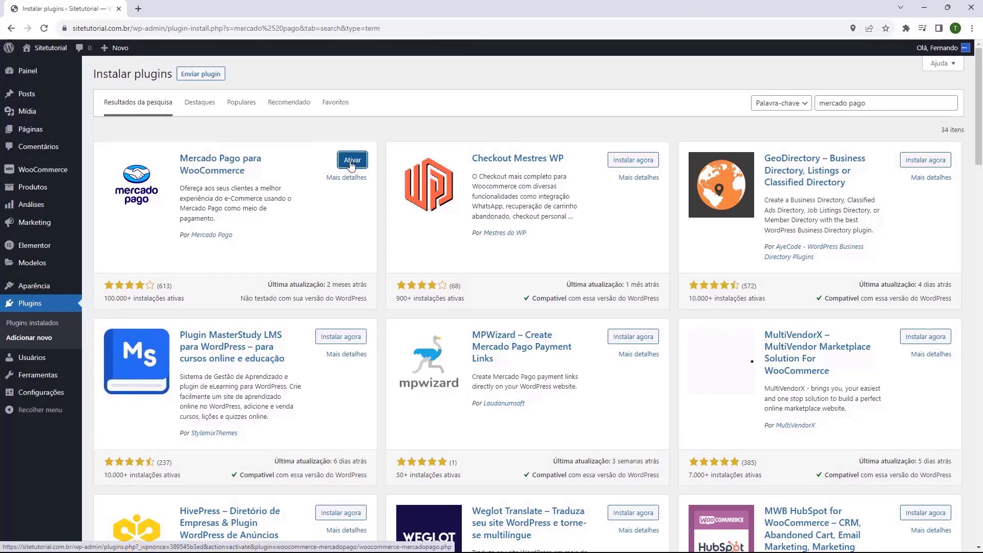
click(351, 161)
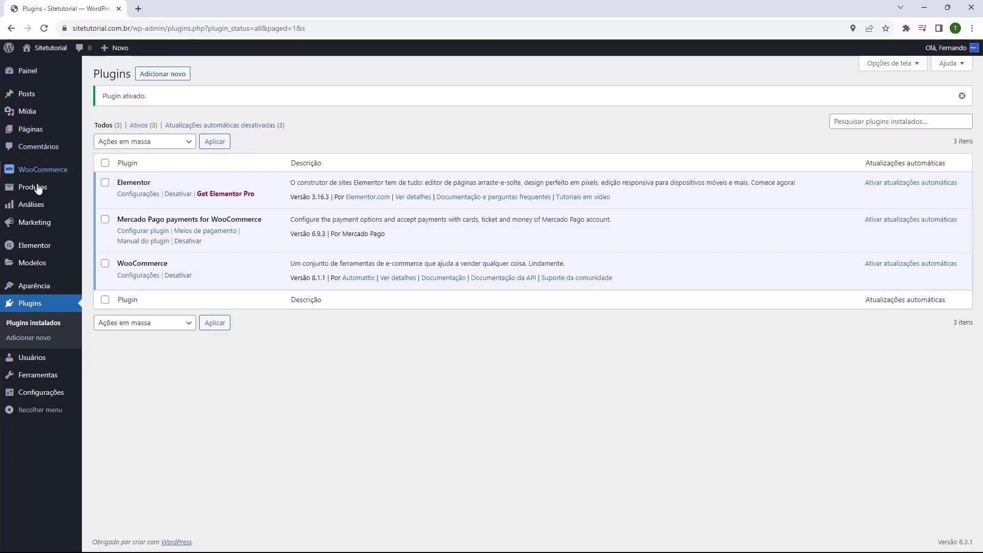
- Open WooCommerce > Mercado Pago and expand '1. Integre a loja com o Mercado Pago'
mouse_move(29, 176)
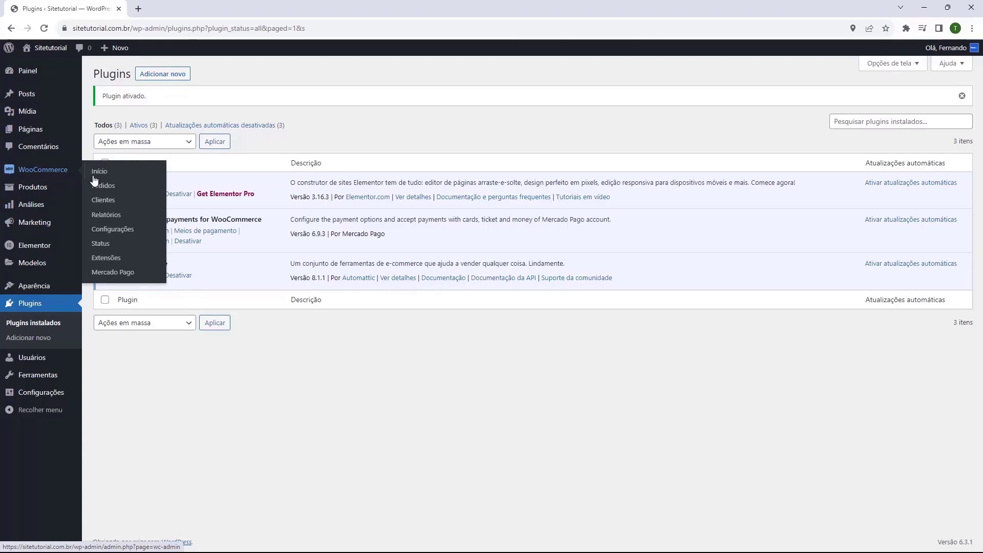
click(109, 273)
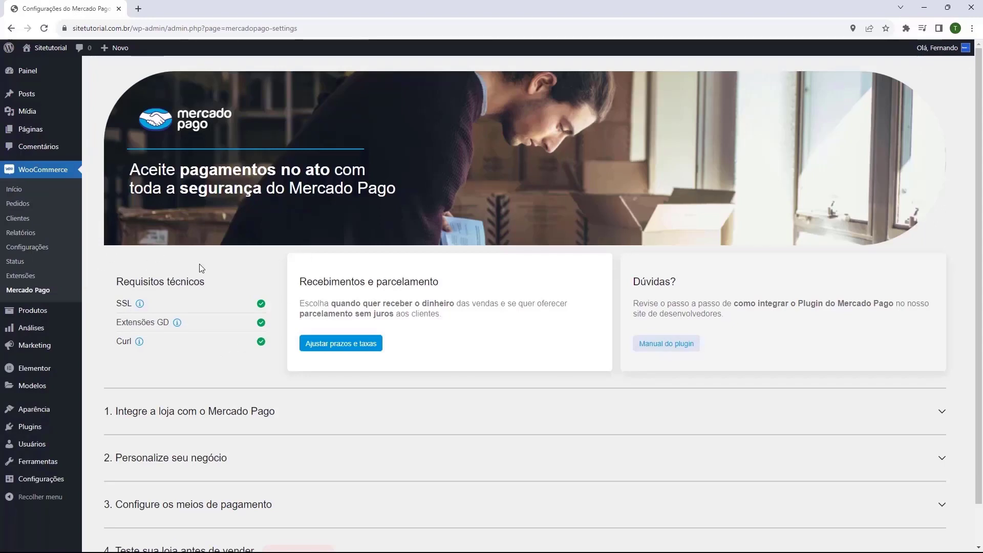
scroll(201, 268, down, 1)
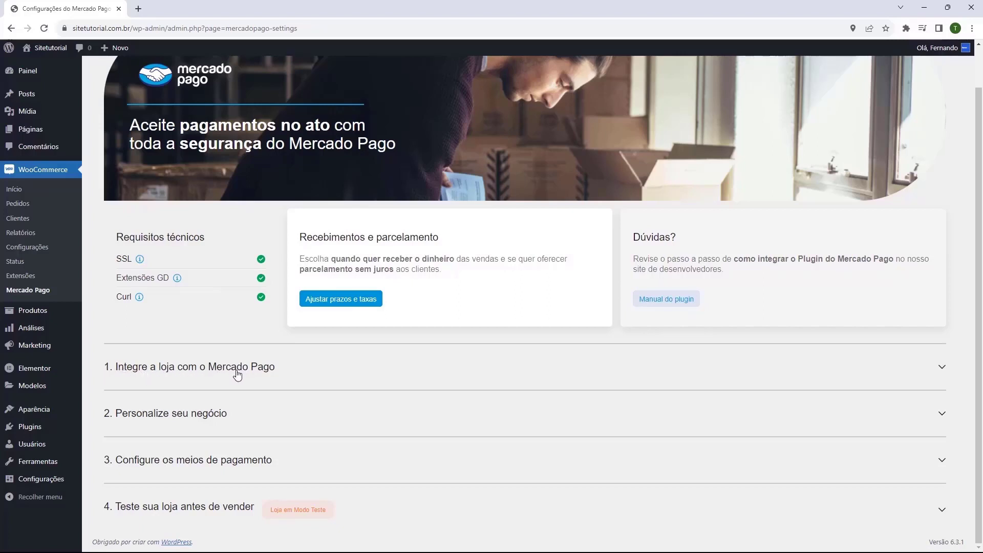
click(198, 374)
scroll(199, 373, down, 4)
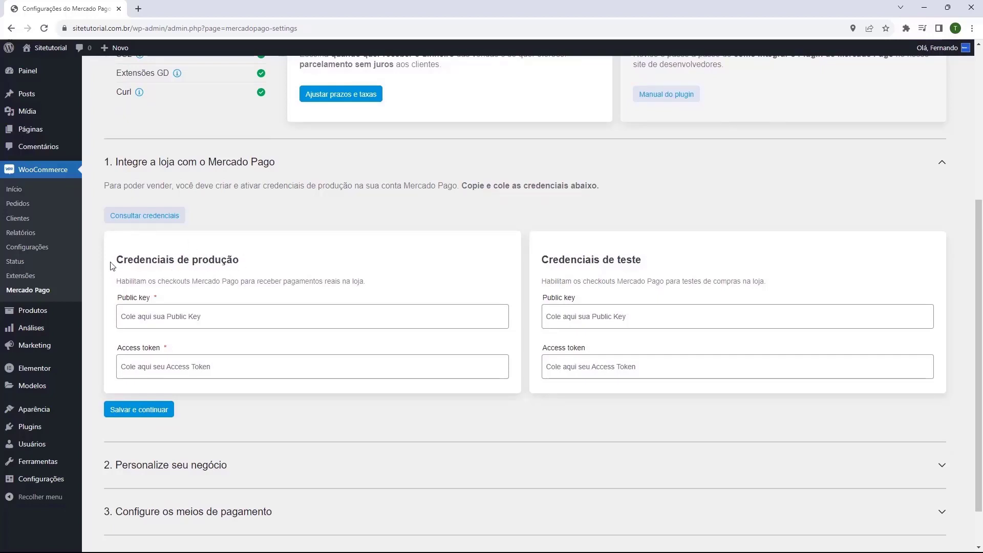
- Copy the Public Key from Mercado Pago's Credenciais de produção, then return to WordPress
click(145, 216)
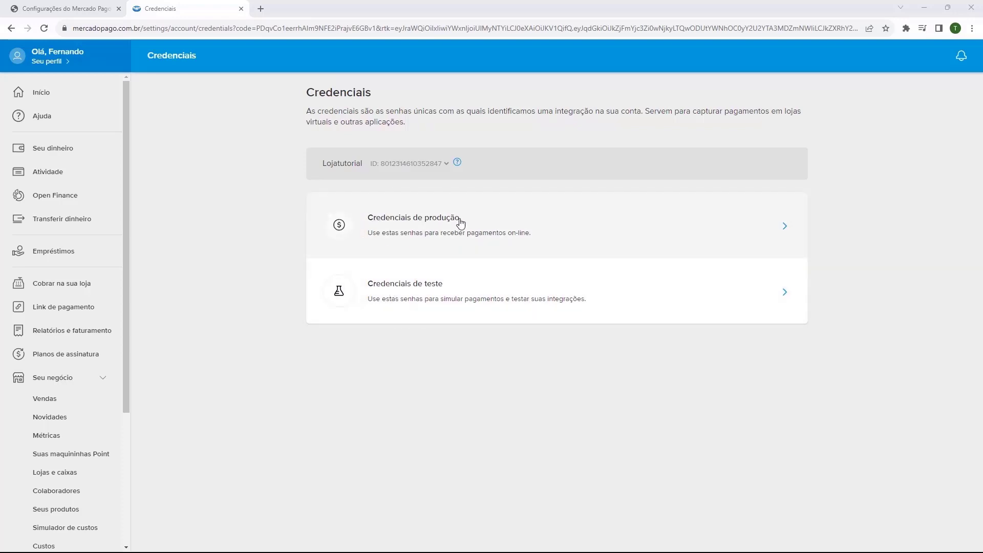
click(395, 226)
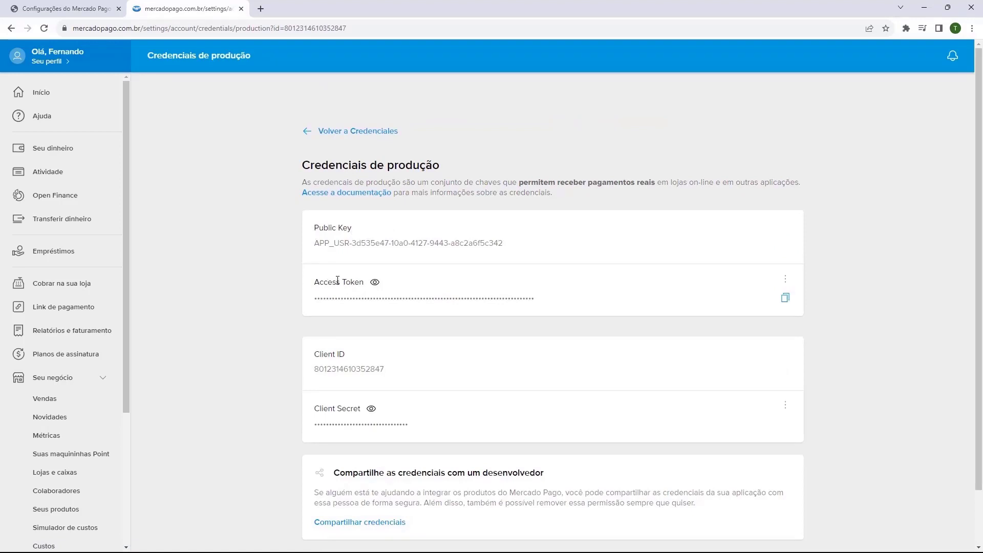
drag(315, 227, 349, 227)
click(342, 230)
click(785, 251)
click(77, 9)
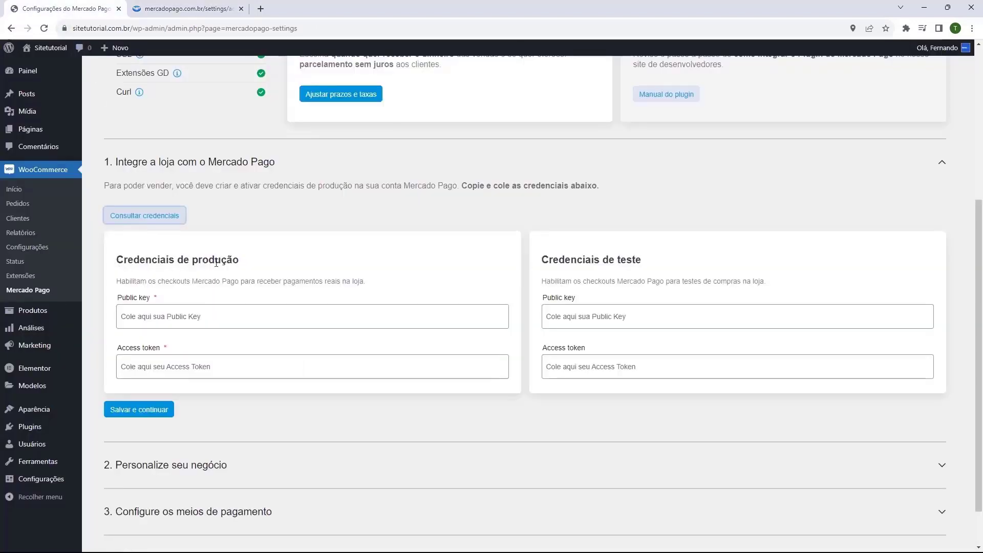
- Paste the copied production Public Key into WordPress's Public key field and return to Mercado Pago
click(128, 298)
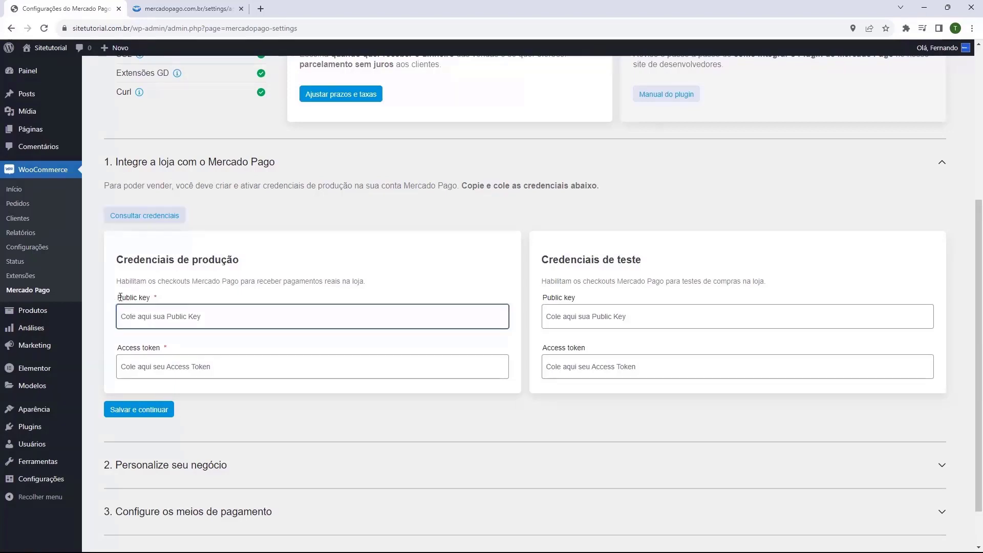
key(ctrl+v)
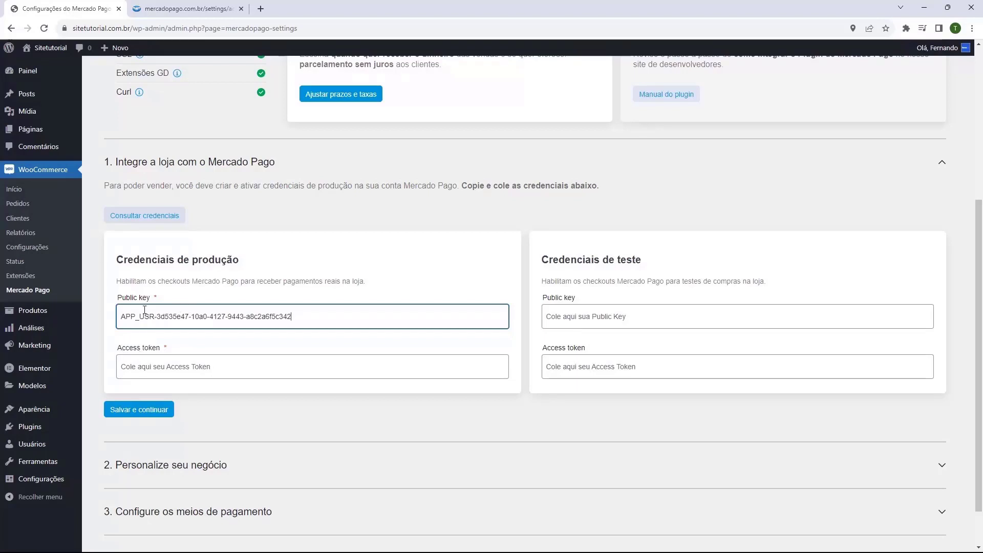
click(177, 15)
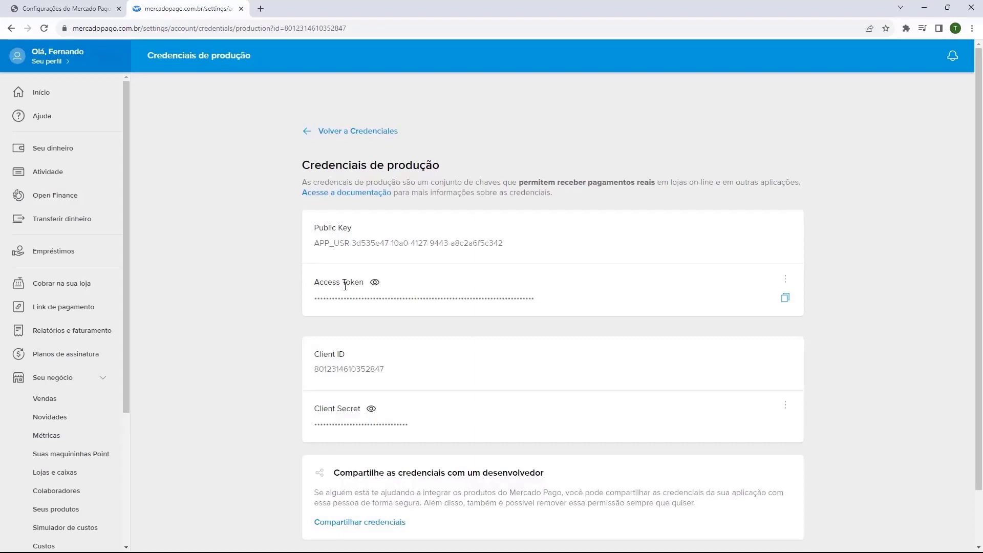
- Copy the production Access Token from Mercado Pago's credentials page and return to WordPress
click(374, 282)
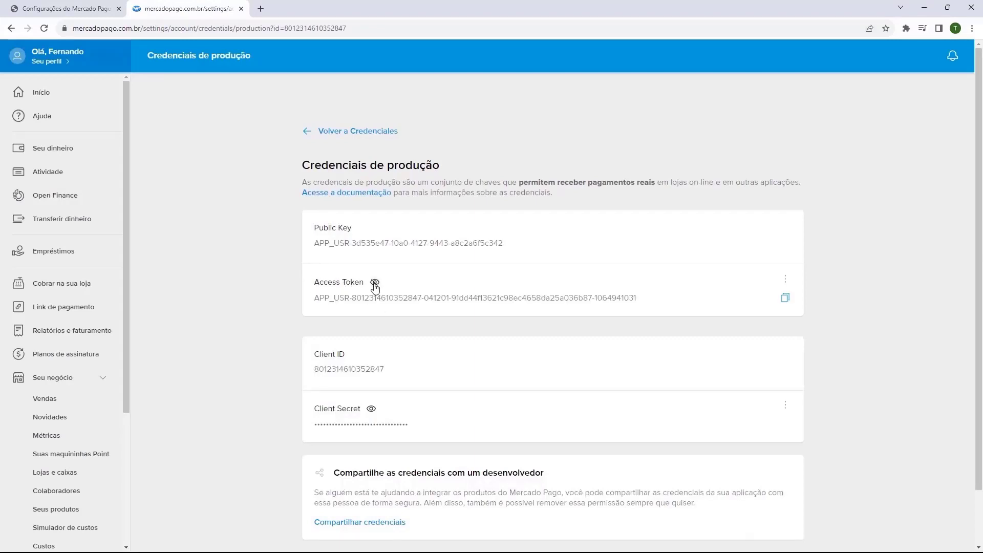
click(376, 283)
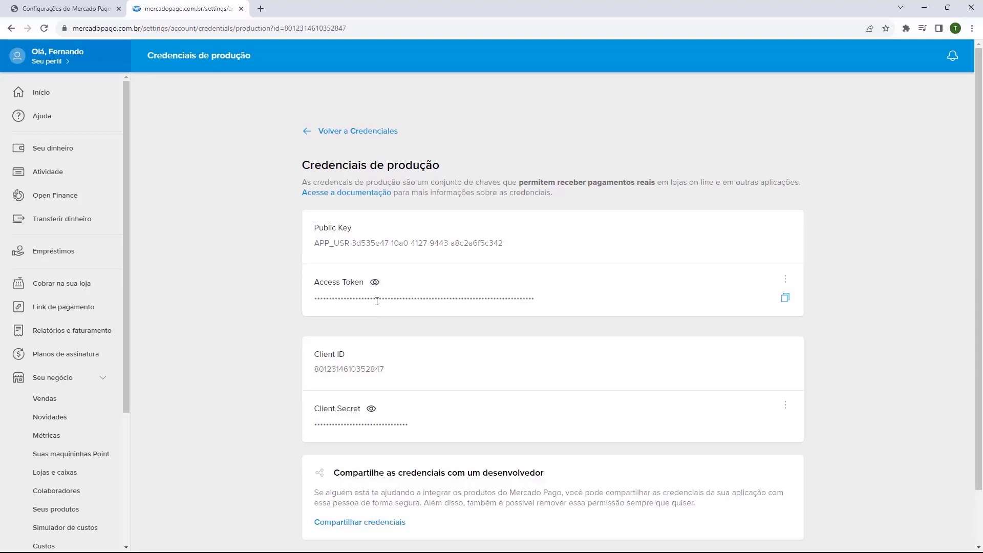
click(784, 300)
click(71, 10)
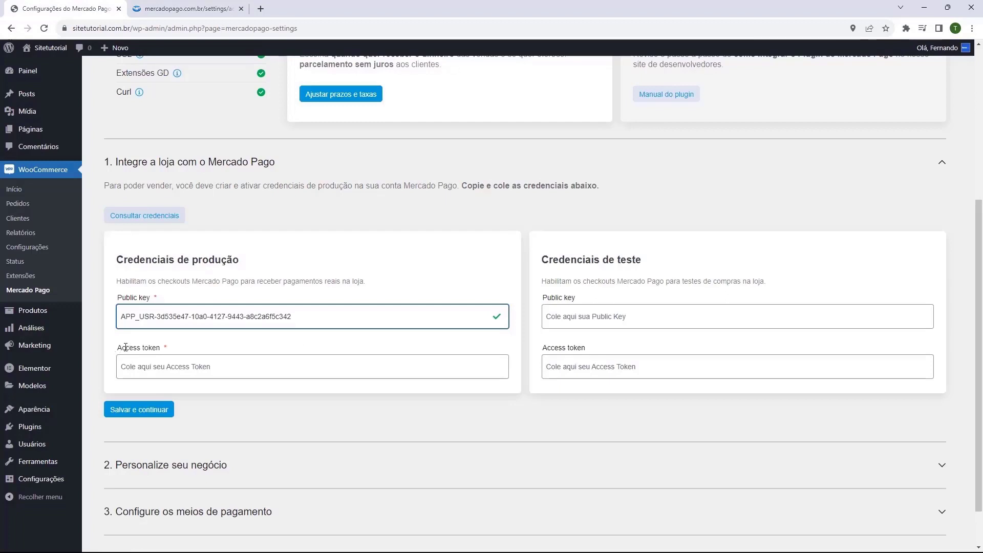
- Paste the production Access Token into its field and save both credentials with Salvar e continuar
click(151, 366)
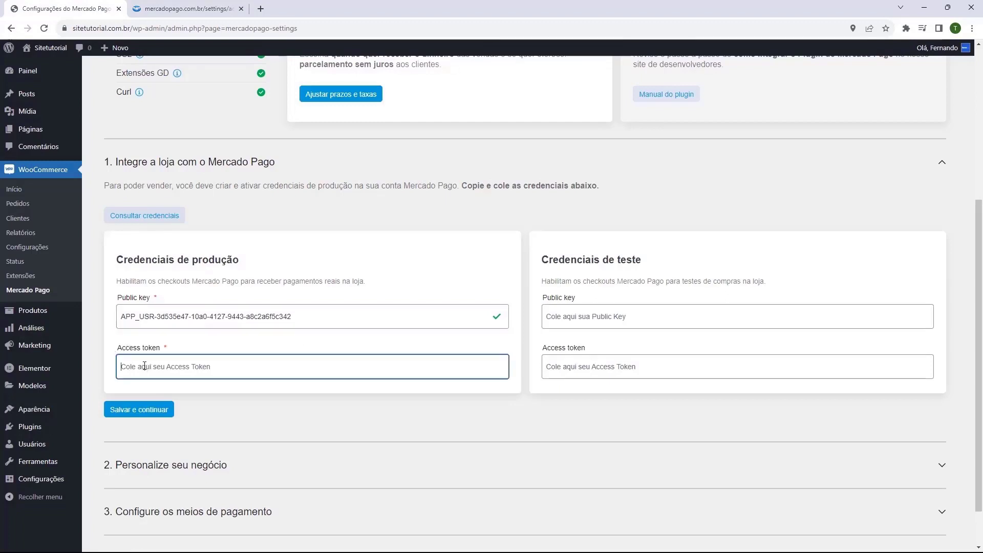
key(ctrl+v)
click(115, 348)
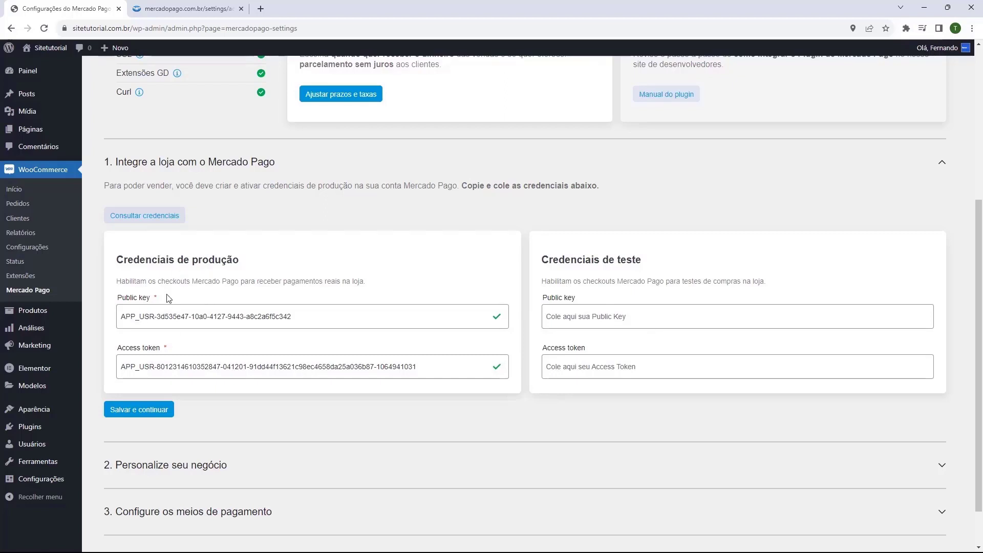
click(131, 419)
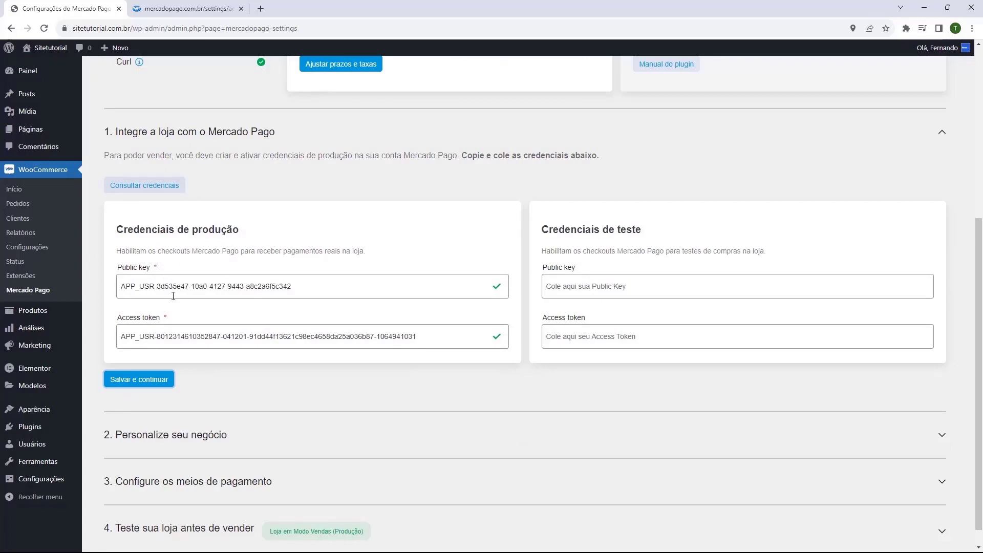
- Finish saving credentials, then save store name Lojatutorial with category Other categories
click(136, 379)
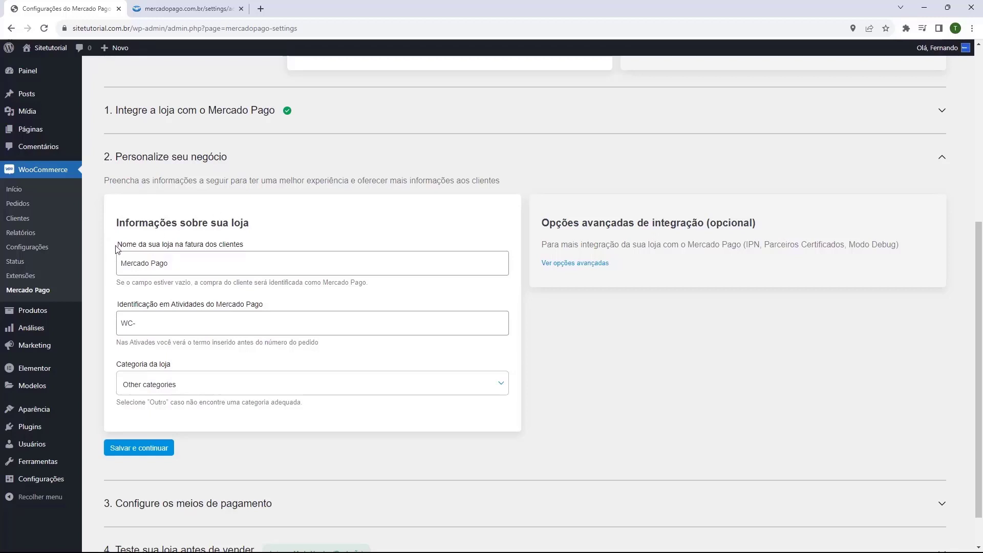
triple_click(178, 266)
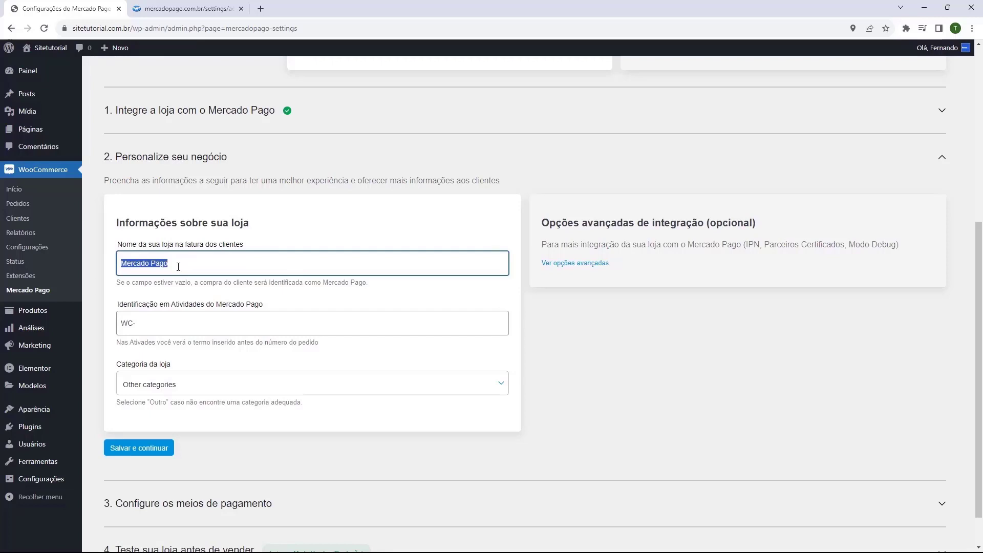
text(Lojatutorial)
click(182, 383)
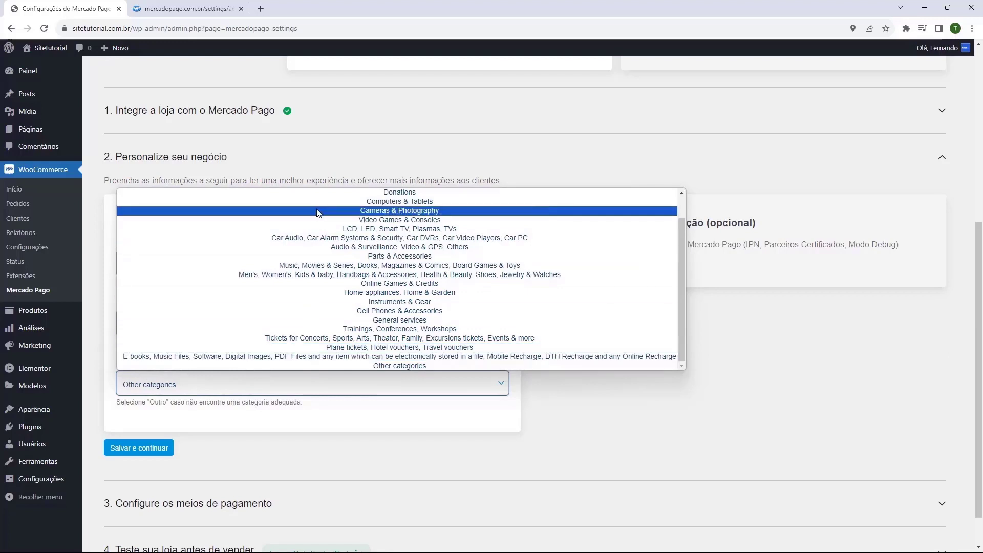
click(374, 366)
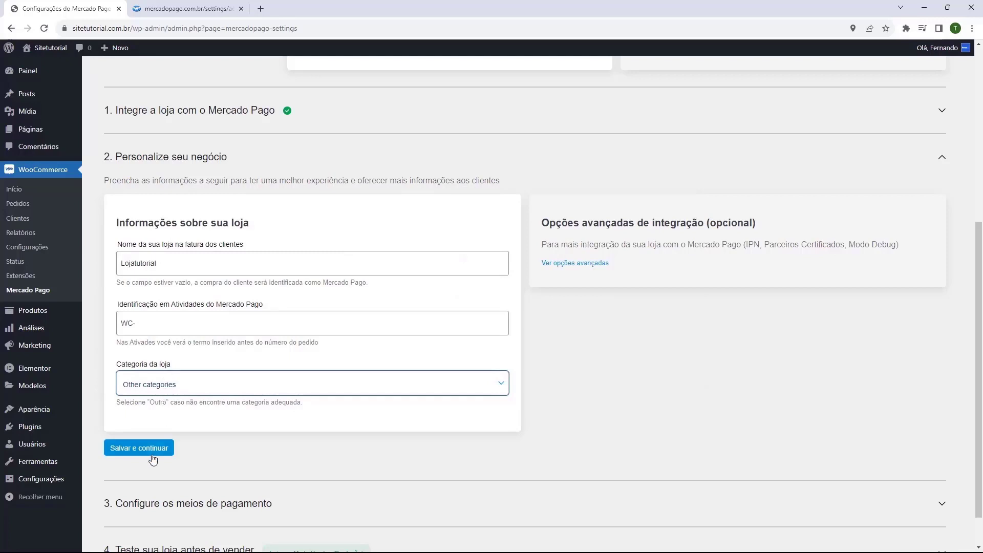
click(123, 454)
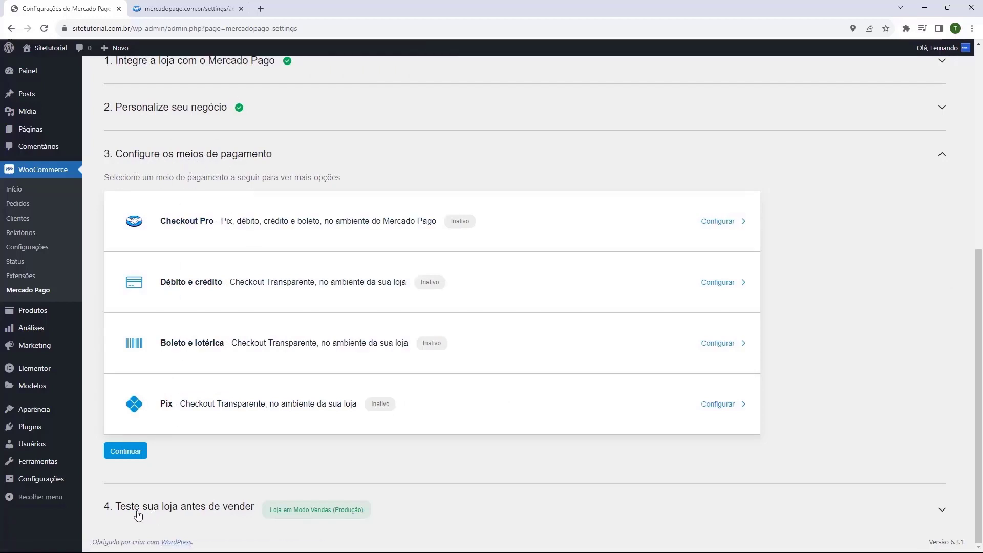
- In step 4, choose Modo Vendas (Produção) instead of Modo Teste and save the changes
click(114, 512)
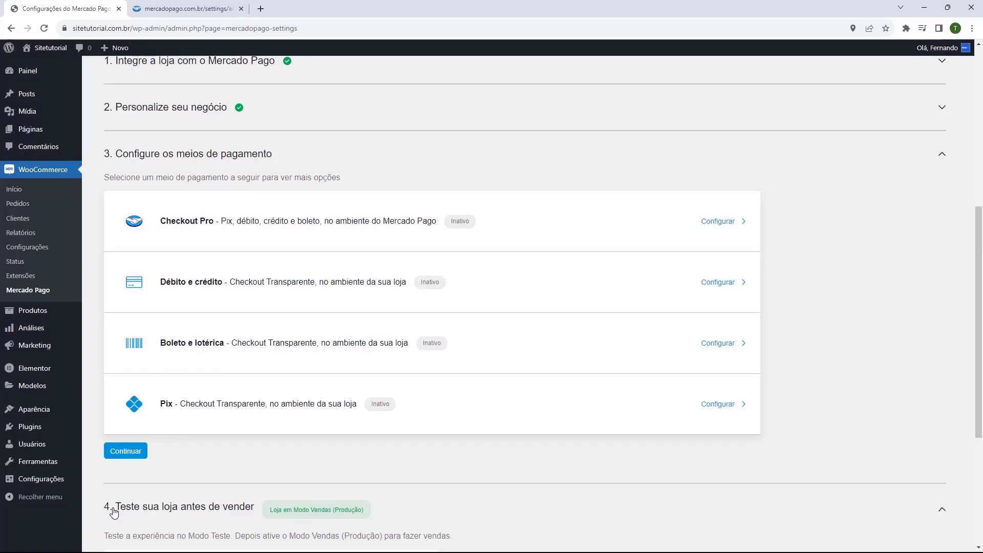
scroll(149, 481, down, 5)
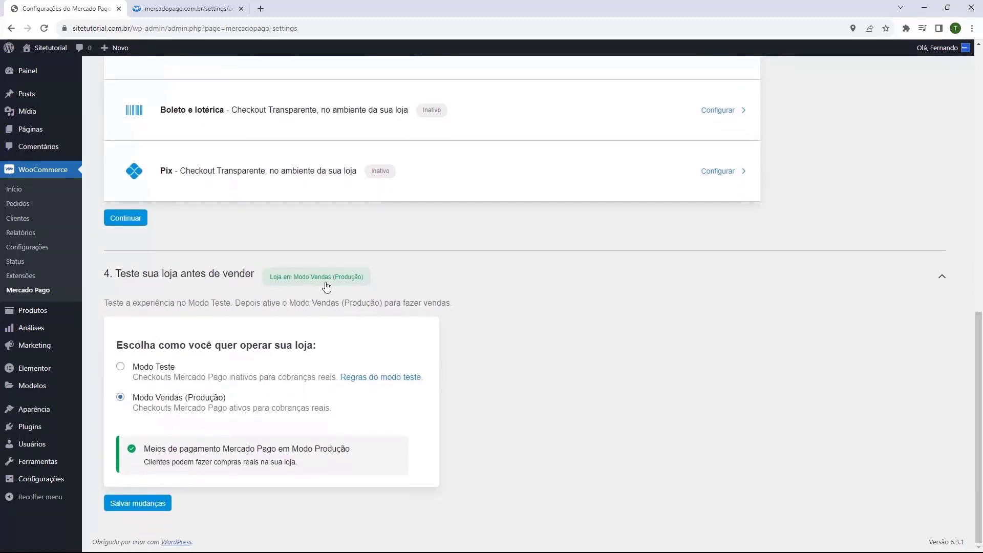
click(120, 366)
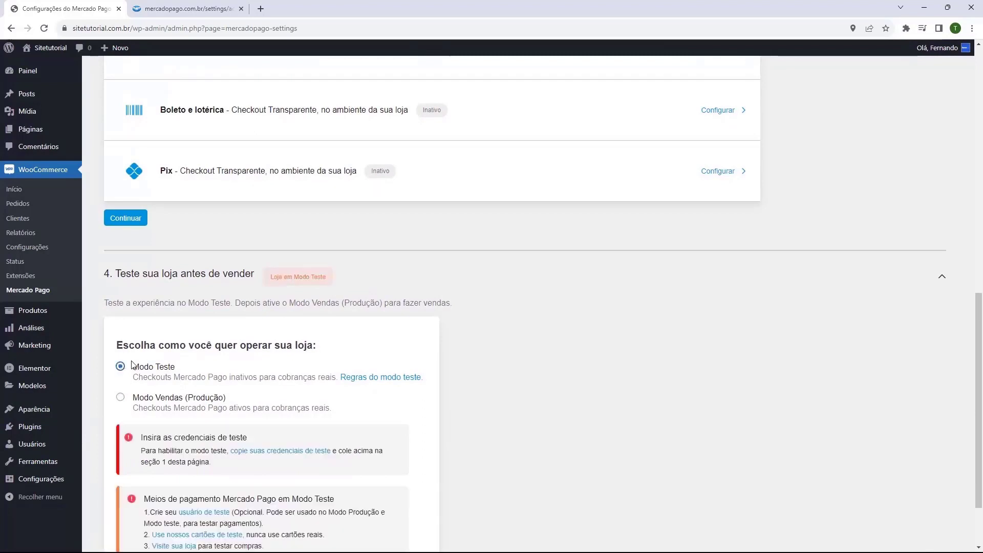
click(126, 401)
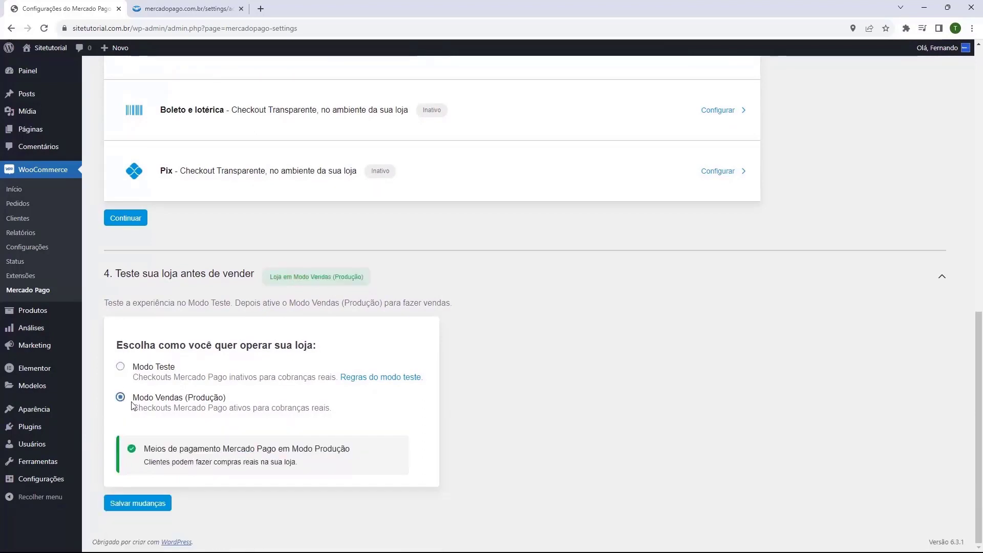
click(134, 504)
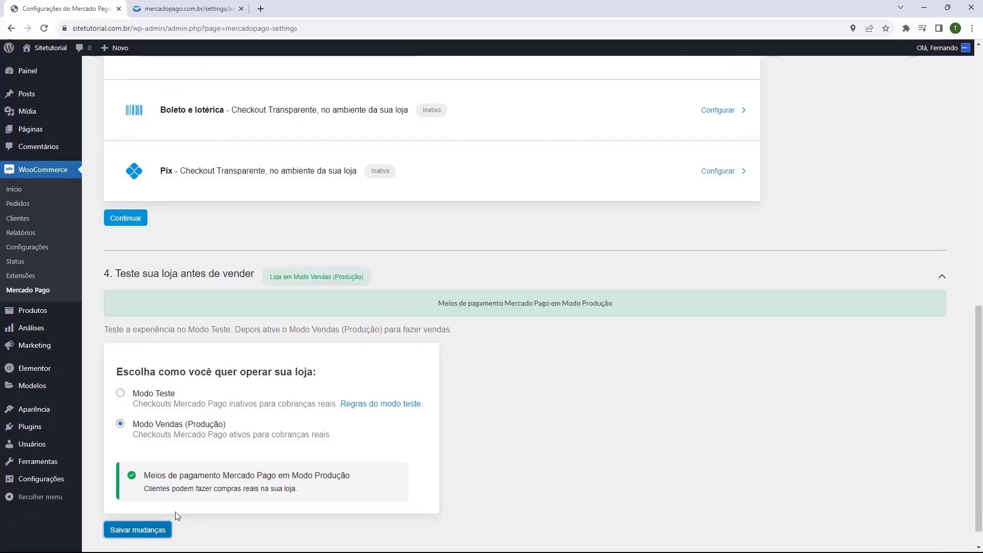
scroll(163, 529, up, 5)
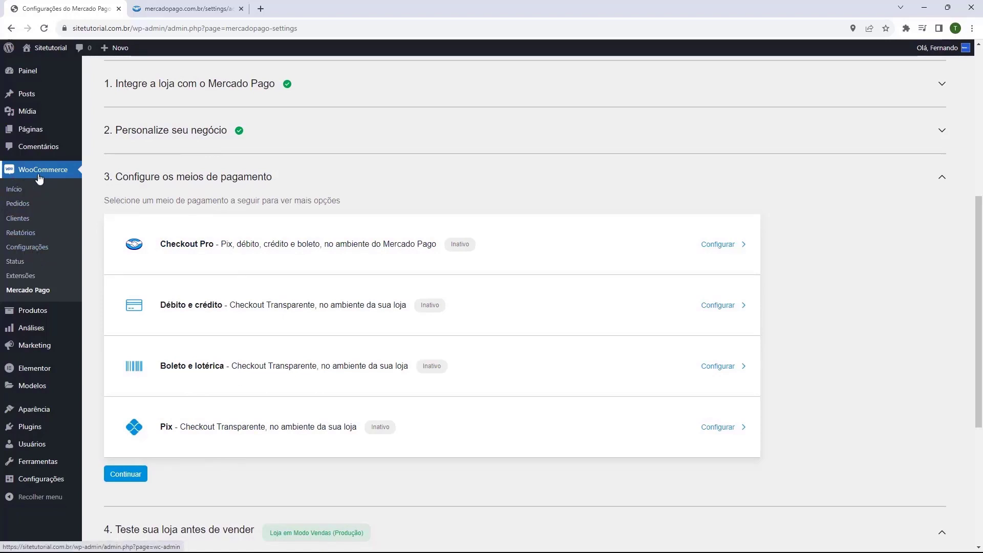
- Go to WooCommerce Configurações and show the Pagamentos tab with the payment methods list
click(21, 249)
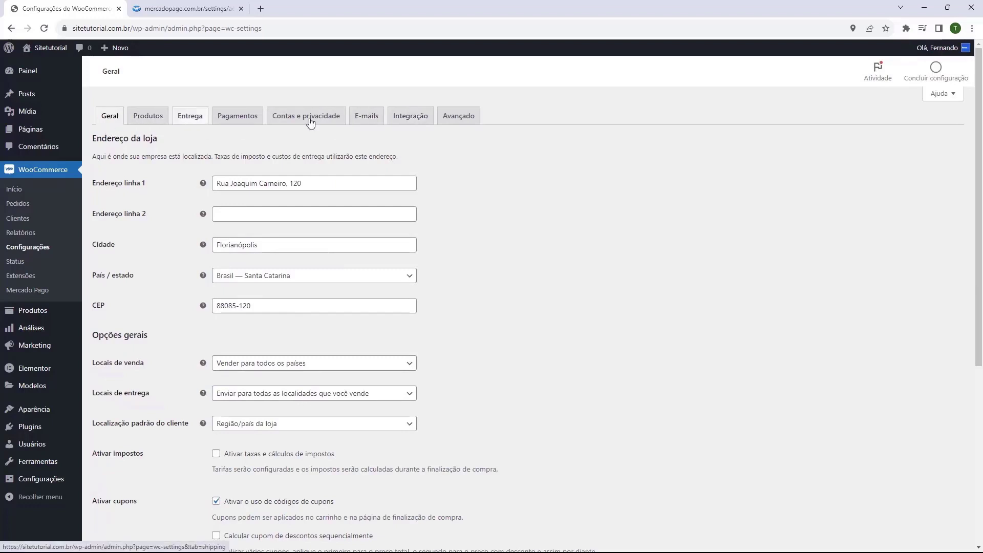
click(239, 123)
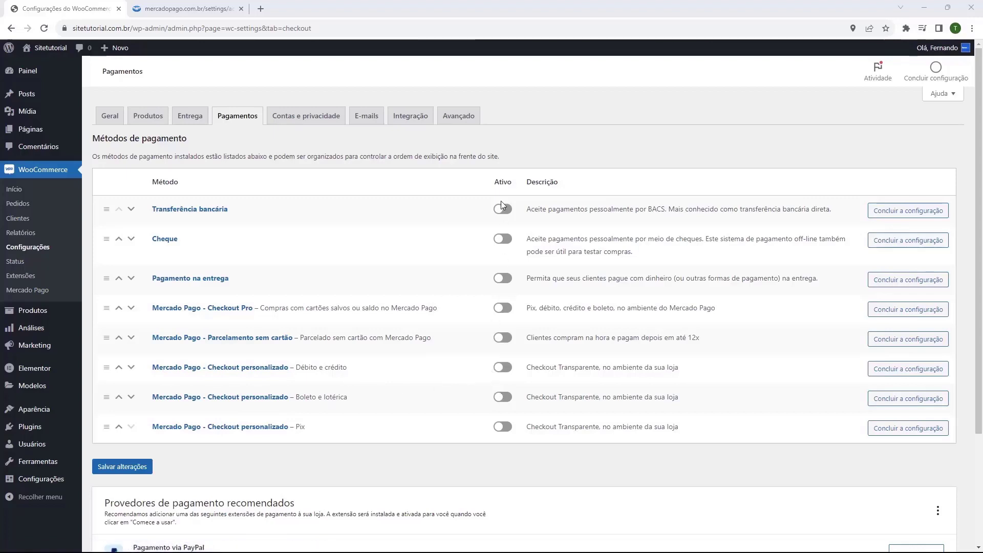
- Switch on the Débito e crédito, Boleto e lotérica and Pix Checkout personalizado toggles and save
click(503, 367)
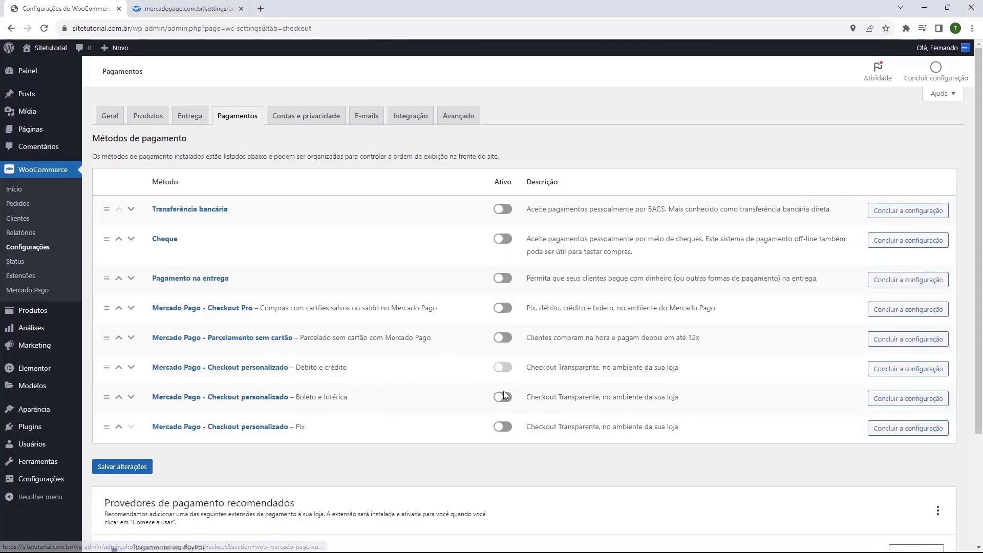
click(502, 397)
click(502, 427)
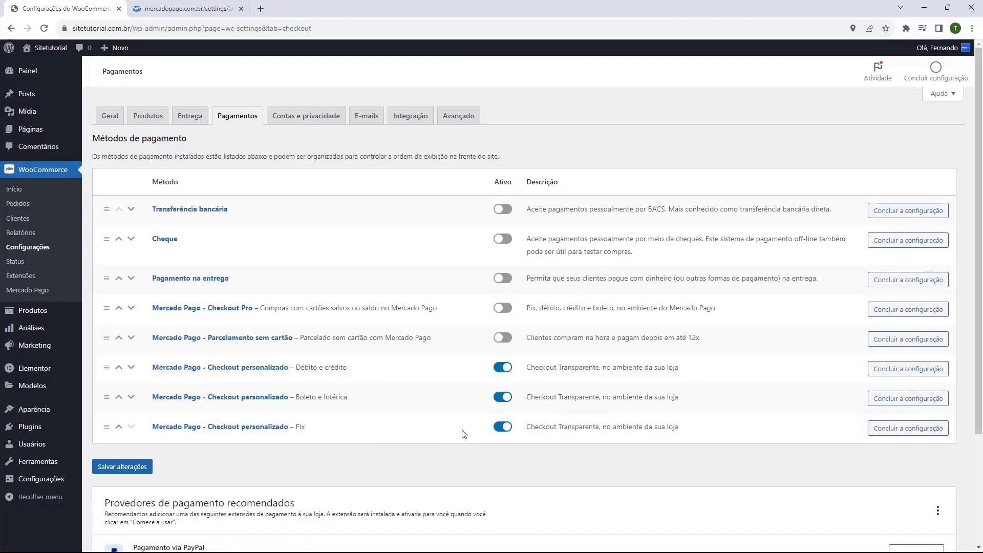
click(109, 474)
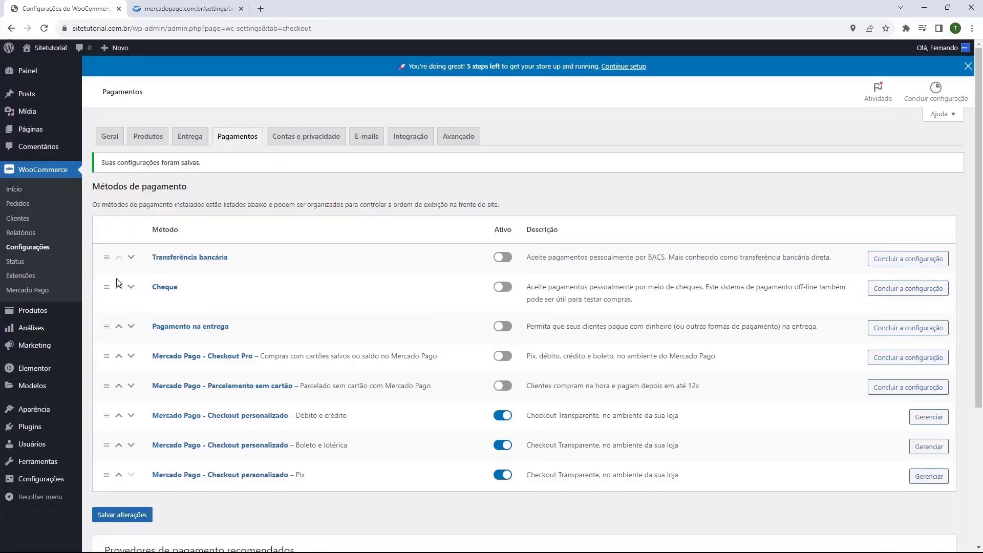
scroll(232, 448, down, 1)
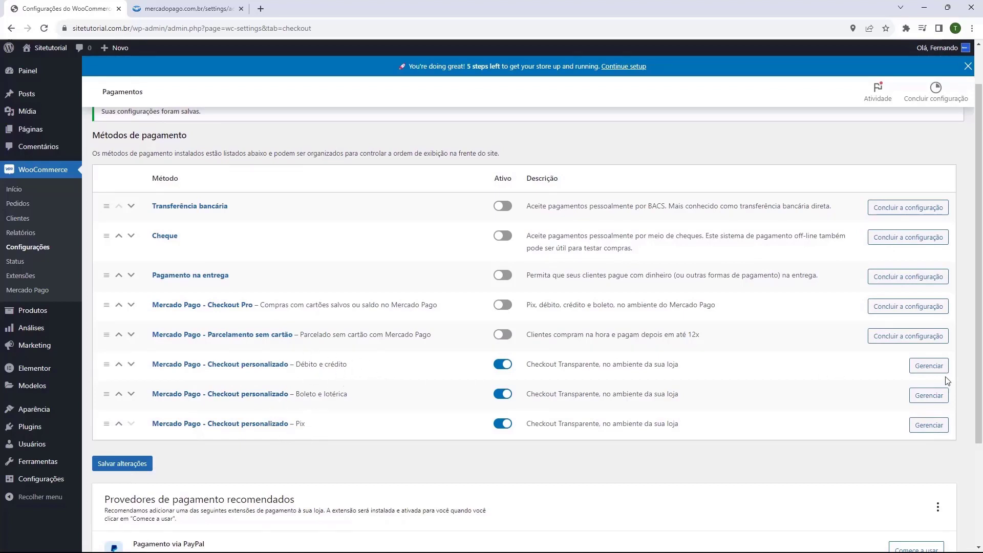
- Save the Débito e crédito checkout settings as they are and return to the Pagamentos list
click(916, 367)
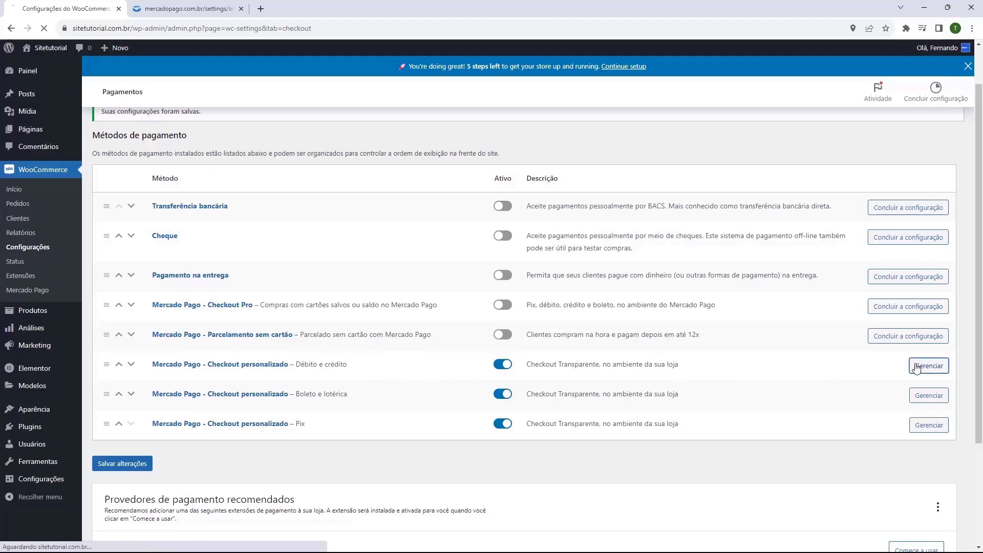
scroll(195, 251, down, 2)
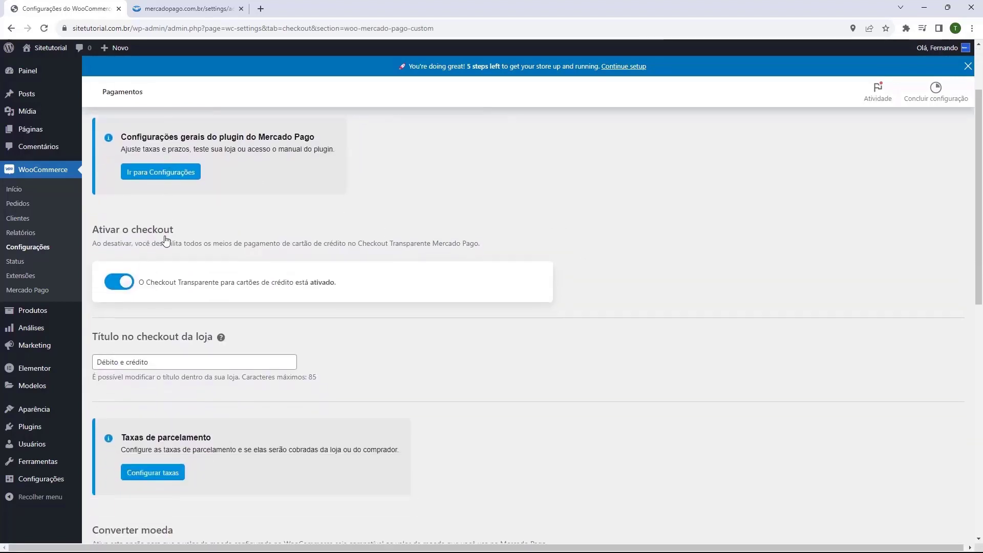
scroll(143, 233, down, 2)
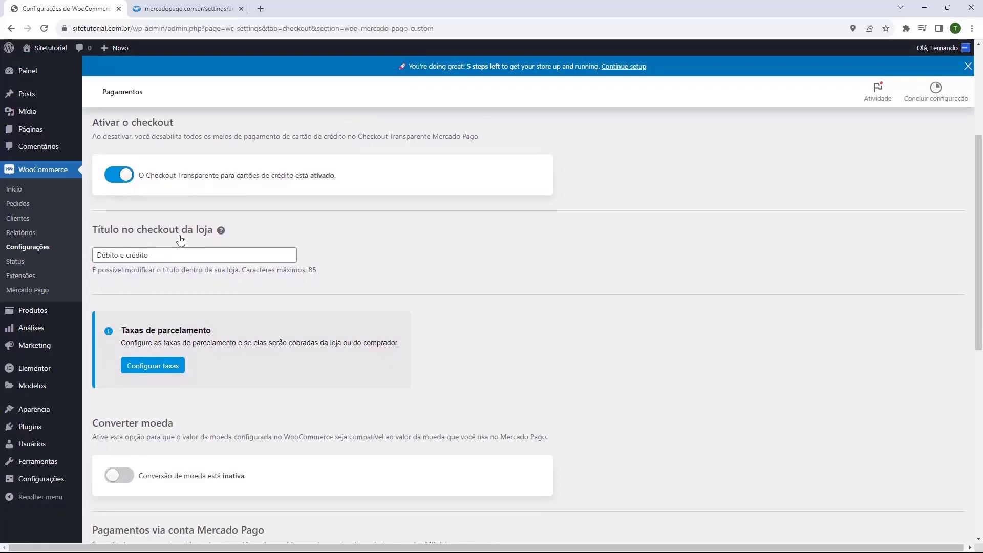
scroll(147, 254, down, 3)
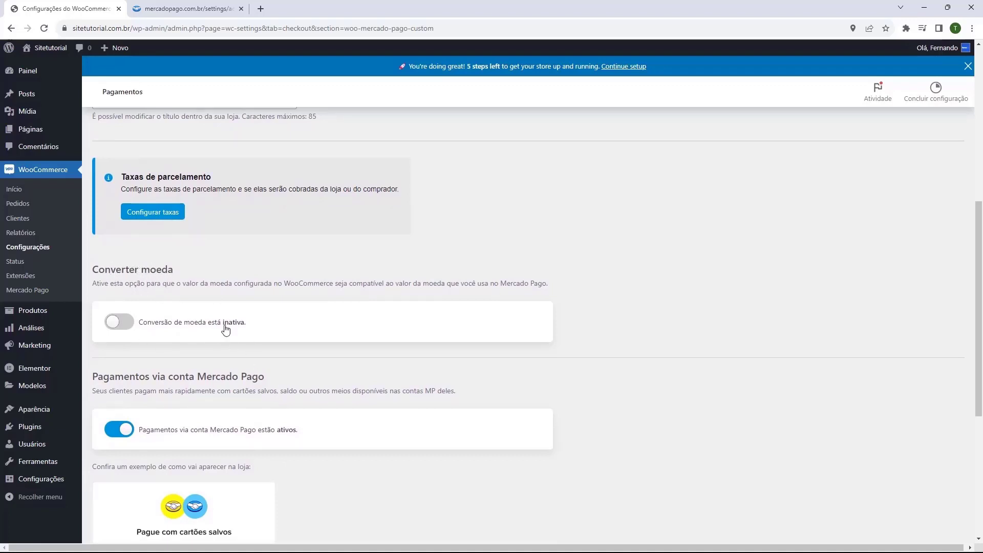
scroll(226, 334, down, 4)
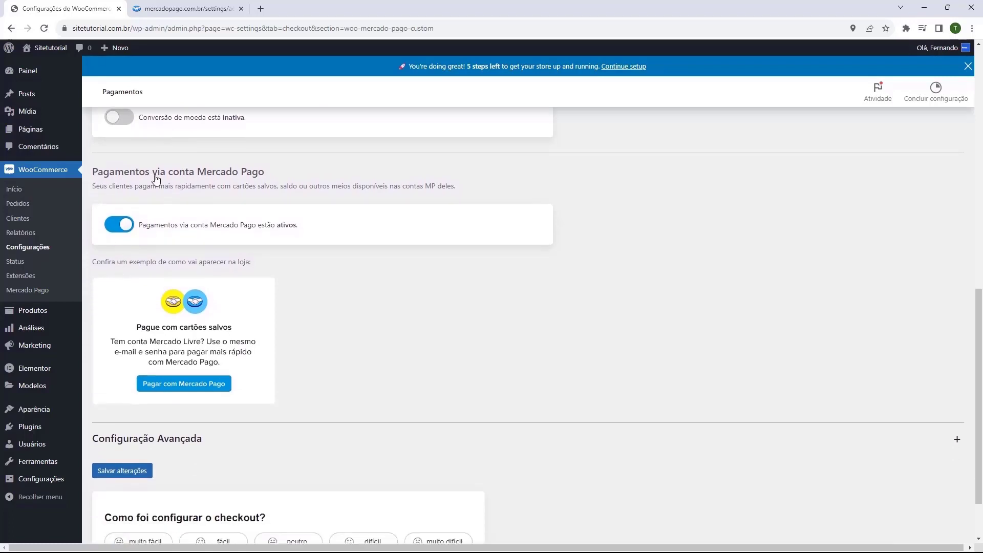
scroll(132, 215, down, 1)
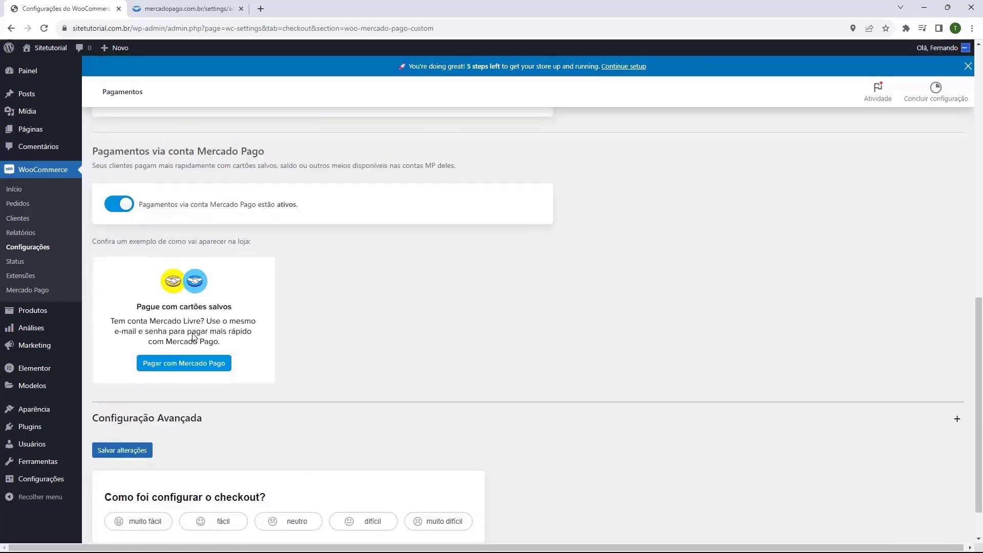
scroll(118, 229, up, 1)
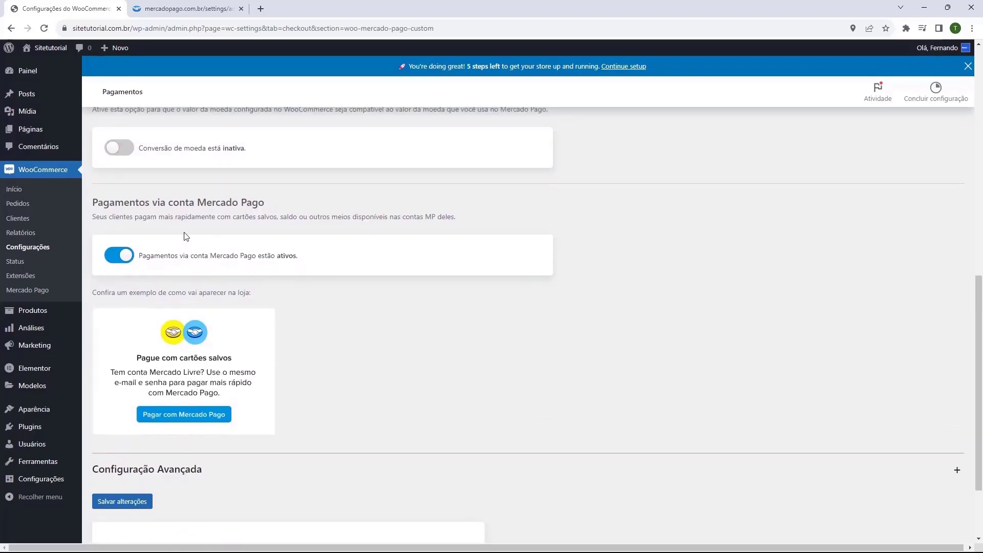
scroll(120, 279, up, 2)
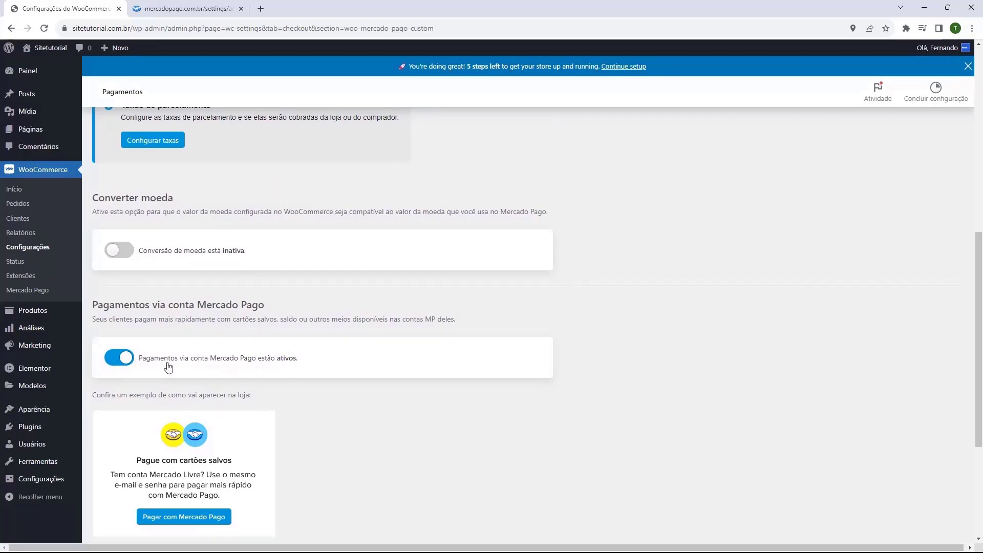
scroll(167, 364, down, 4)
click(131, 402)
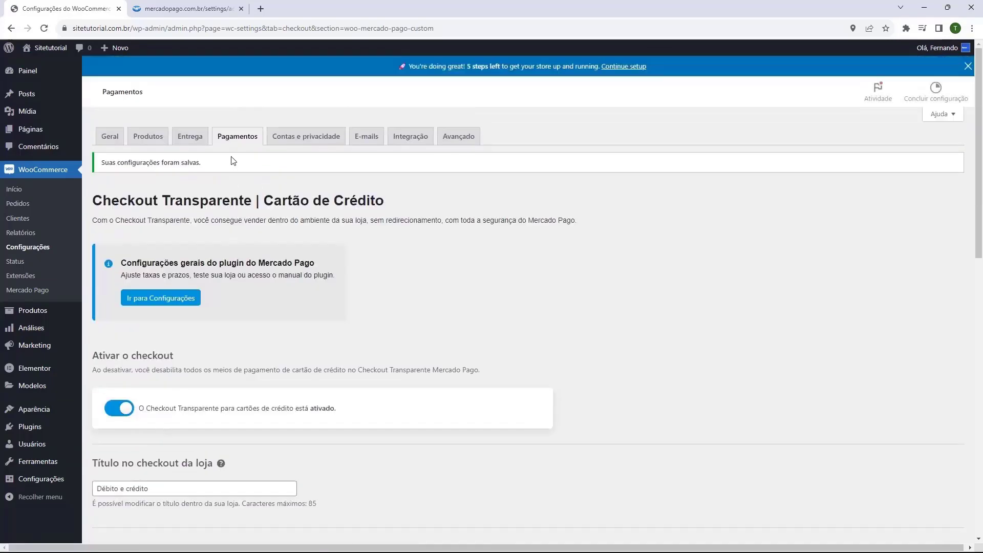
click(233, 142)
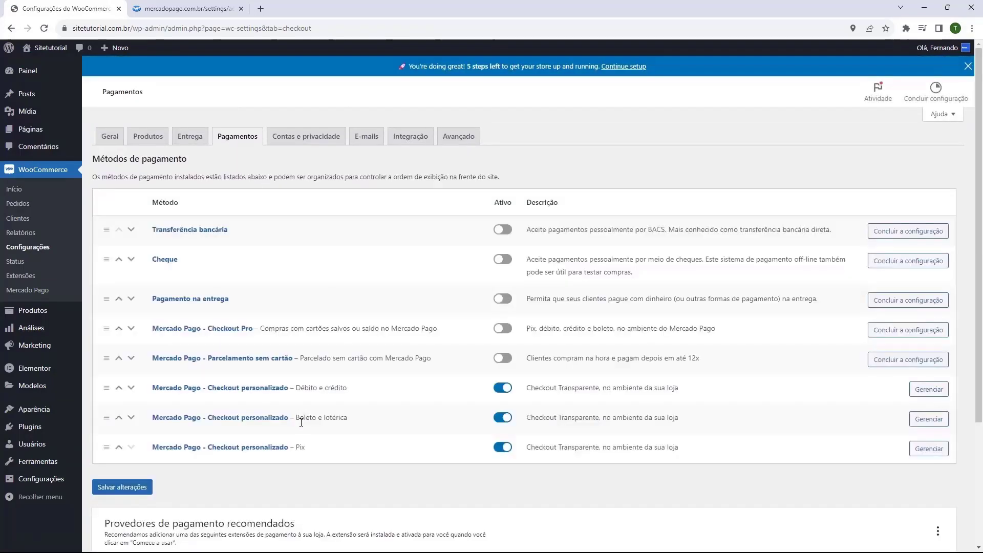
click(928, 420)
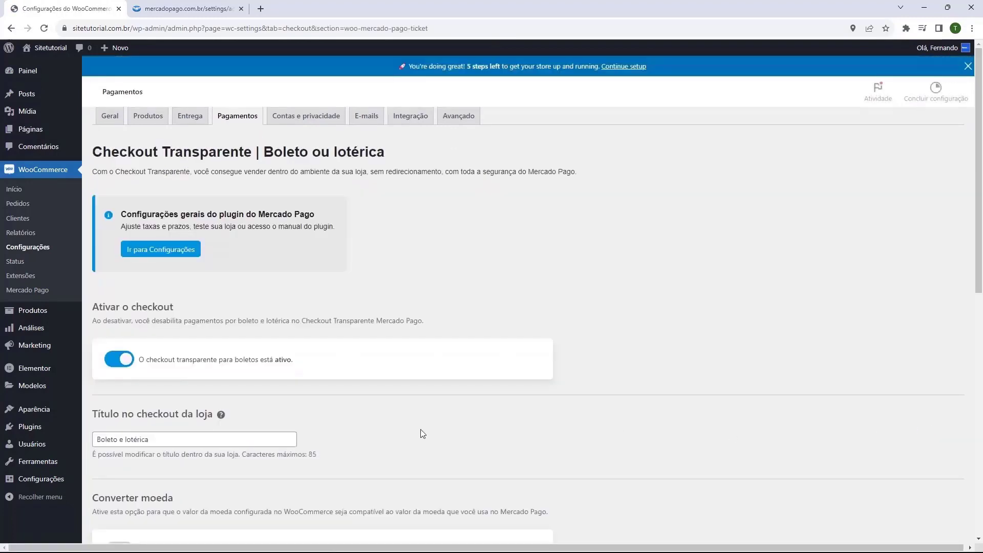
- Turn off lottery payment without boleto in Boleto e lotérica settings, save, and go back
scroll(451, 439, down, 3)
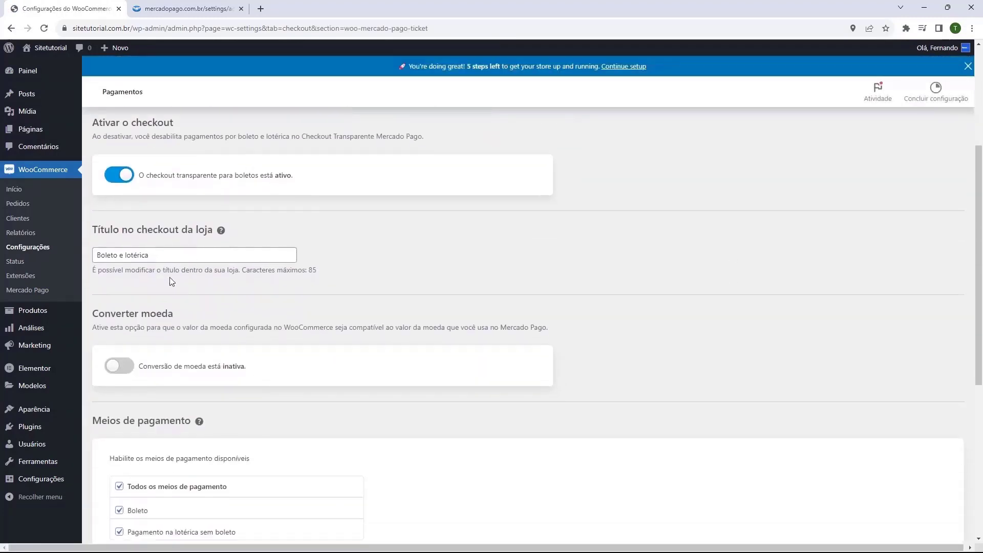
scroll(183, 287, down, 3)
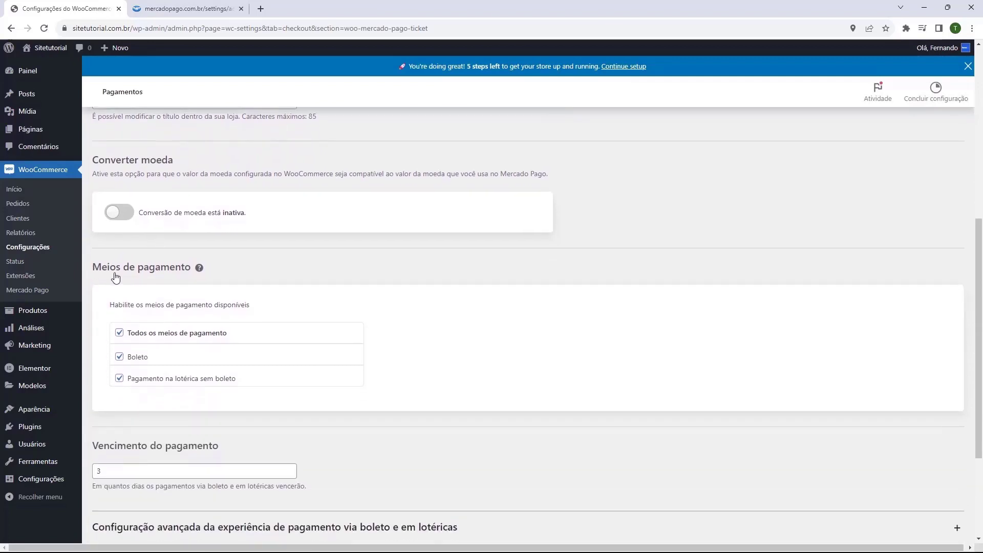
click(119, 379)
scroll(132, 364, down, 1)
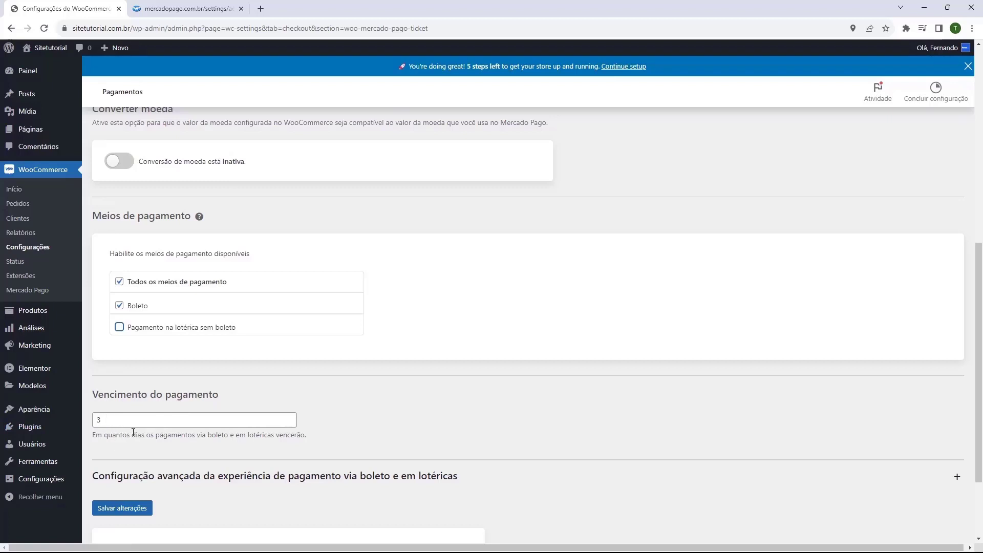
scroll(132, 434, down, 3)
scroll(131, 226, up, 4)
scroll(160, 307, down, 1)
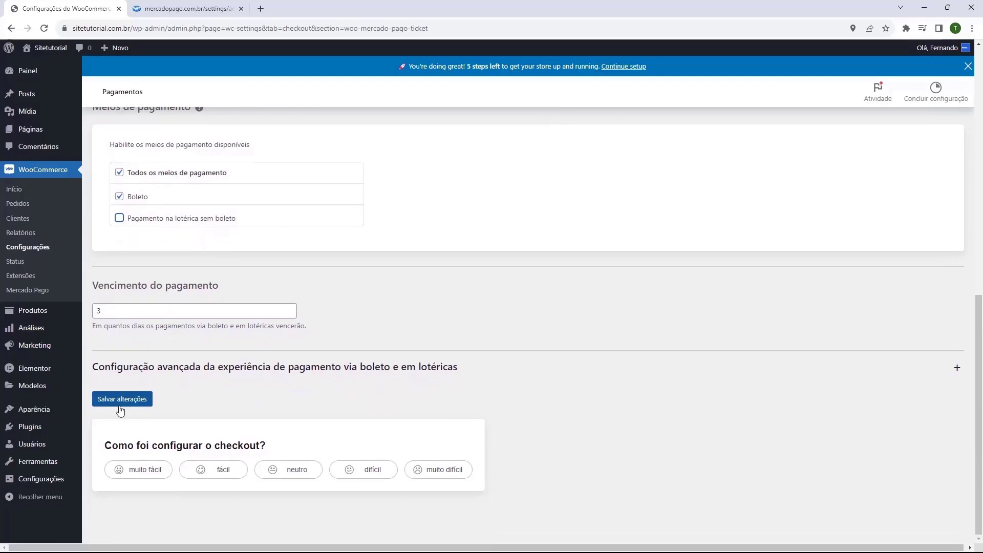
click(121, 400)
key(alt+Left)
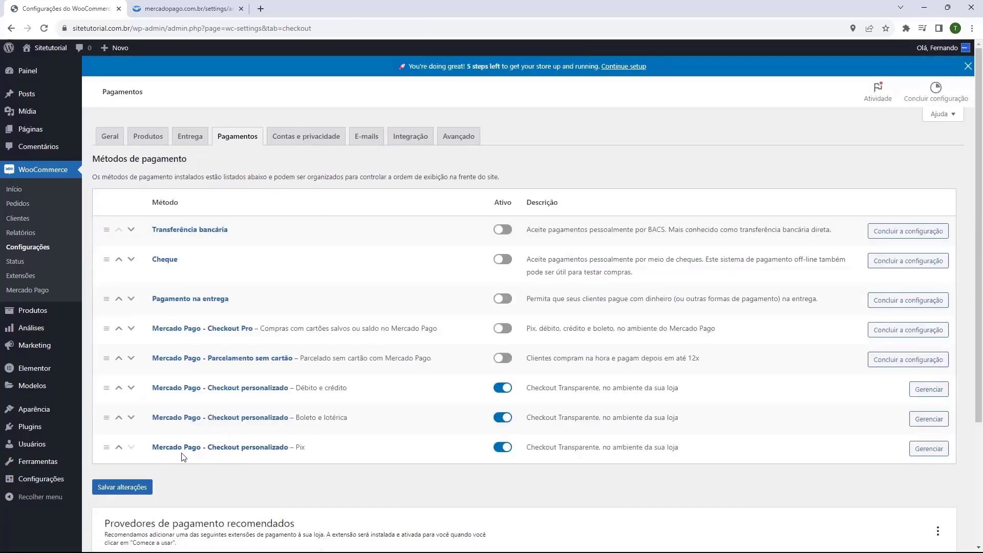
- Keep the Pix payment expiry at 30 minutos (recomendado) and save the Pix checkout settings
click(928, 448)
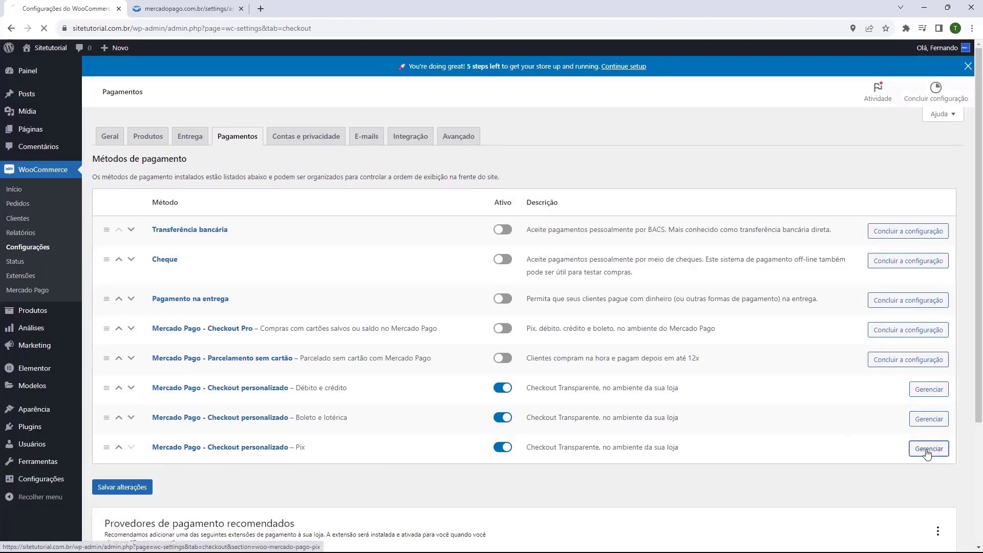
scroll(156, 308, down, 3)
scroll(138, 303, down, 1)
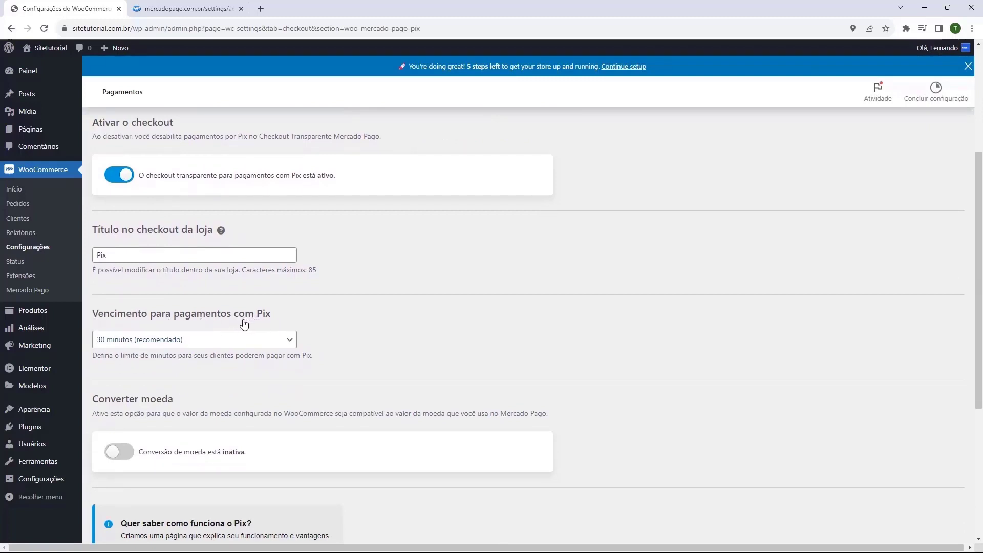
click(217, 340)
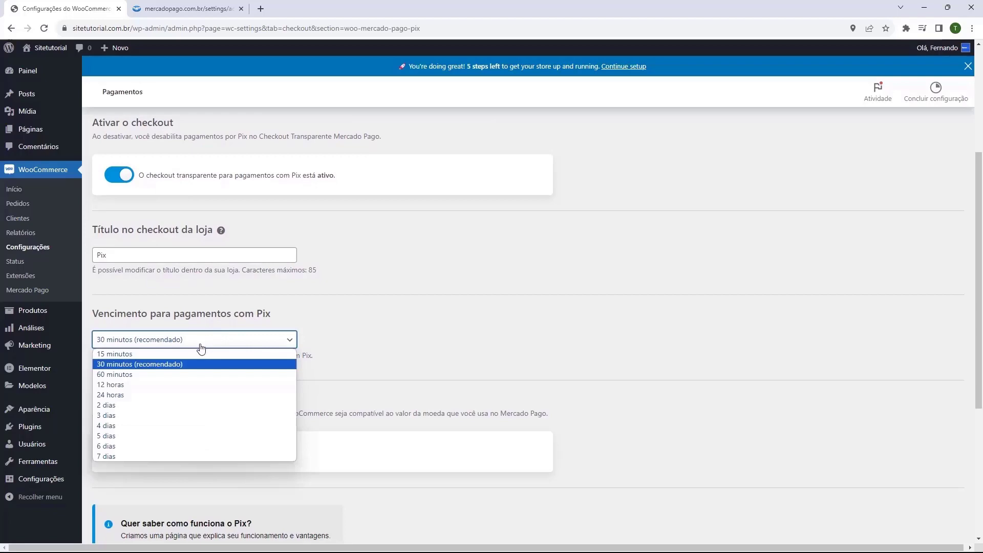
click(179, 341)
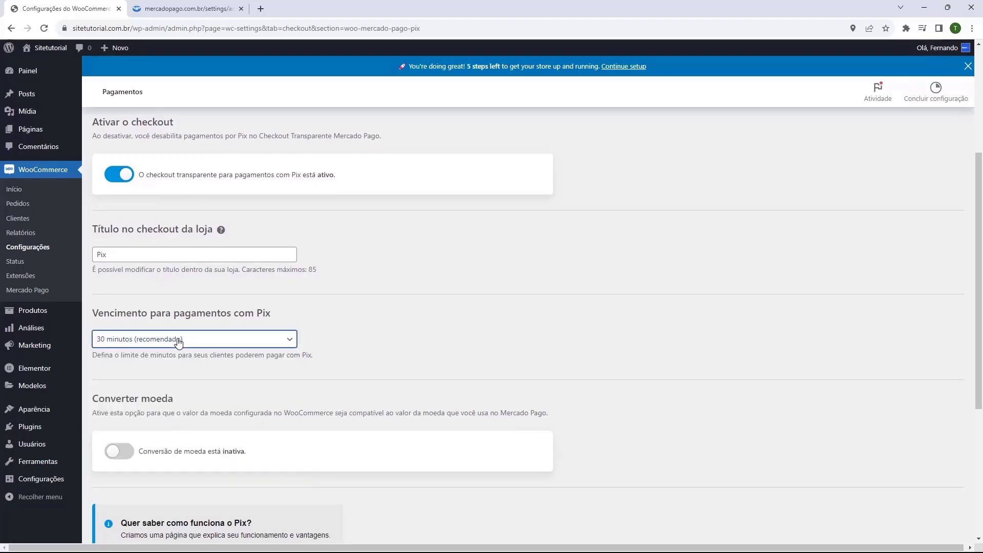
scroll(179, 340, down, 5)
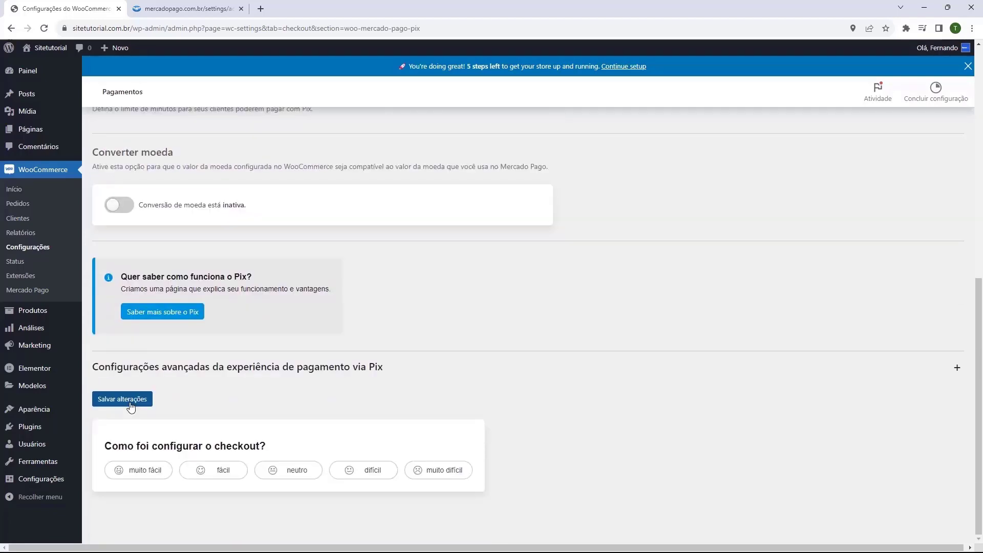
click(134, 405)
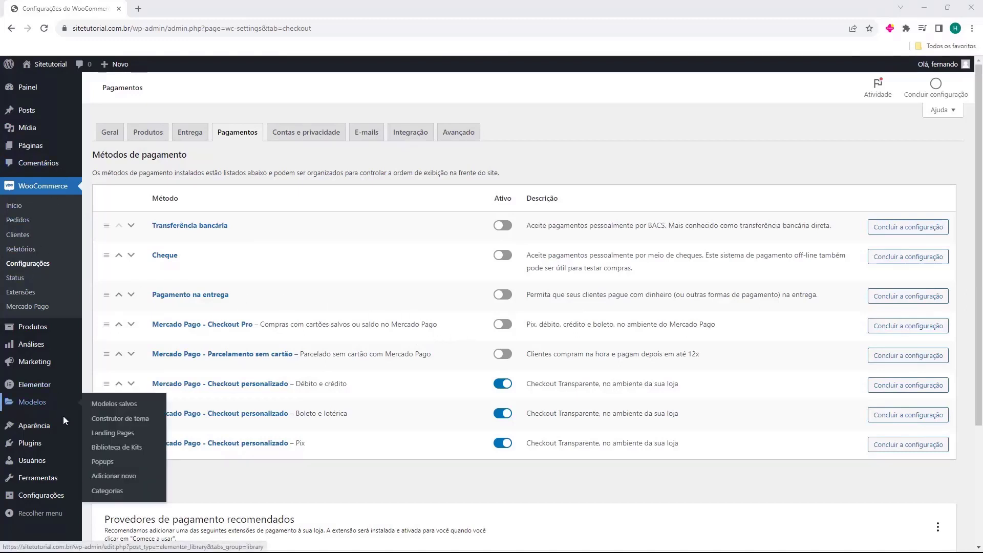
- Go to Aparência > Temas and open Adicionar novo tema to browse popular themes
mouse_move(55, 431)
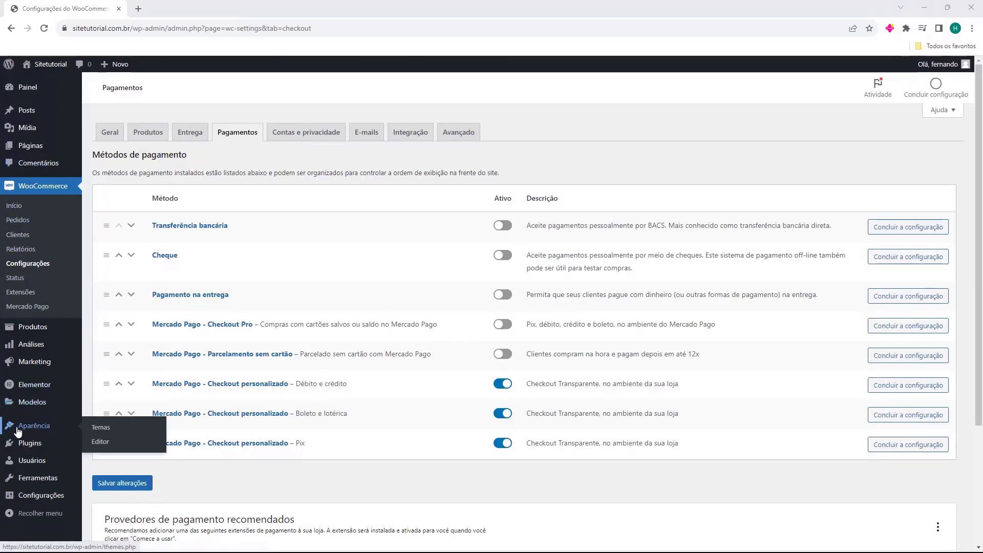
click(32, 433)
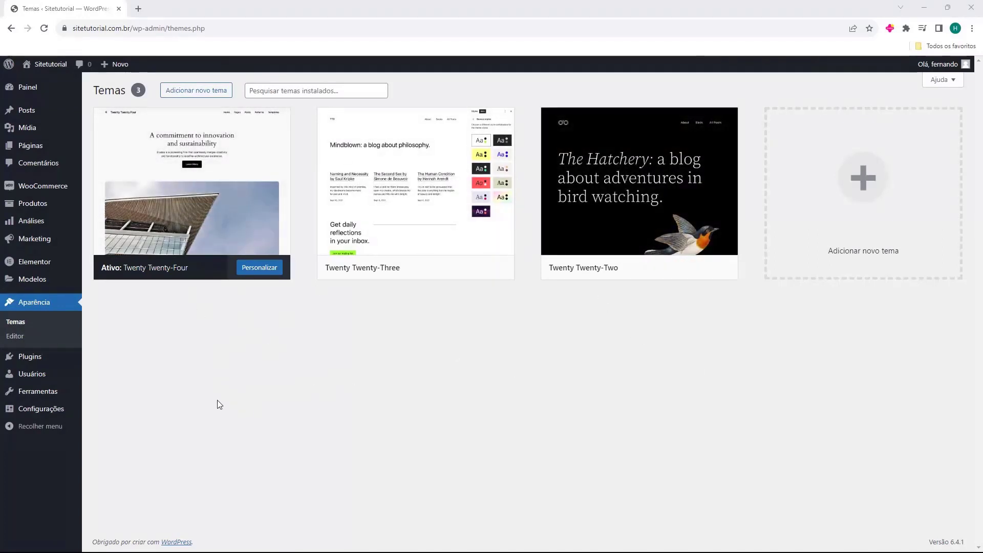
click(194, 95)
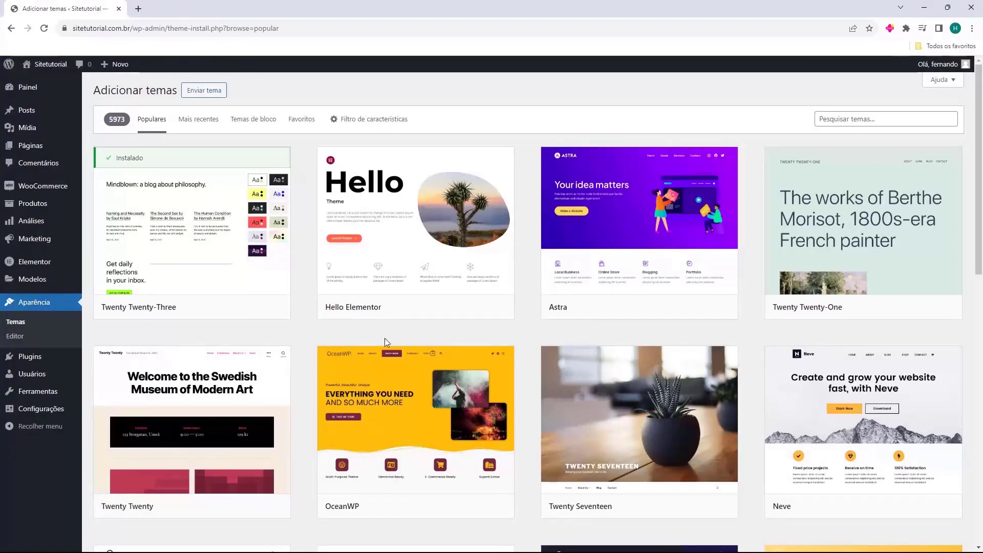
scroll(562, 324, down, 2)
scroll(524, 298, down, 13)
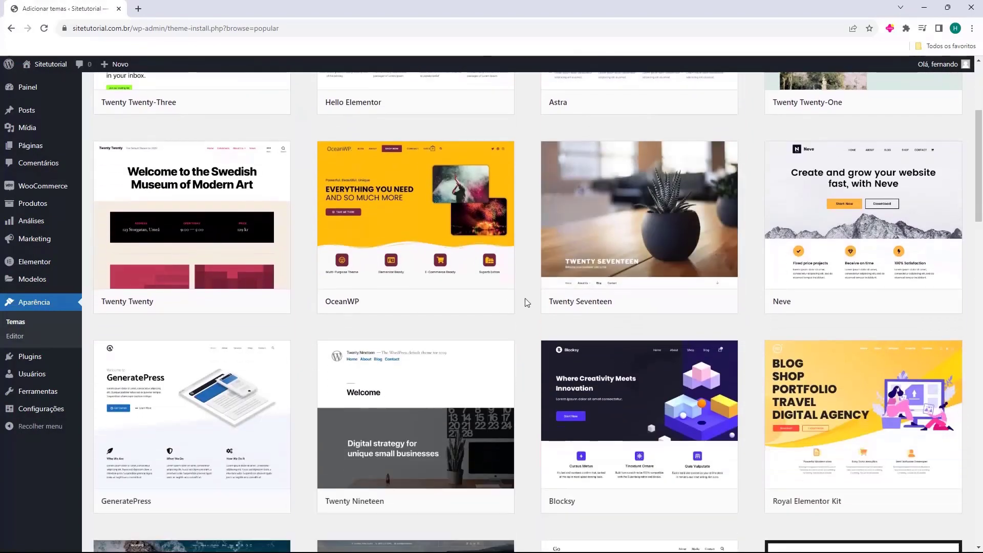
scroll(516, 307, up, 12)
scroll(515, 307, up, 3)
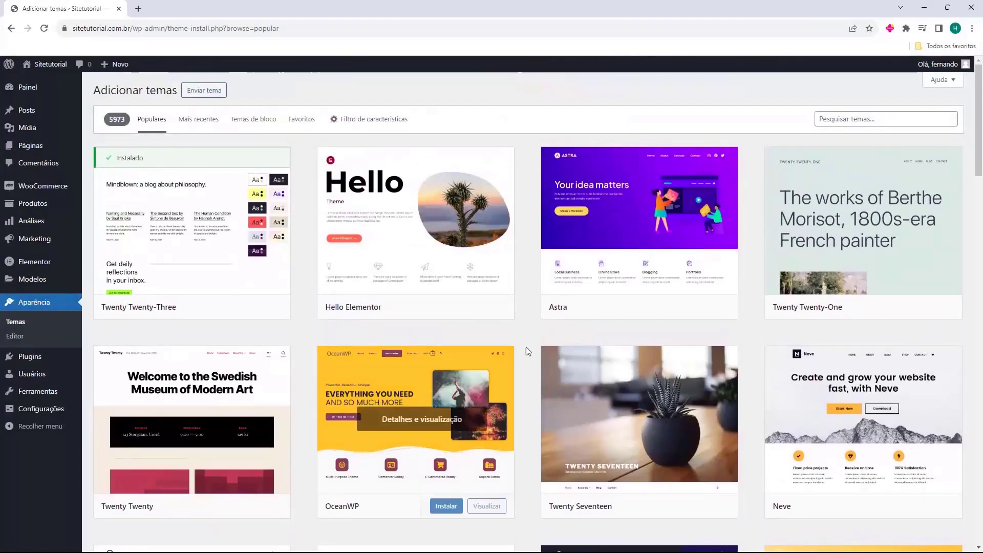
mouse_move(379, 447)
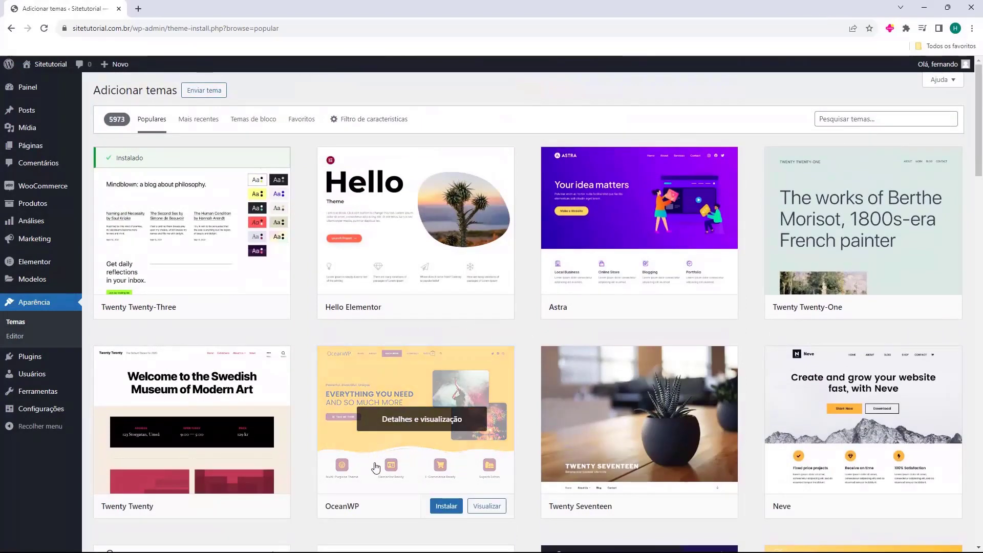
scroll(461, 266, down, 2)
scroll(524, 255, down, 2)
scroll(521, 257, down, 6)
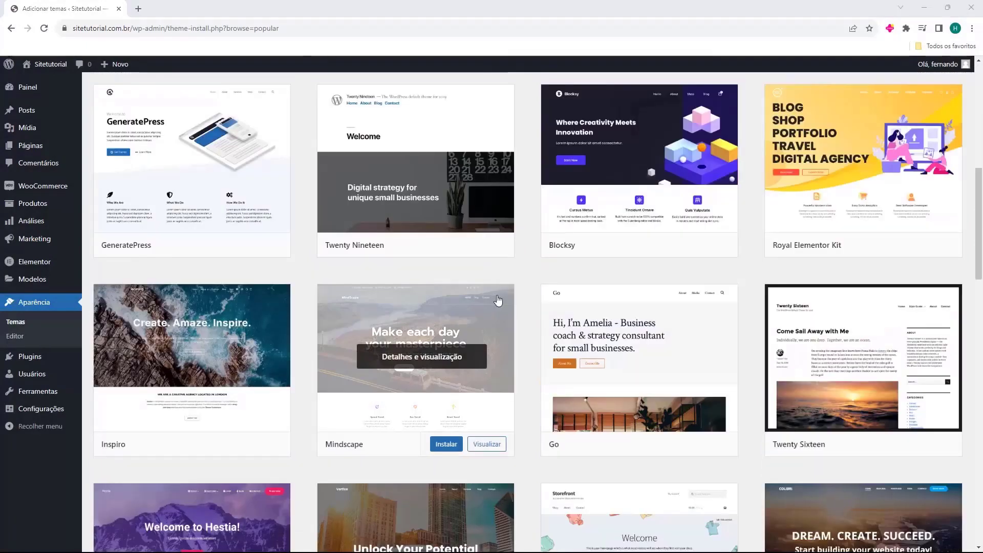
scroll(529, 159, down, 2)
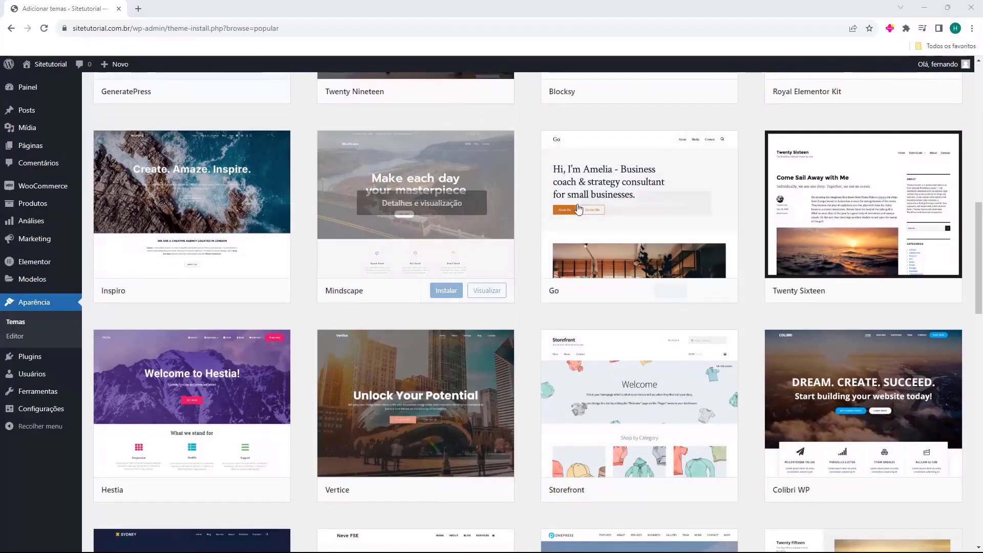
scroll(417, 367, down, 4)
scroll(417, 367, down, 6)
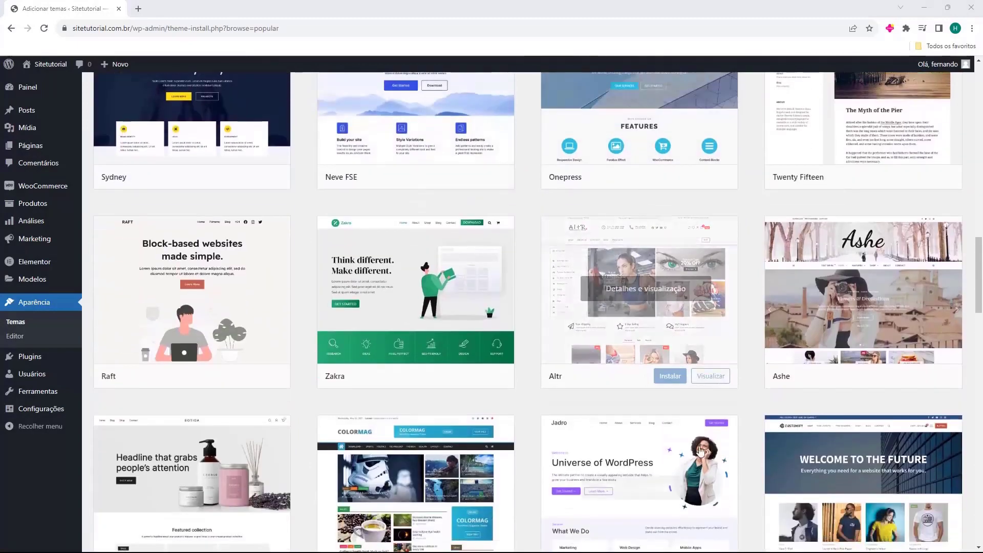
scroll(688, 337, down, 9)
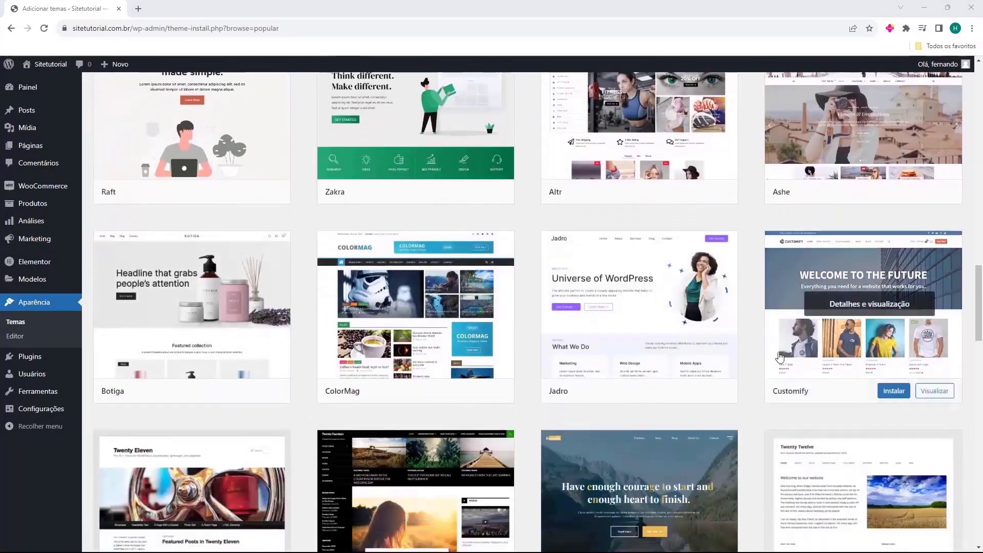
scroll(494, 282, down, 3)
scroll(495, 282, down, 8)
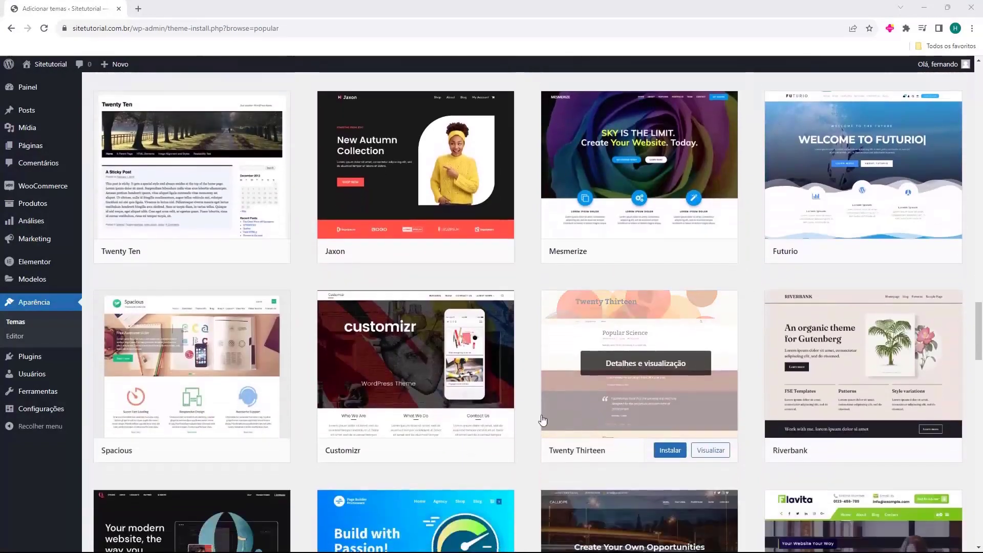
scroll(527, 412, up, 14)
scroll(527, 411, up, 20)
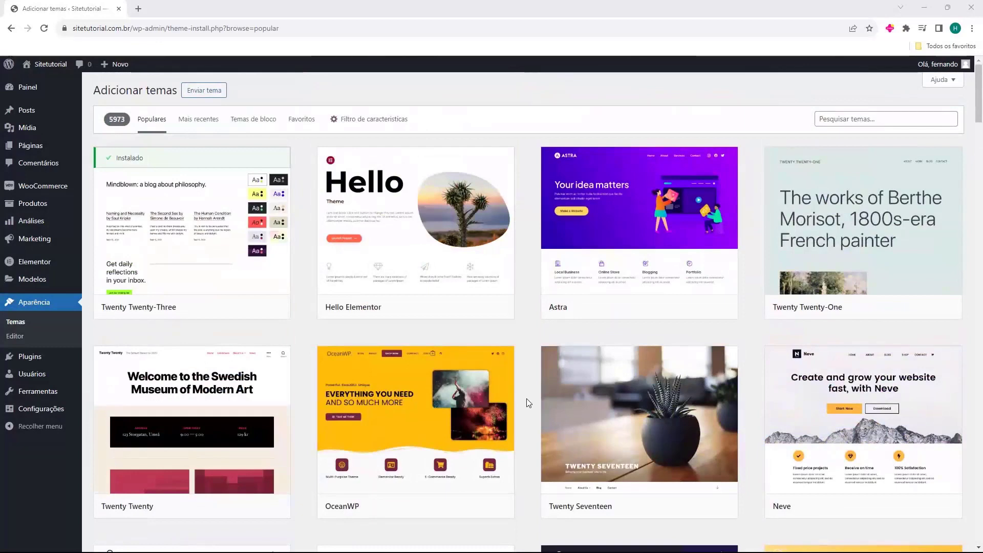
mouse_move(718, 308)
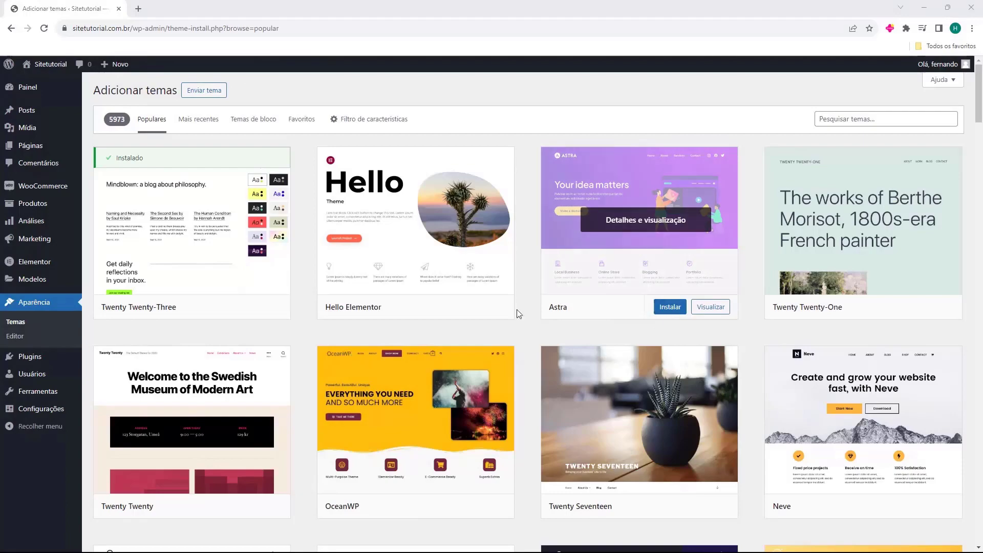
scroll(532, 333, down, 6)
scroll(521, 346, up, 6)
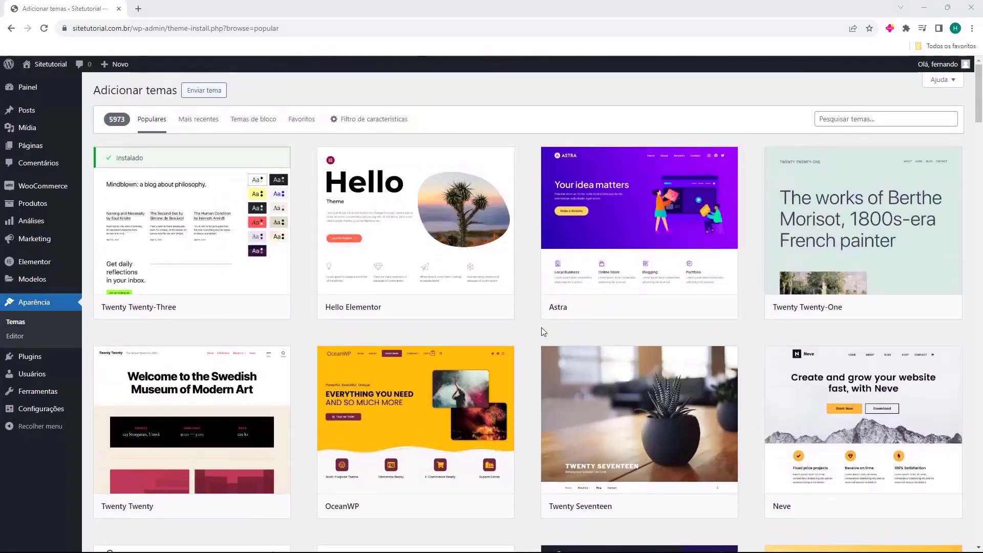
- Search the theme catalogue for 'astra', then install and activate the Astra theme
click(845, 123)
text(astra)
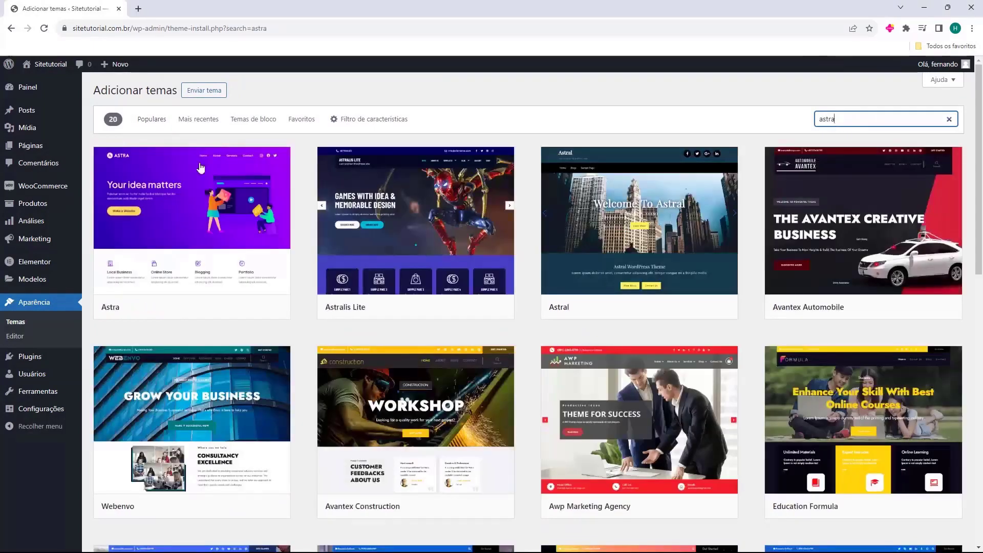
mouse_move(241, 280)
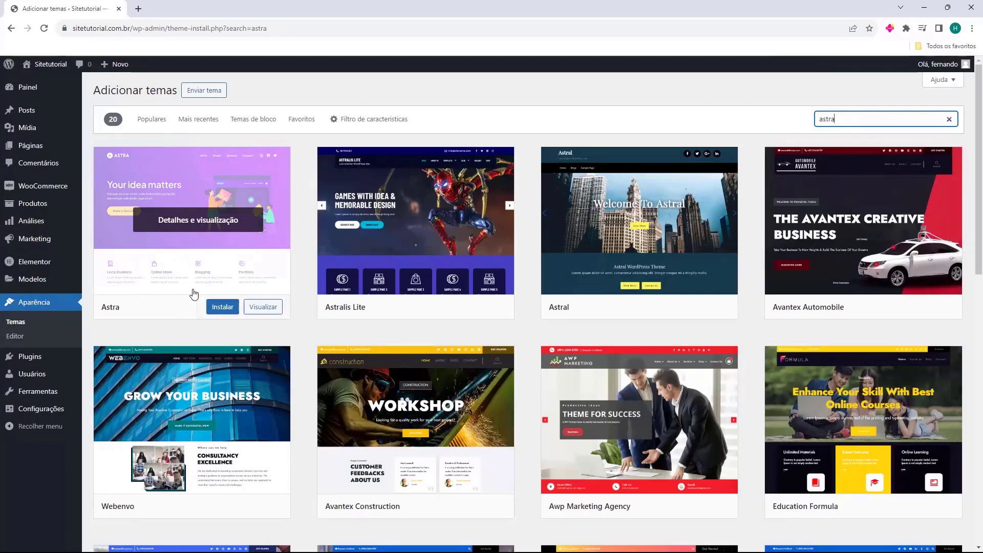
click(218, 310)
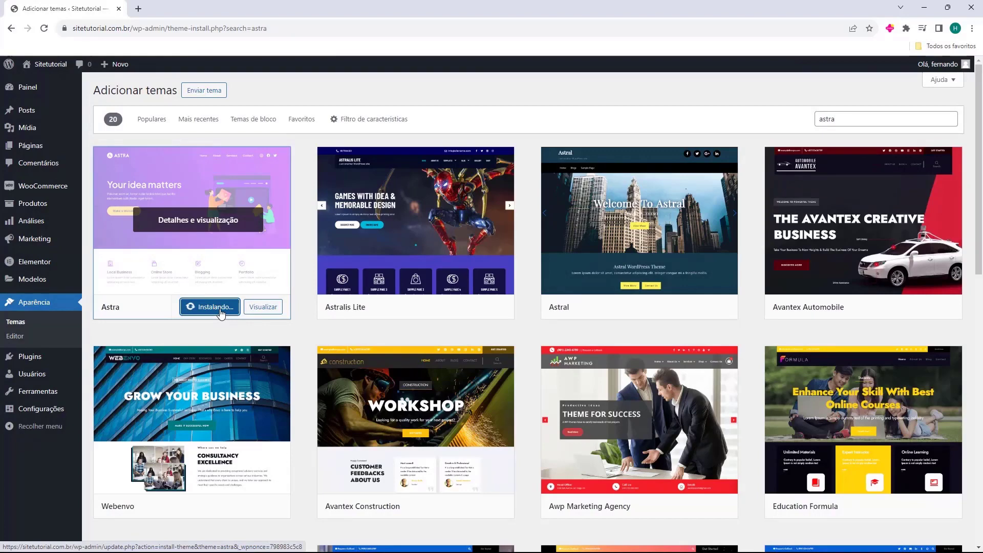
click(219, 308)
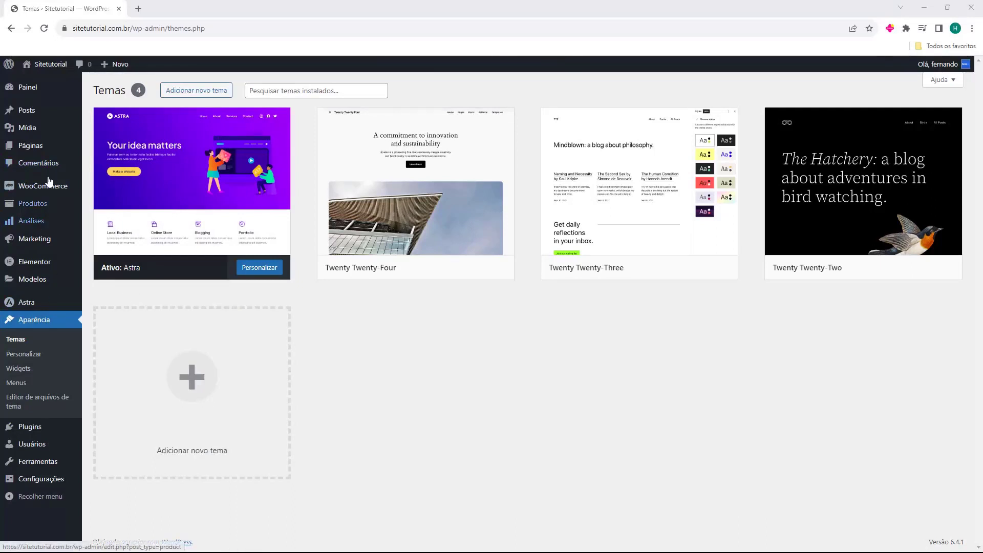
- Go to Produtos and choose Criar produto to open a blank product form
mouse_move(46, 208)
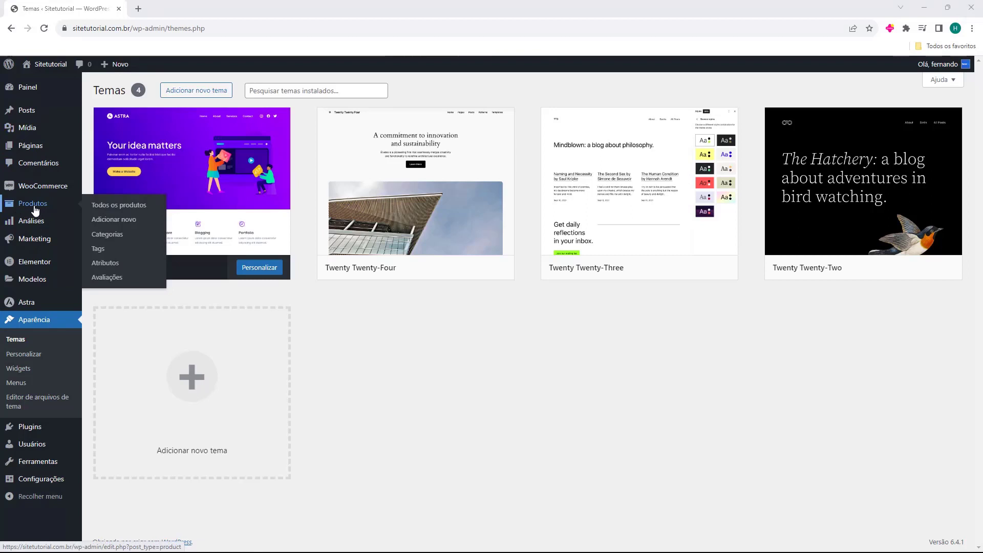
click(35, 207)
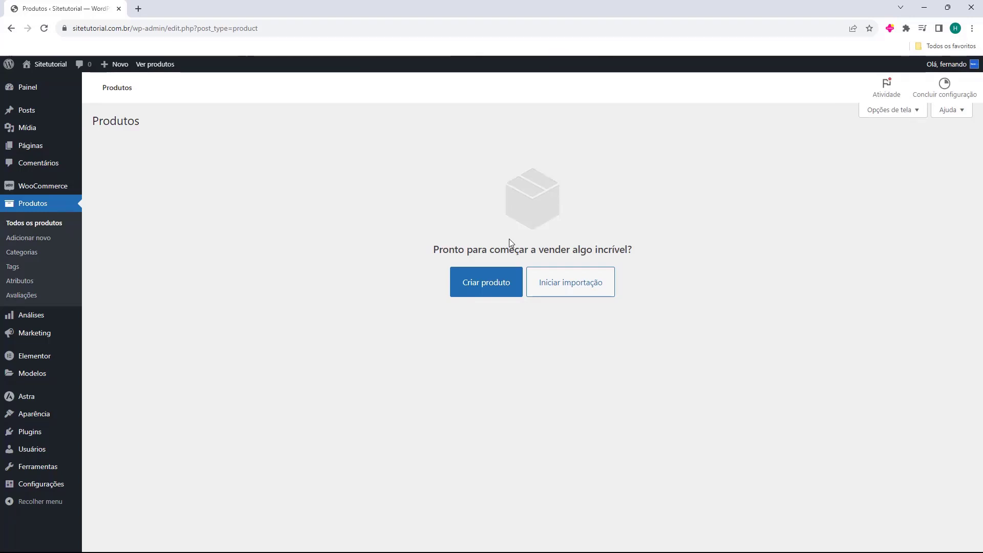
drag(433, 250, 500, 250)
click(438, 251)
click(476, 288)
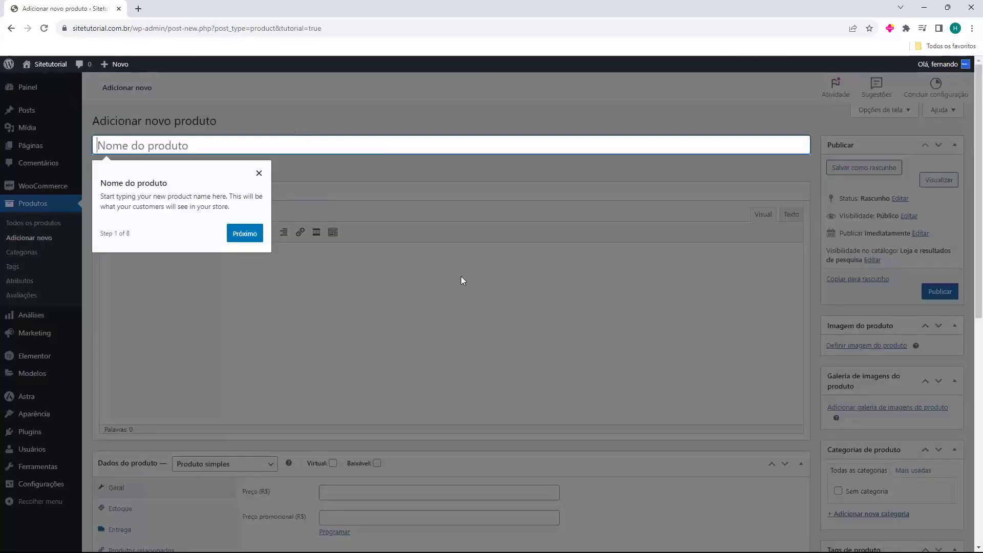
- Dismiss the tour tip and paste 'Ebook - Como otimizar o seu Site' as the product name
click(258, 174)
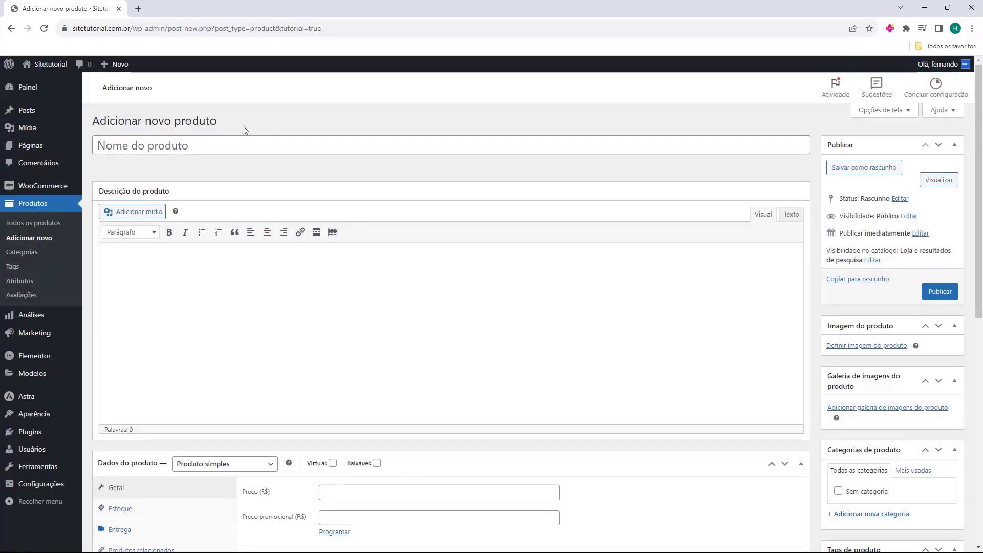
click(112, 149)
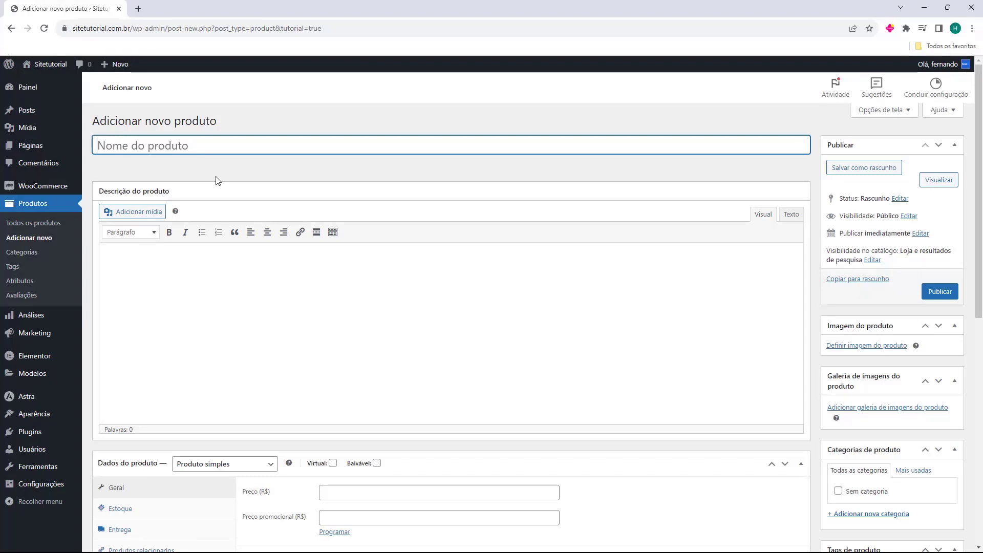
text(Ebook - Como otimizar o seu Site)
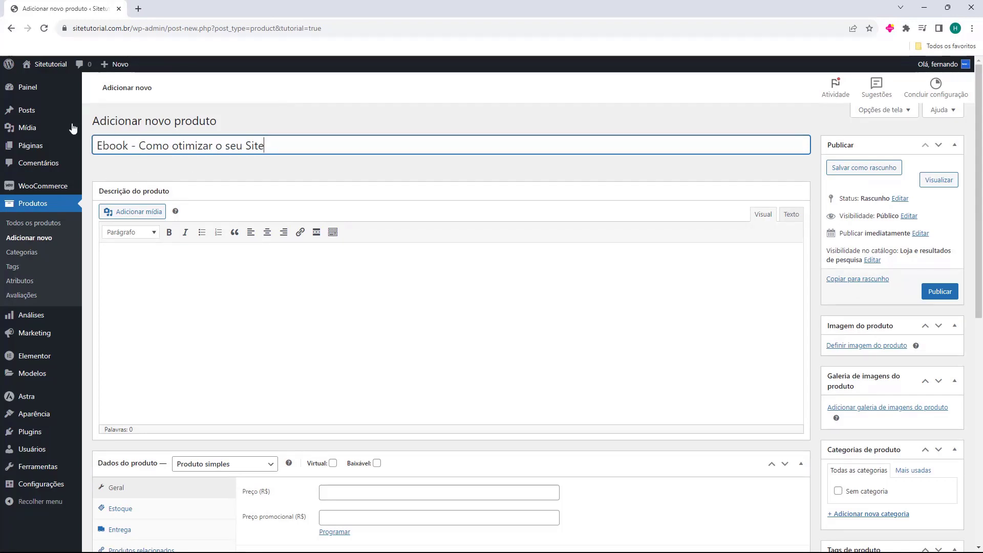
click(149, 167)
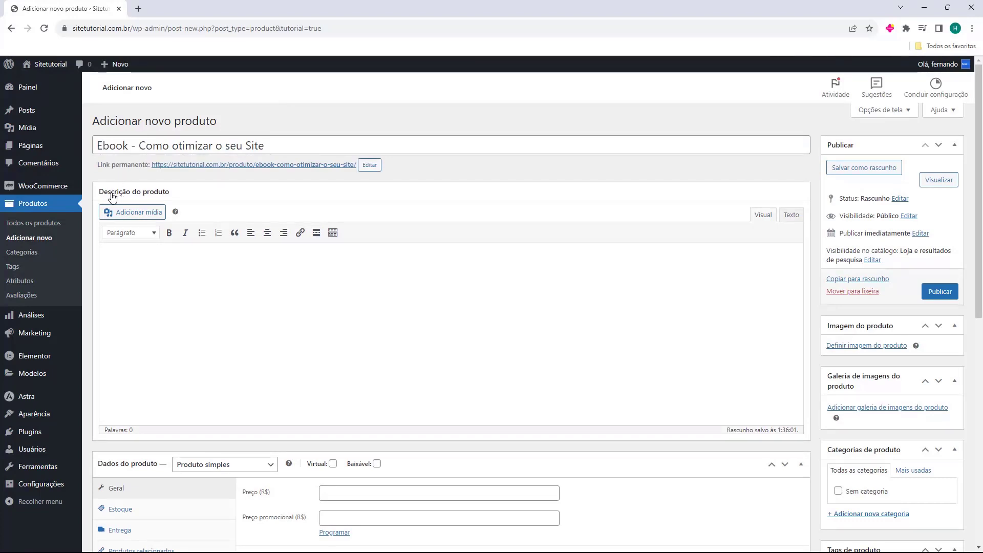
click(111, 292)
scroll(190, 252, down, 3)
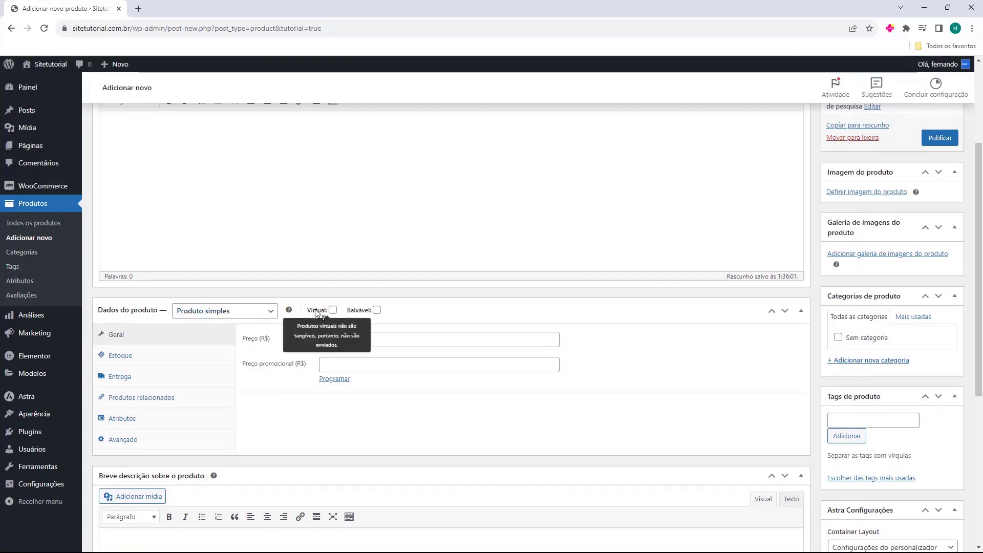
- Mark the ebook Virtual and Baixável, price it 29,99, and add a downloadable-file row
click(333, 310)
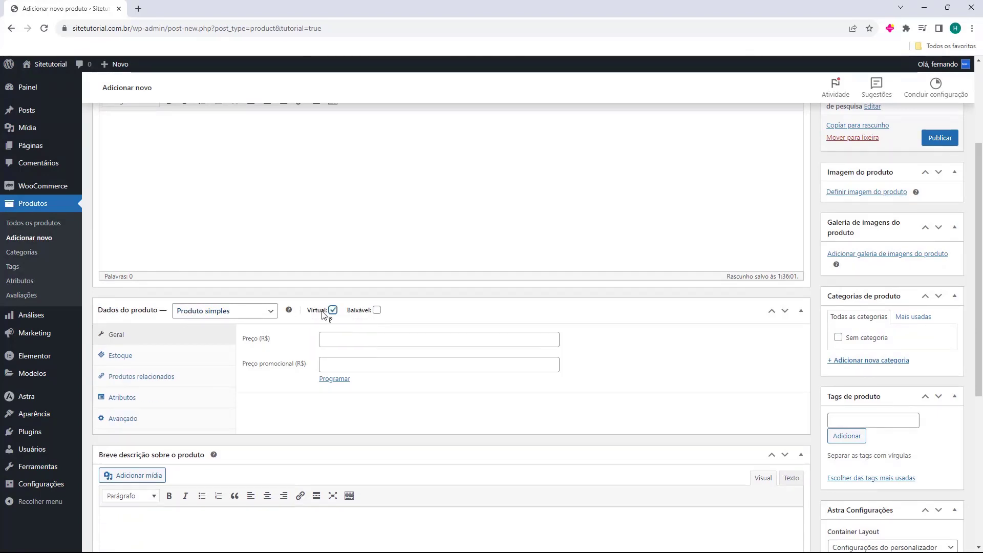
click(377, 310)
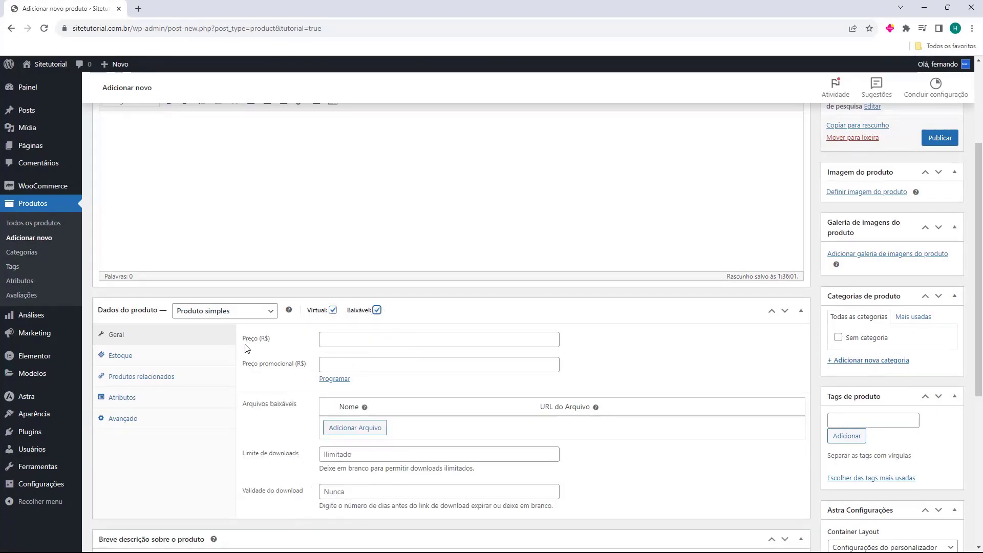
click(343, 341)
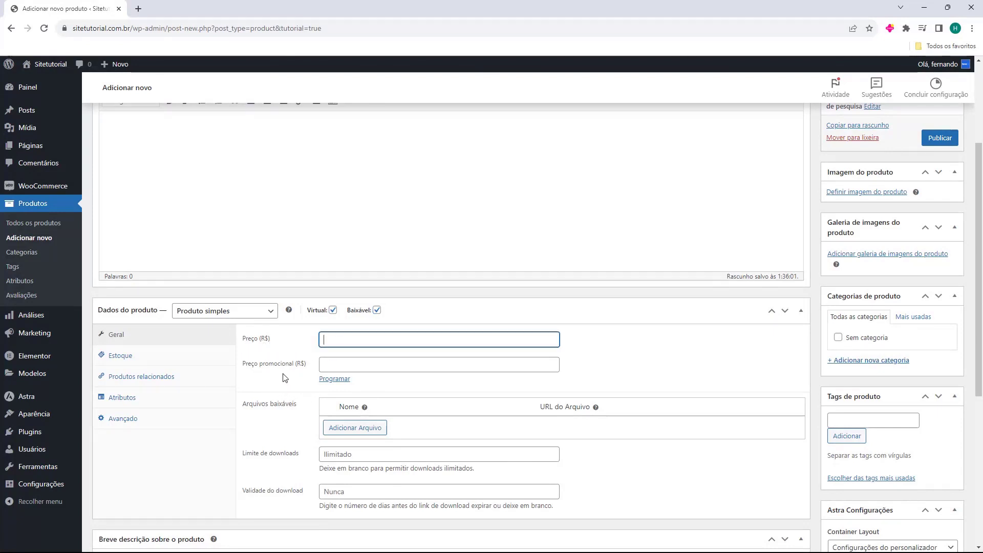
text(29,99)
click(271, 384)
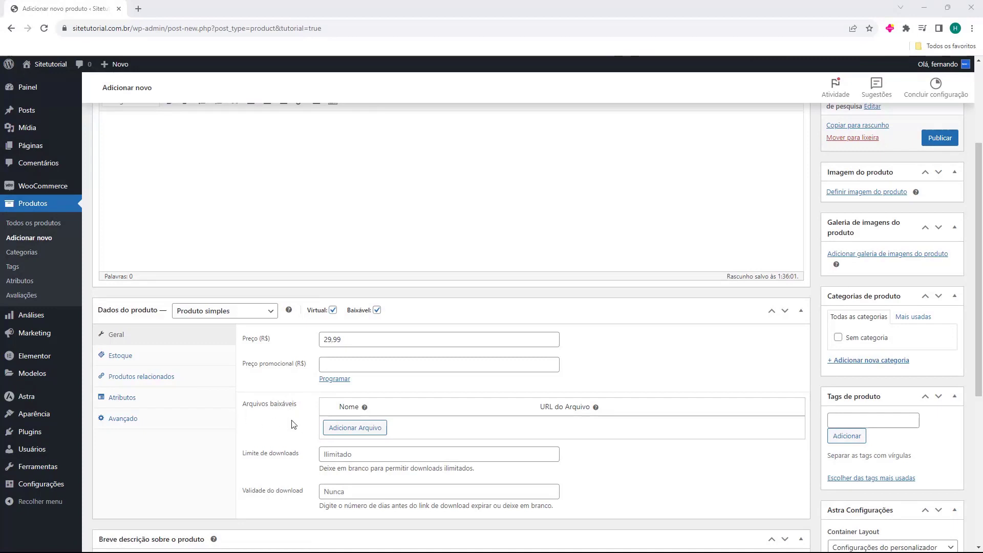
click(346, 433)
- Copy the product title into Nome do arquivo as 'Ebook - Como otimizar o seu Site', then open Escolher arquivo
click(349, 428)
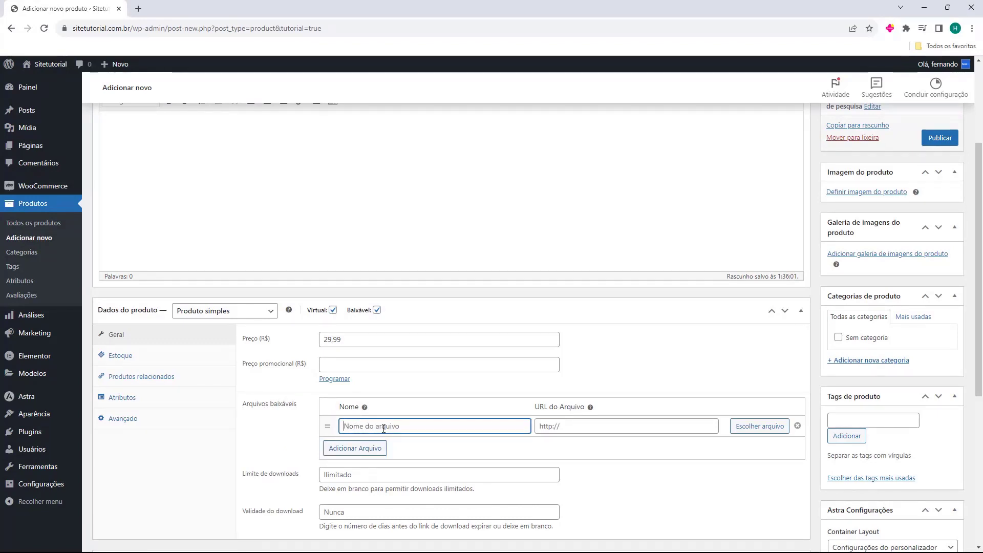
scroll(208, 210, up, 3)
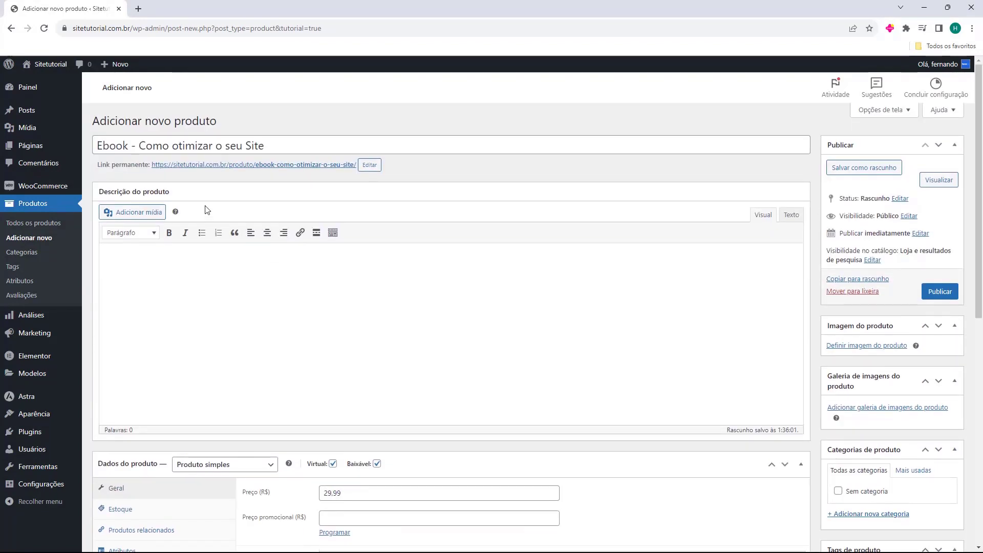
triple_click(195, 146)
key(ctrl+c)
scroll(208, 244, down, 2)
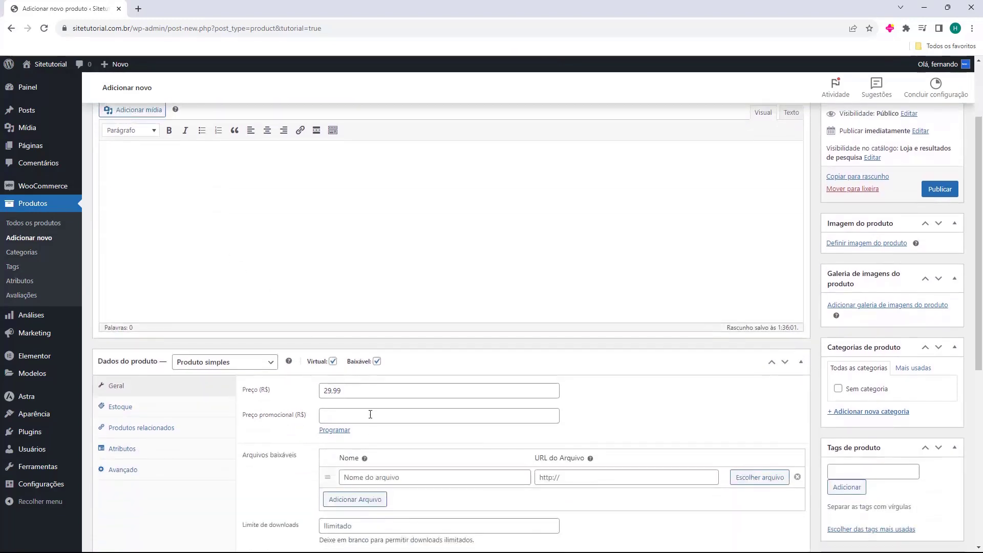
click(355, 473)
key(ctrl+v)
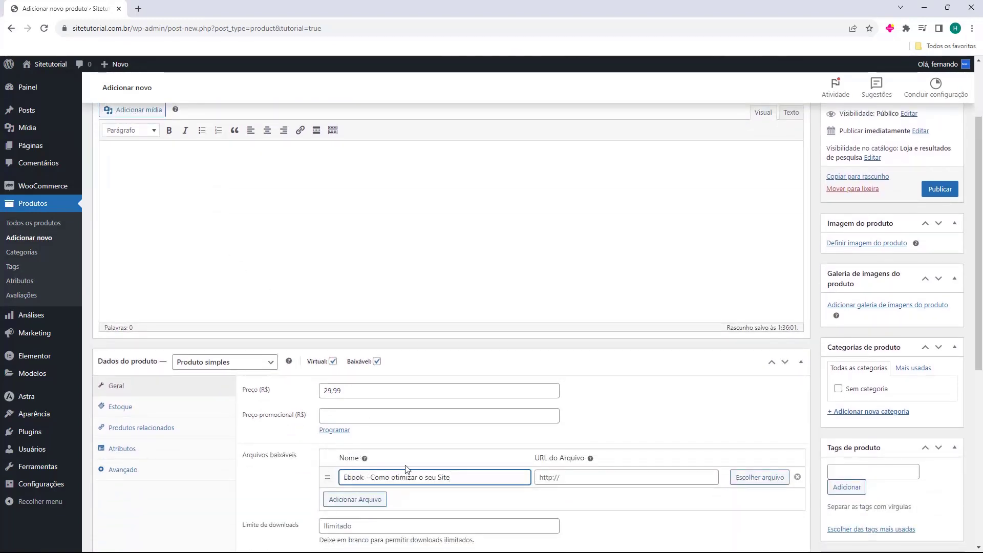
scroll(425, 420, down, 1)
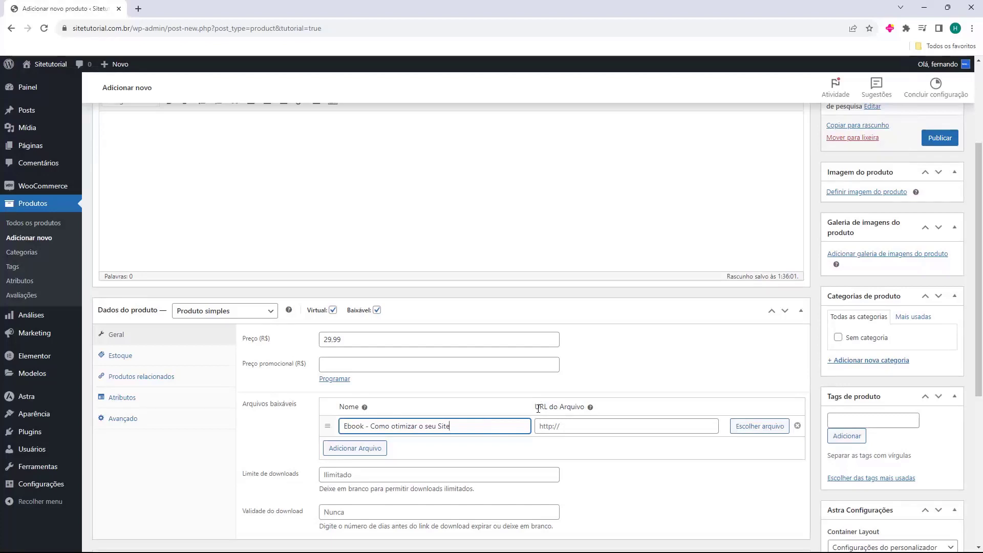
click(756, 433)
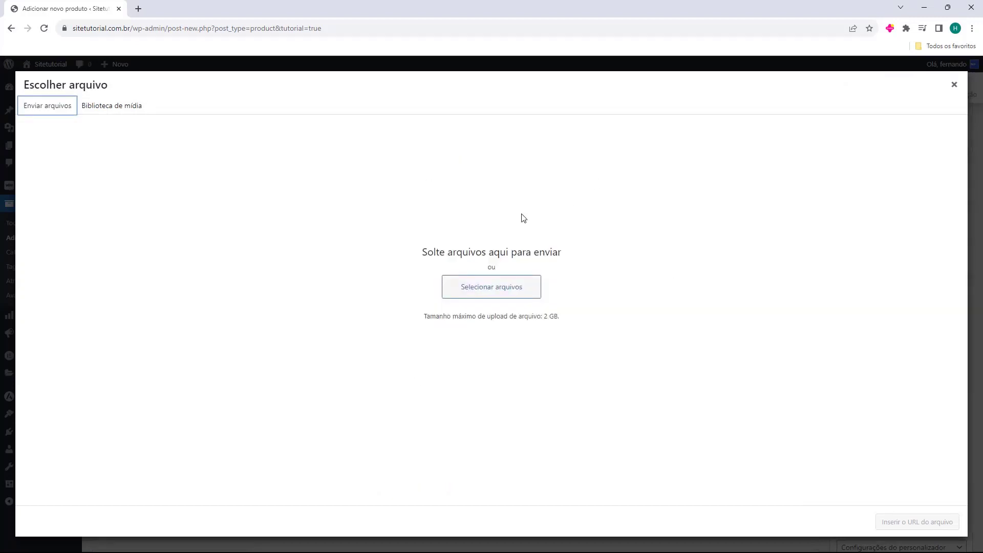
- Upload the ebook PDF to the media library and insert its URL into the download entry
click(459, 280)
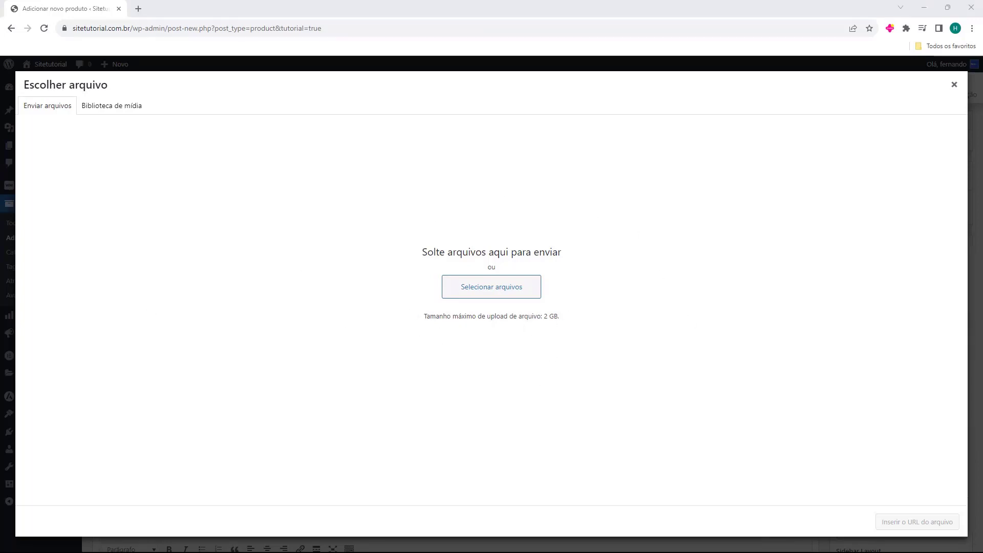
drag(0, 307, 404, 253)
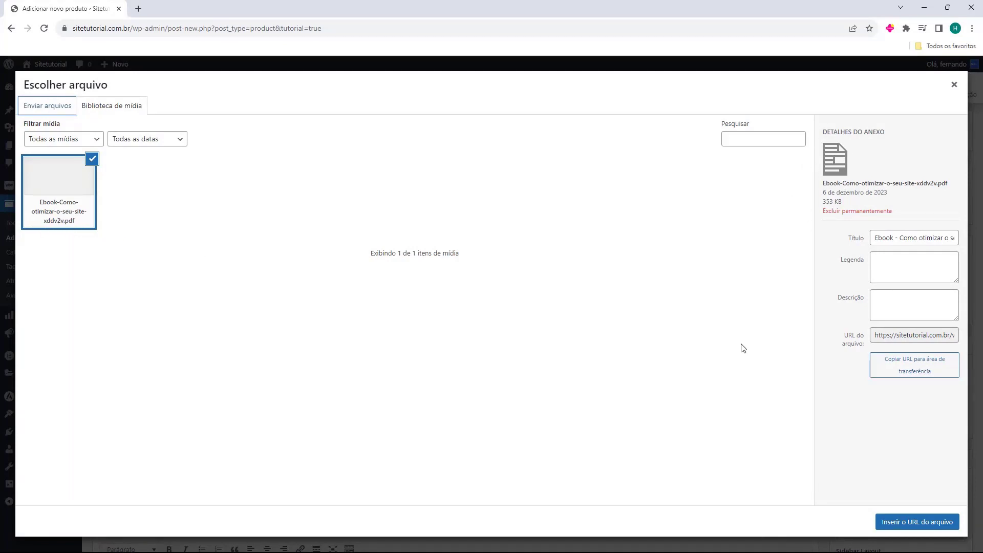
click(889, 522)
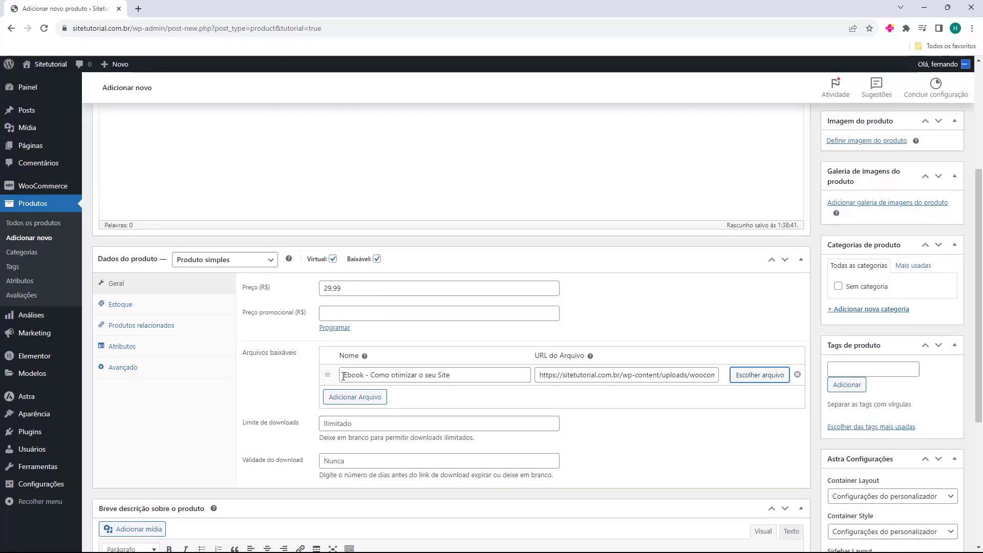
drag(343, 376, 426, 379)
drag(557, 375, 689, 382)
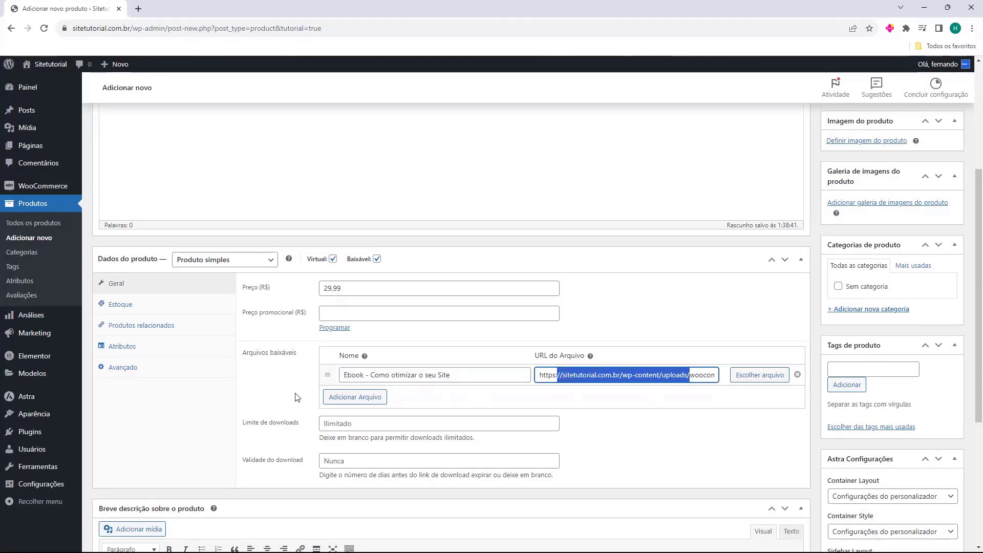
click(288, 389)
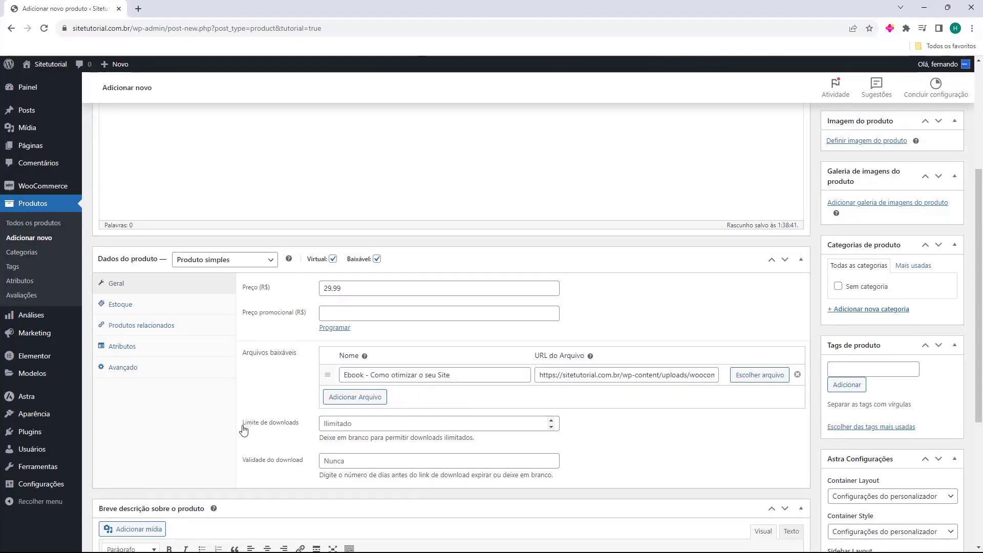
click(332, 423)
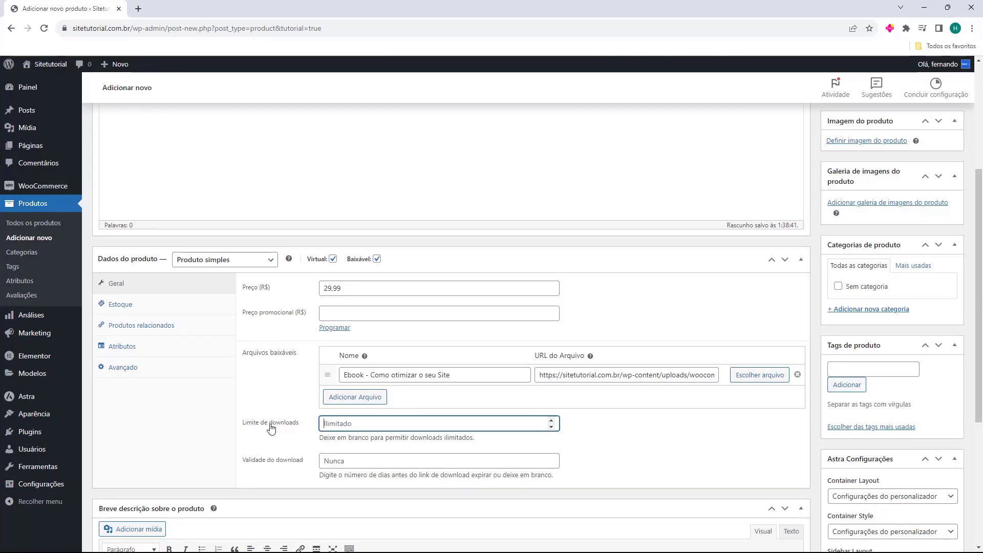
click(337, 424)
text(1)
click(294, 428)
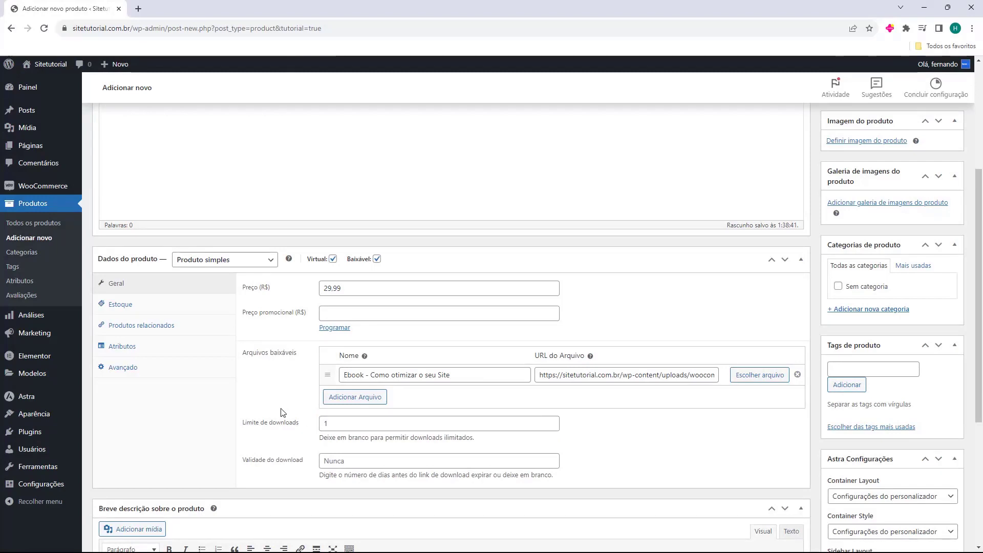
click(320, 425)
key(Delete)
text(5)
click(287, 414)
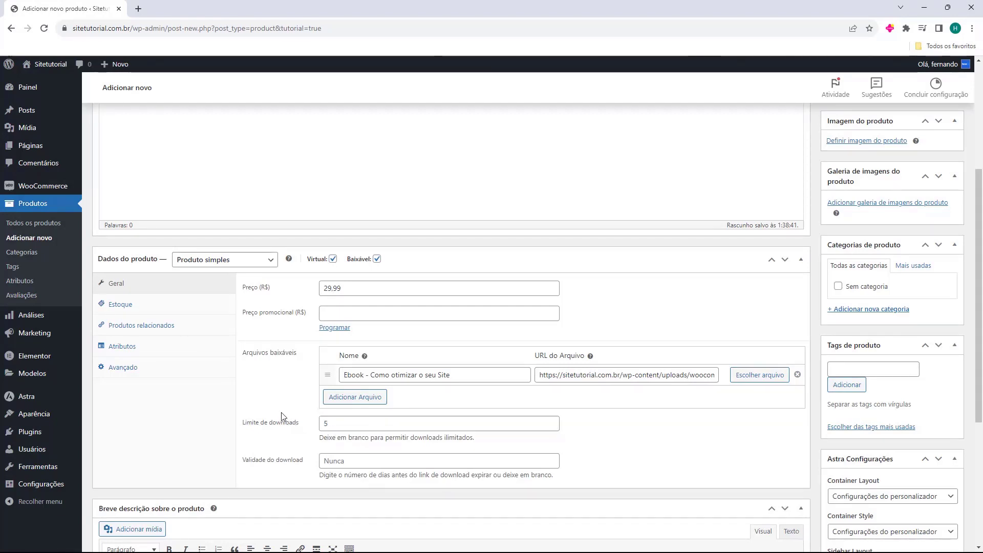
click(322, 419)
key(Delete)
click(260, 388)
click(289, 463)
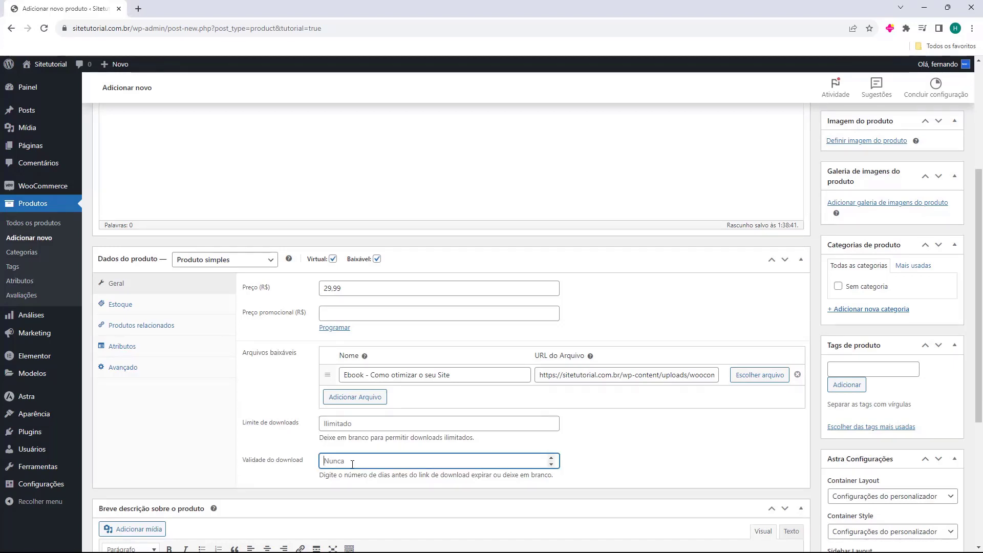
text(30)
click(266, 444)
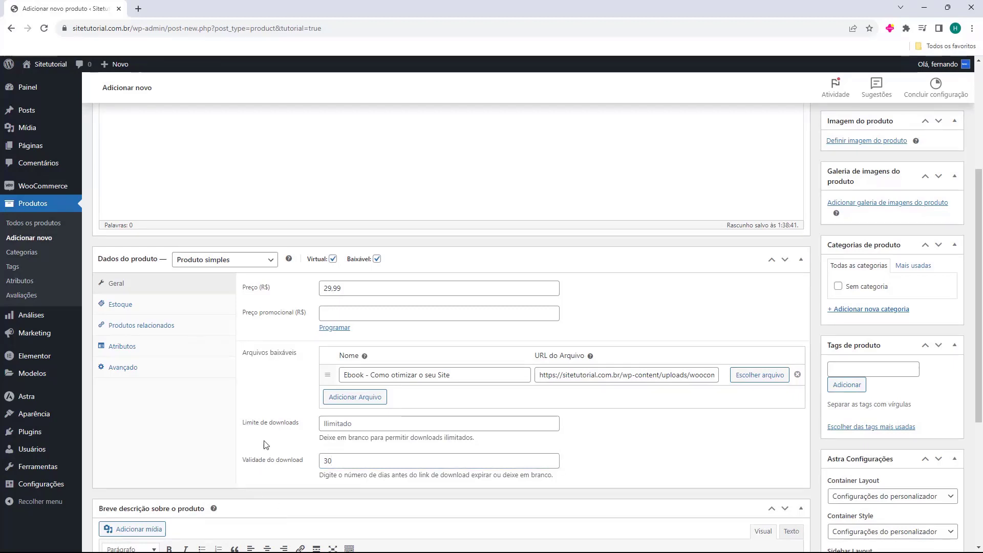
click(332, 463)
click(290, 467)
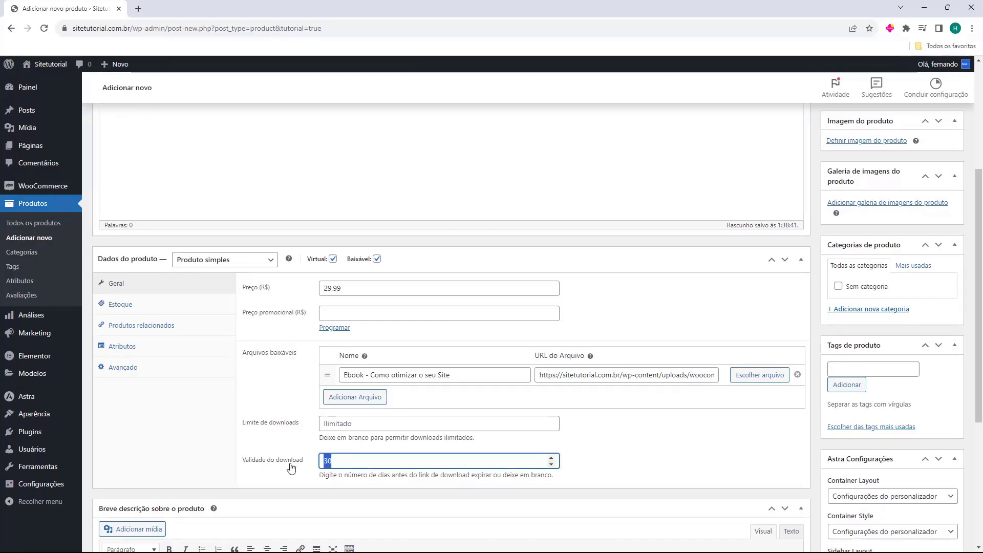
key(BackSpace)
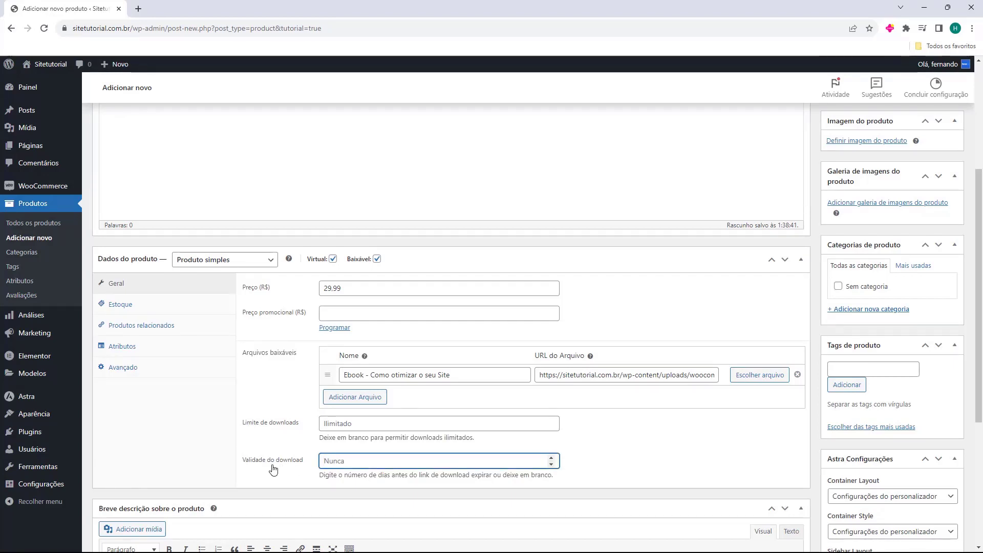
click(295, 477)
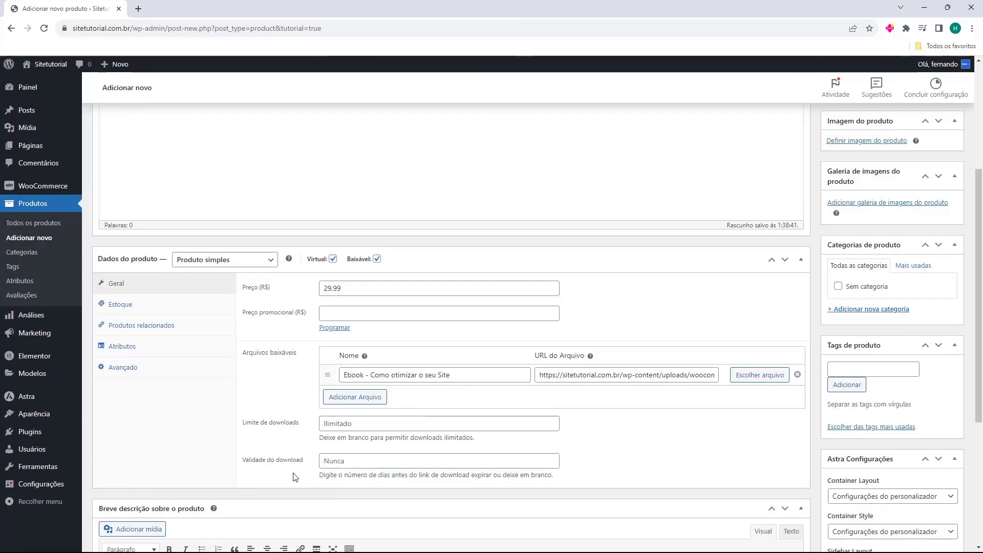
scroll(295, 478, up, 3)
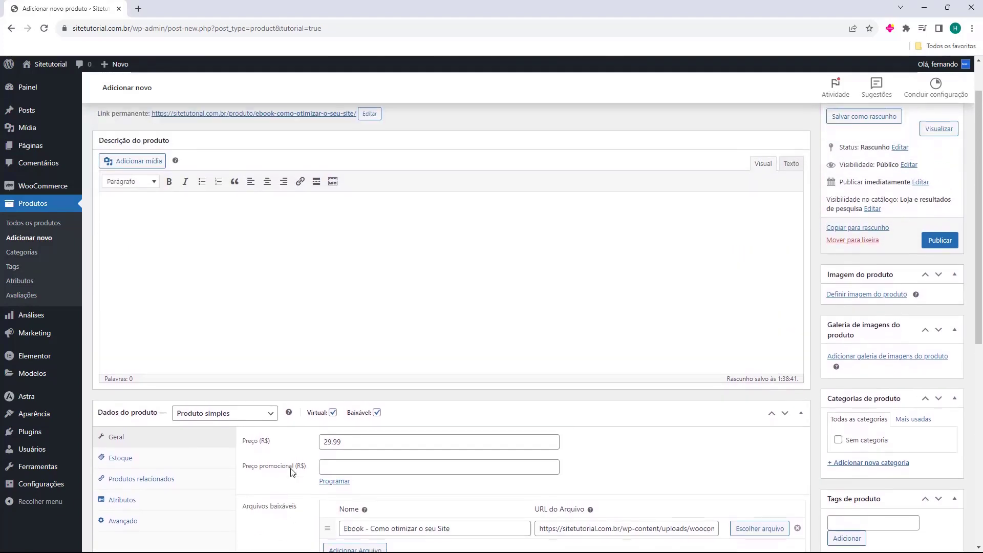
scroll(291, 472, up, 1)
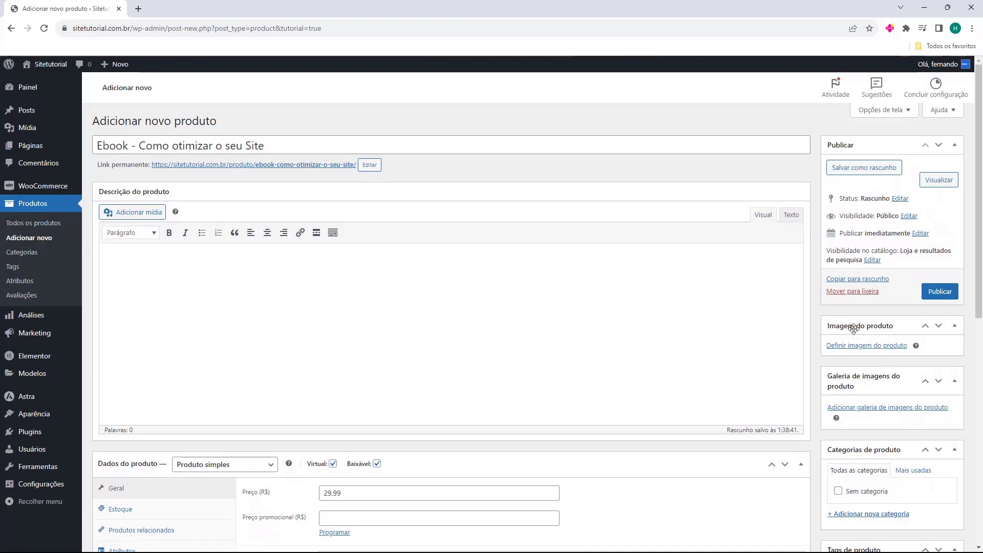
click(852, 346)
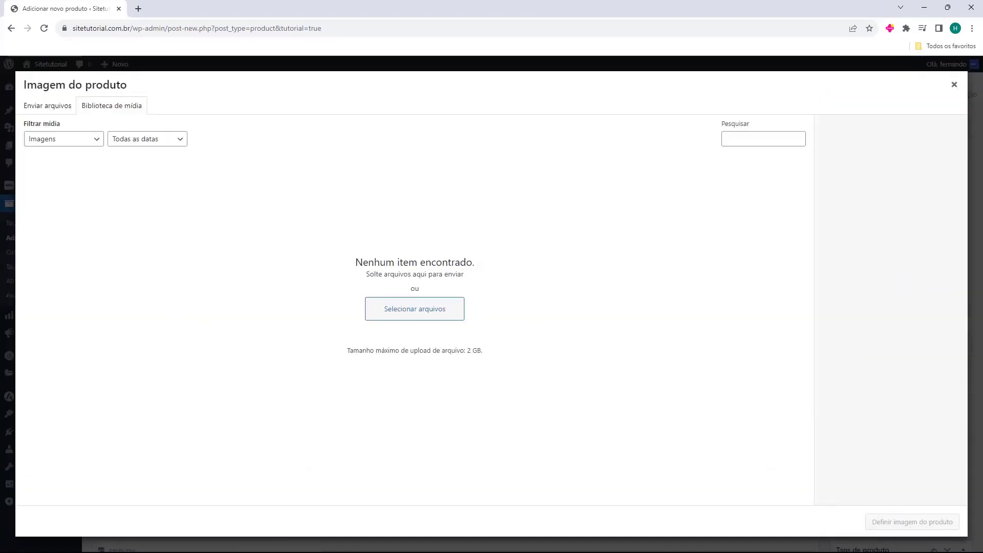
drag(1, 300, 309, 268)
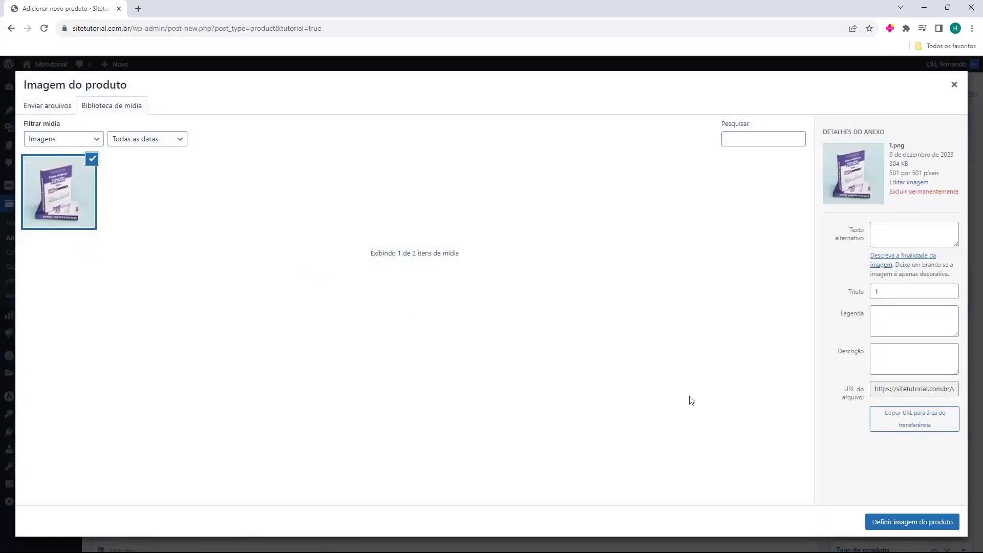
click(894, 527)
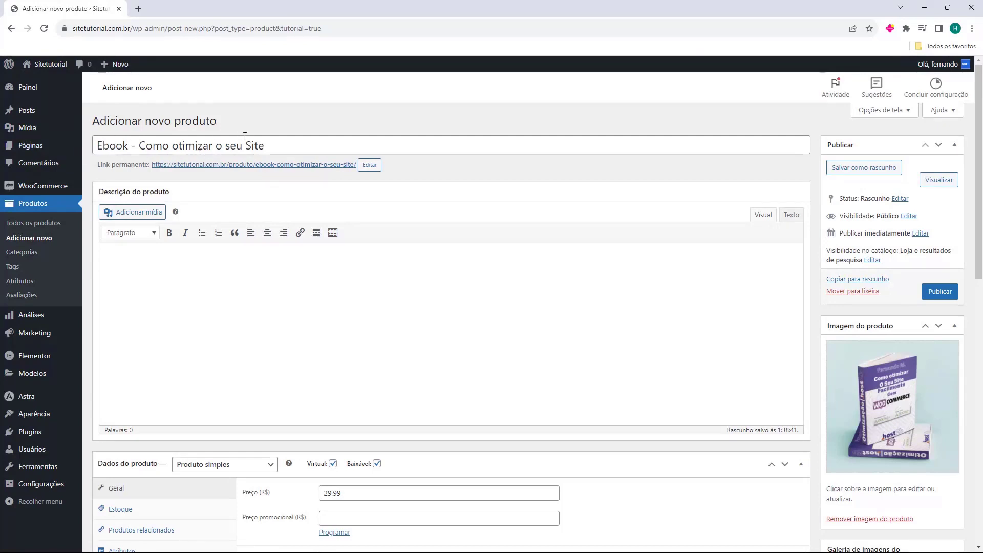
scroll(274, 131, down, 4)
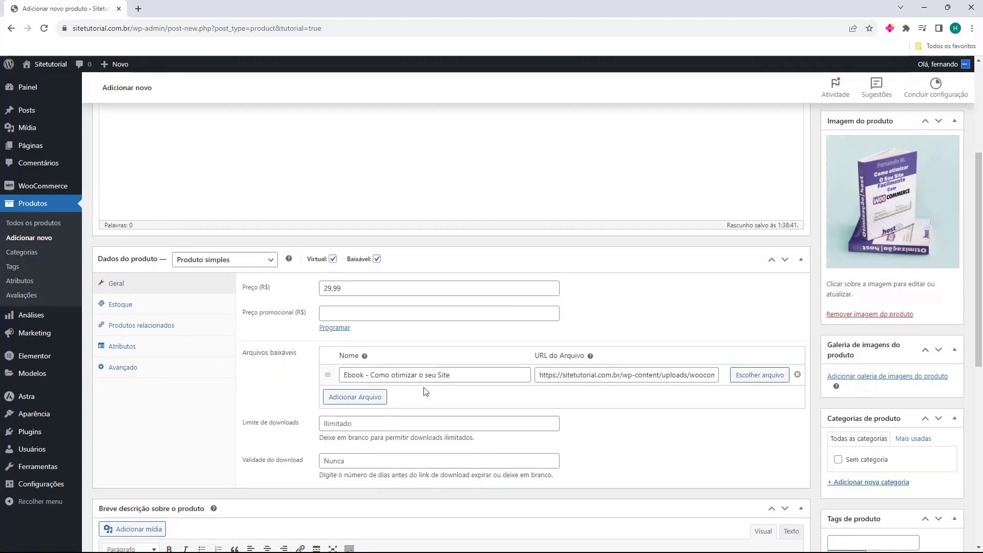
scroll(508, 380, down, 4)
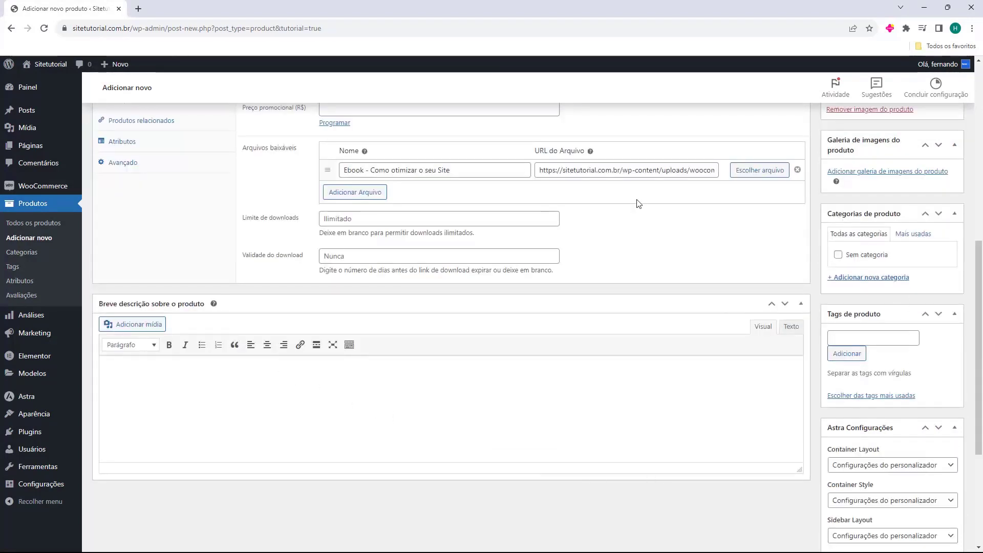
scroll(509, 405, up, 4)
scroll(513, 171, up, 4)
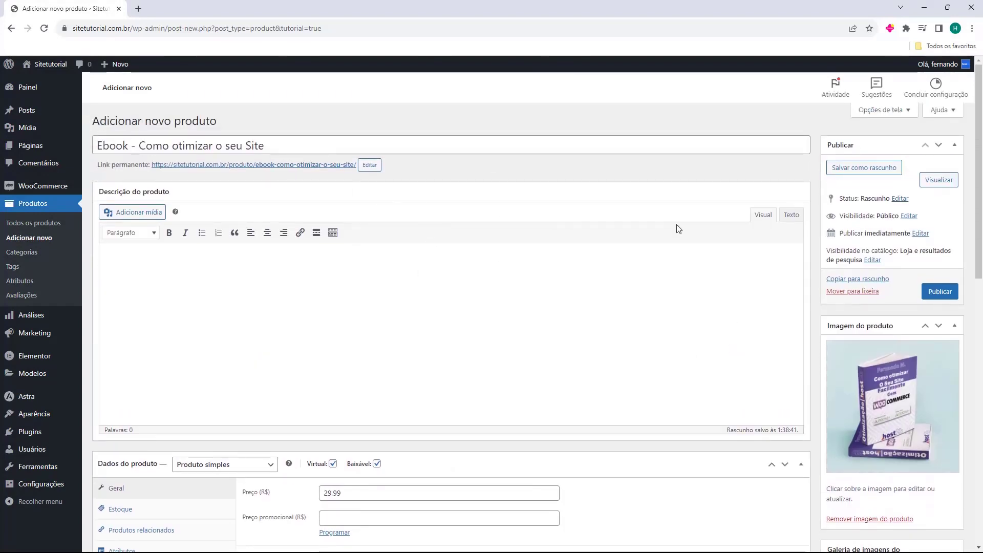
- Publish the ebook product and open its live page in a new tab
click(939, 292)
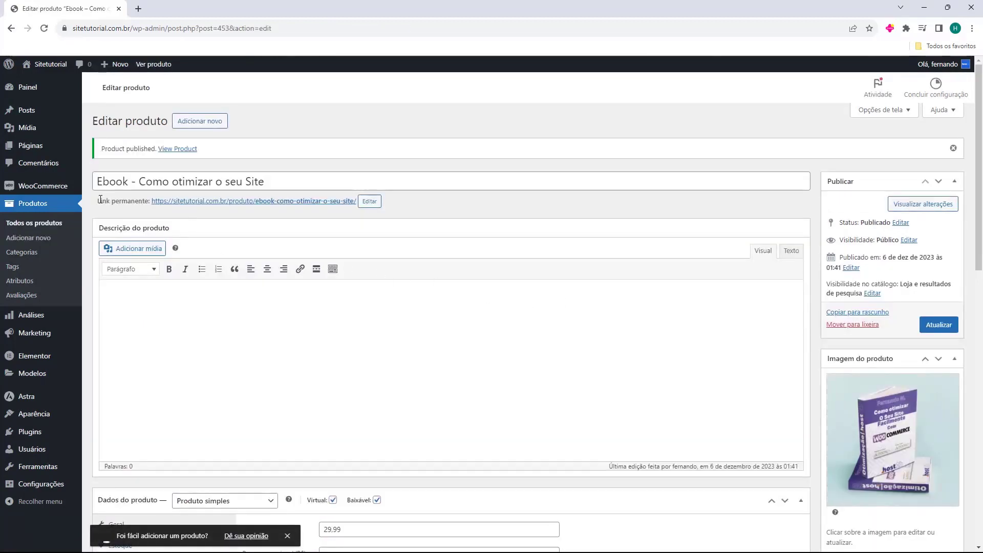
middle_click(187, 201)
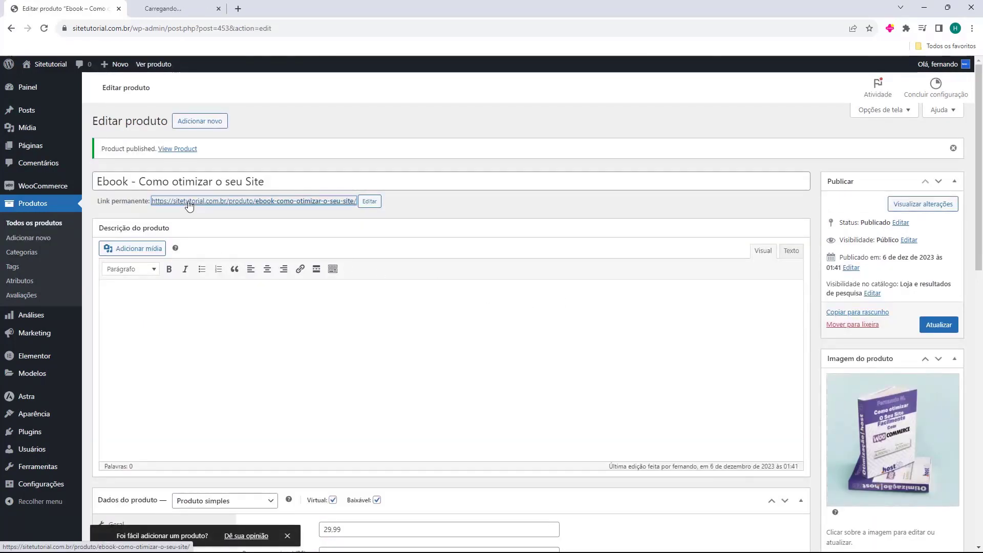
click(184, 8)
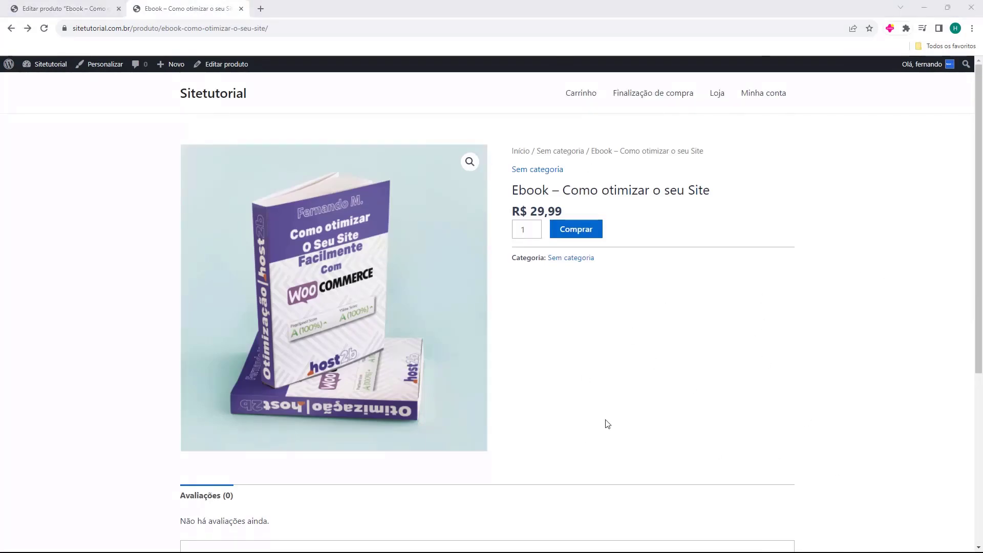
- Highlight the product details and the R$ 29,99 price on the live product page
drag(578, 190, 233, 495)
click(646, 188)
drag(514, 212, 578, 213)
click(581, 213)
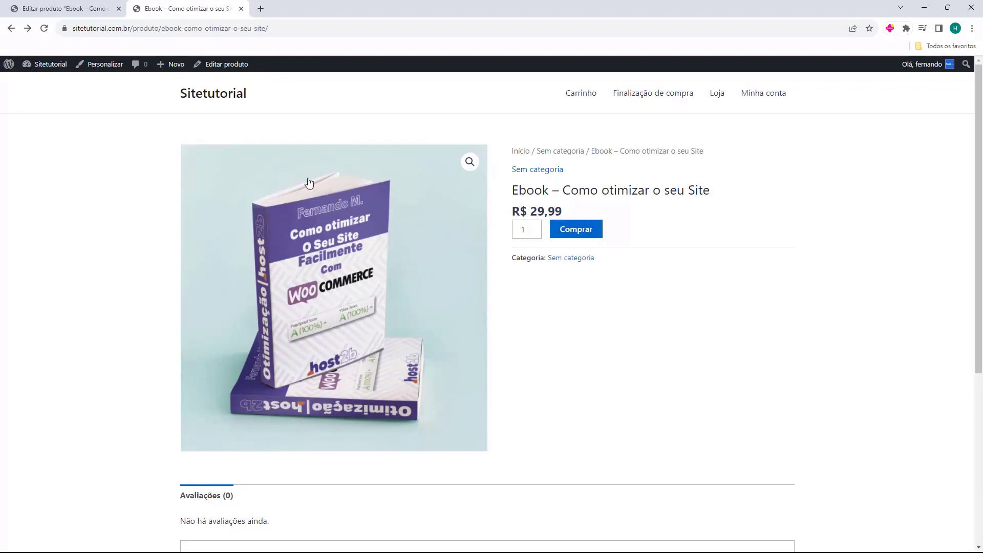
scroll(452, 341, down, 5)
scroll(538, 373, up, 5)
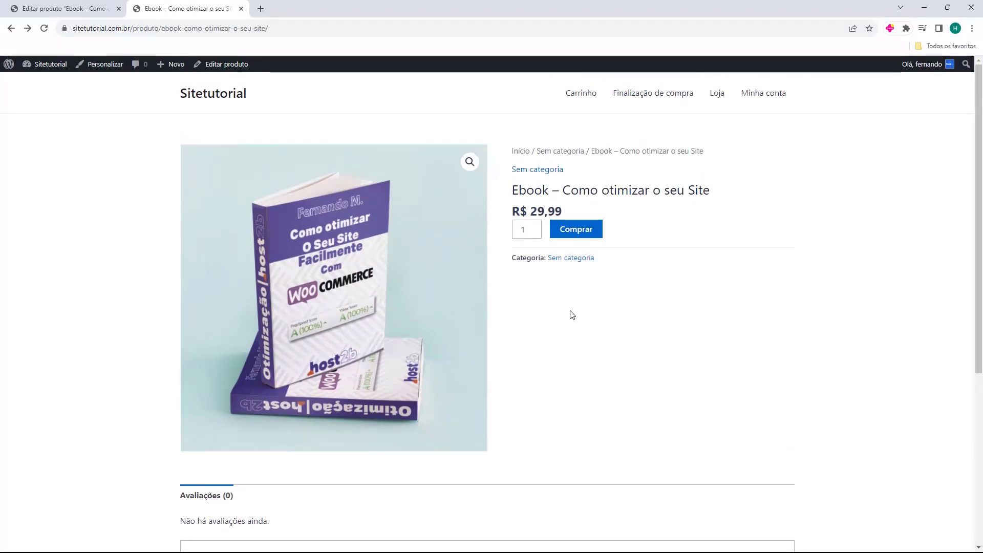
- Add the ebook to the cart and proceed through the cart to the Mercado Pago checkout
click(576, 235)
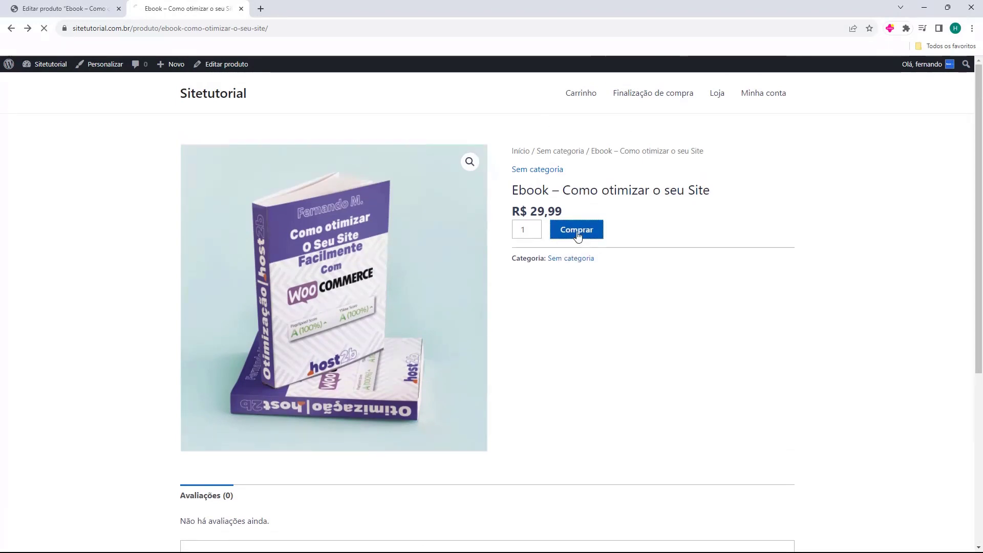
drag(231, 161, 339, 162)
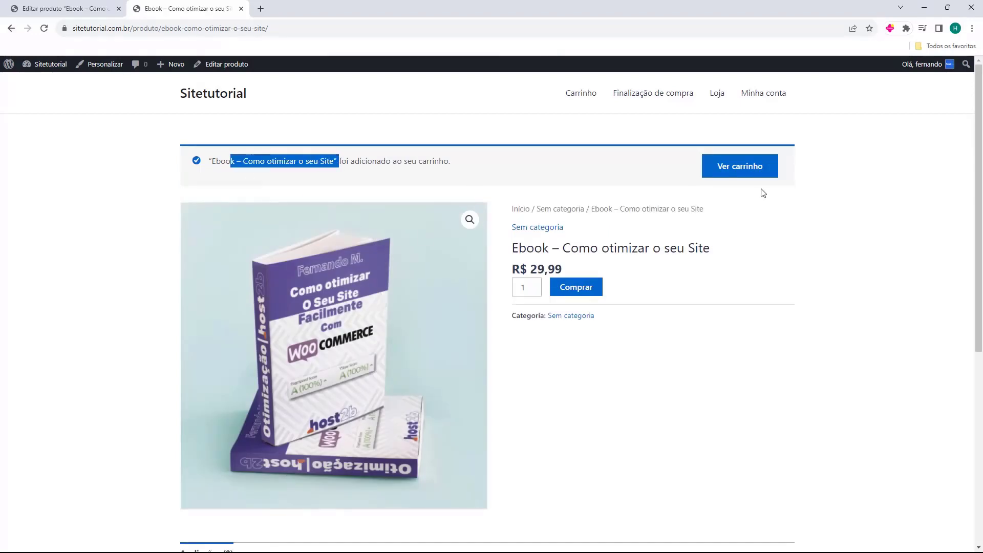
click(749, 178)
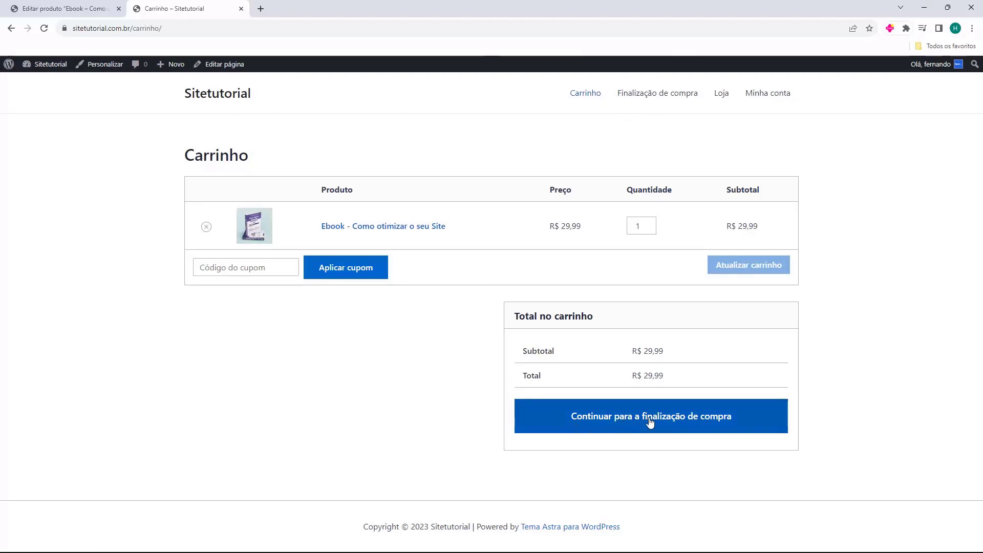
click(671, 427)
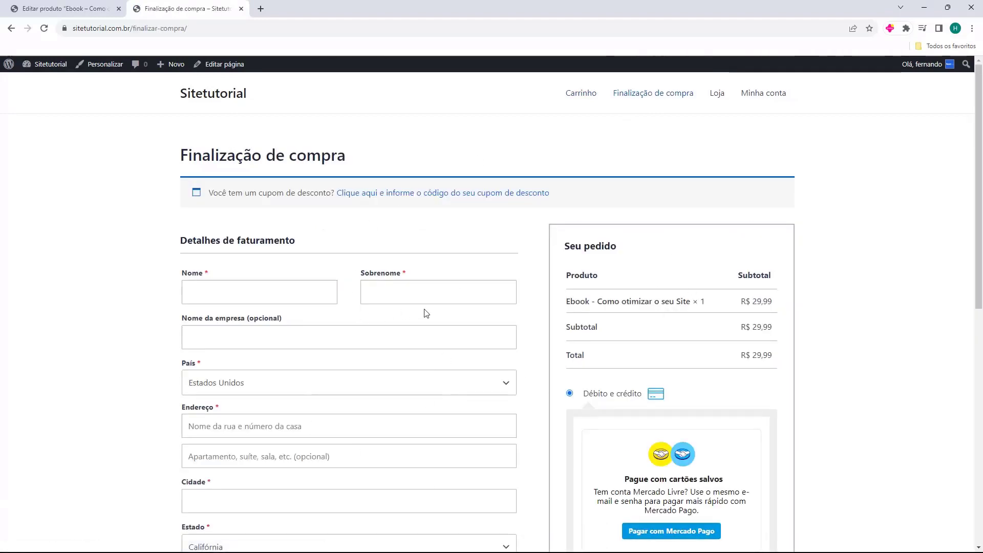
scroll(427, 313, down, 9)
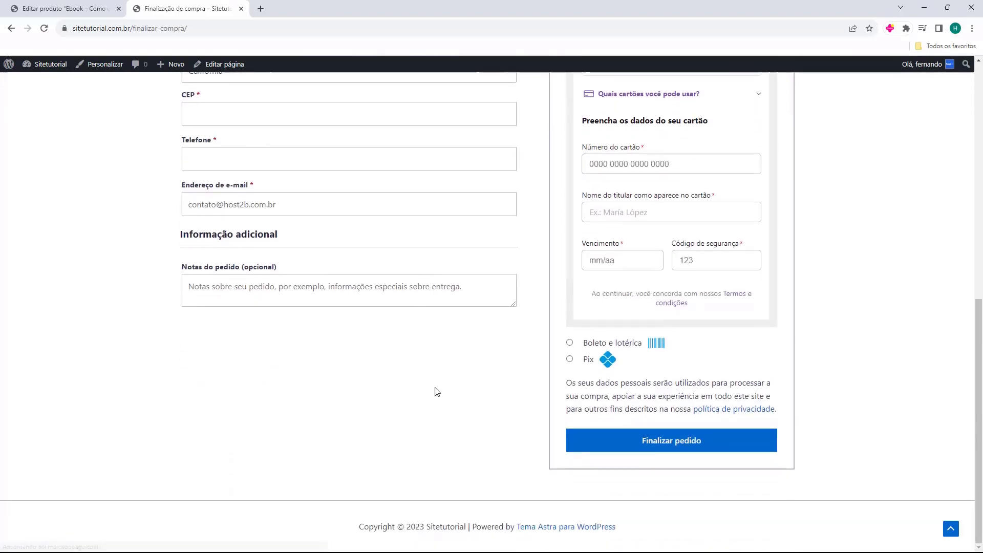
scroll(574, 345, up, 9)
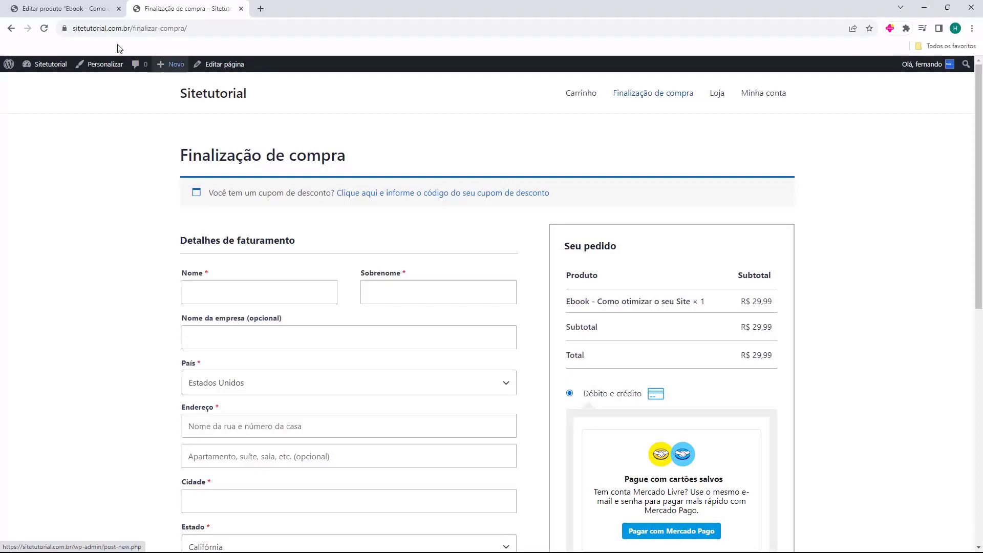
- Close the store tab and return to the admin Painel dashboard
key(ctrl+Tab)
middle_click(177, 15)
click(39, 90)
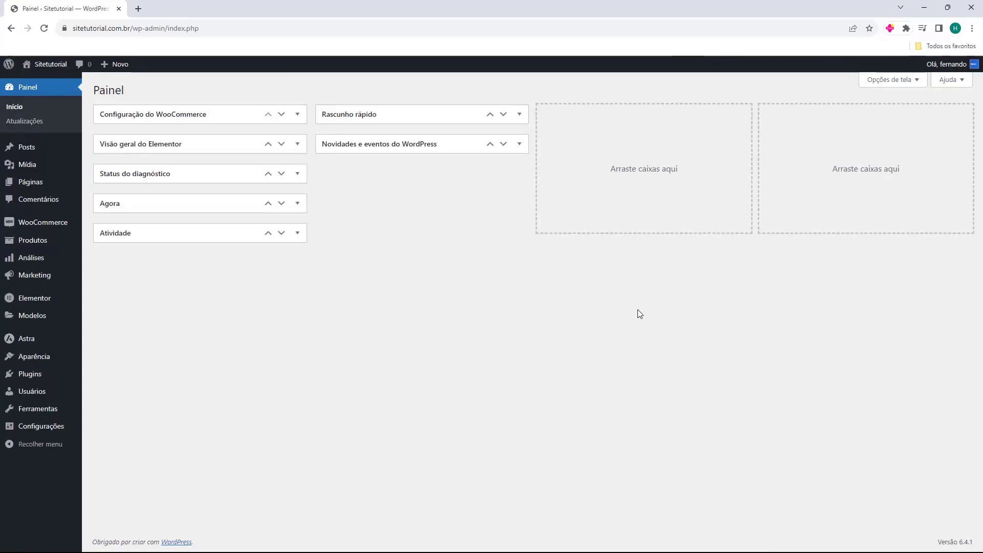
- Search new plugins for 'direct', then install and activate Direct Checkout for WooCommerce
mouse_move(26, 381)
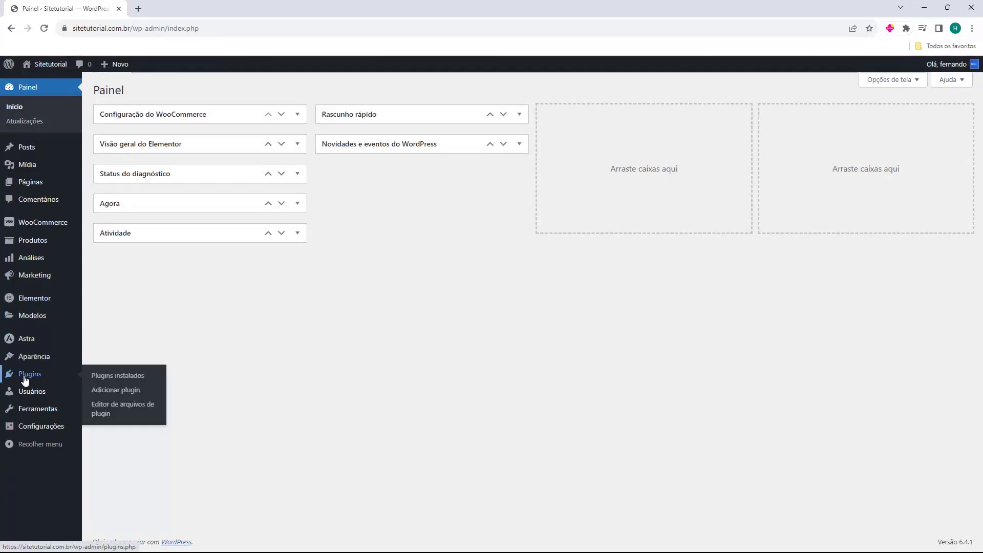
click(30, 380)
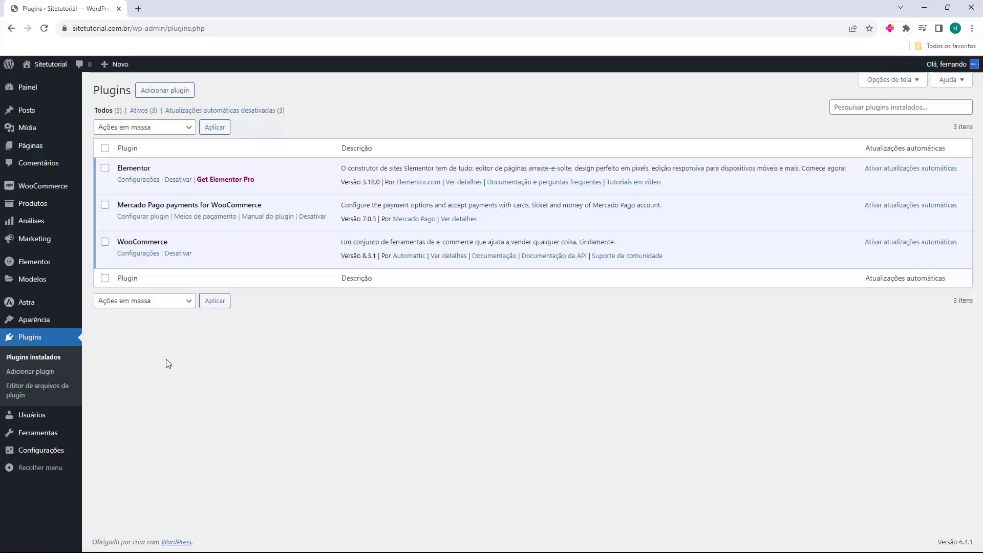
click(174, 93)
click(826, 122)
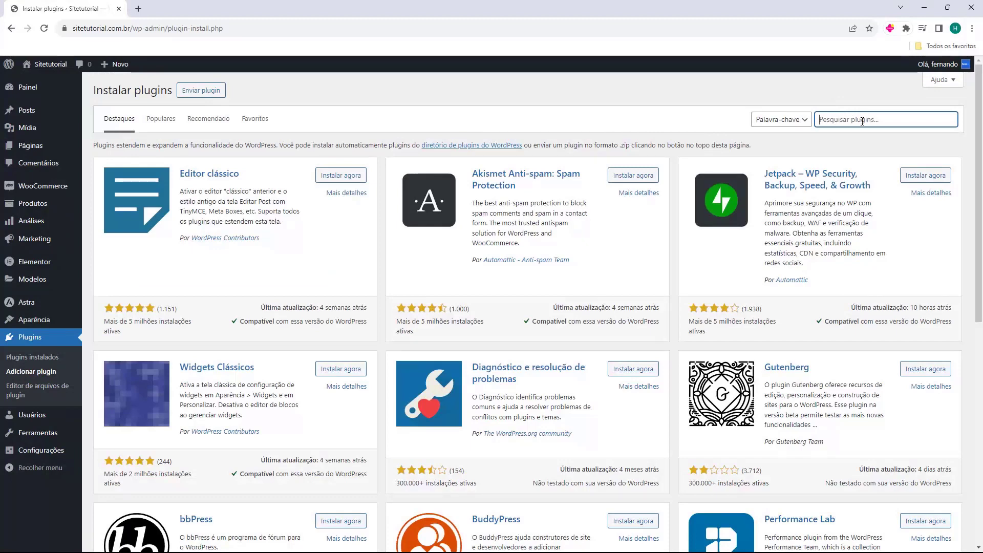
text(direct)
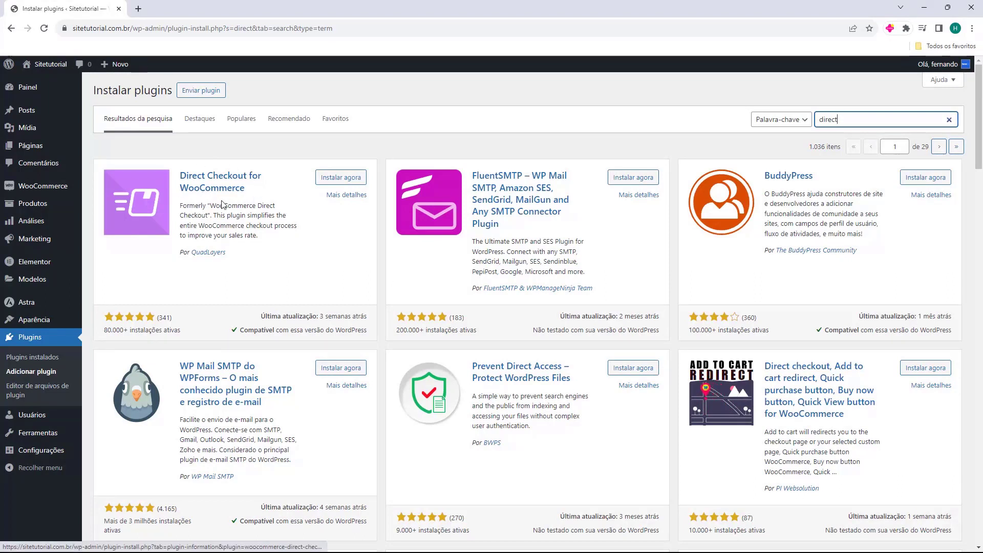
click(330, 179)
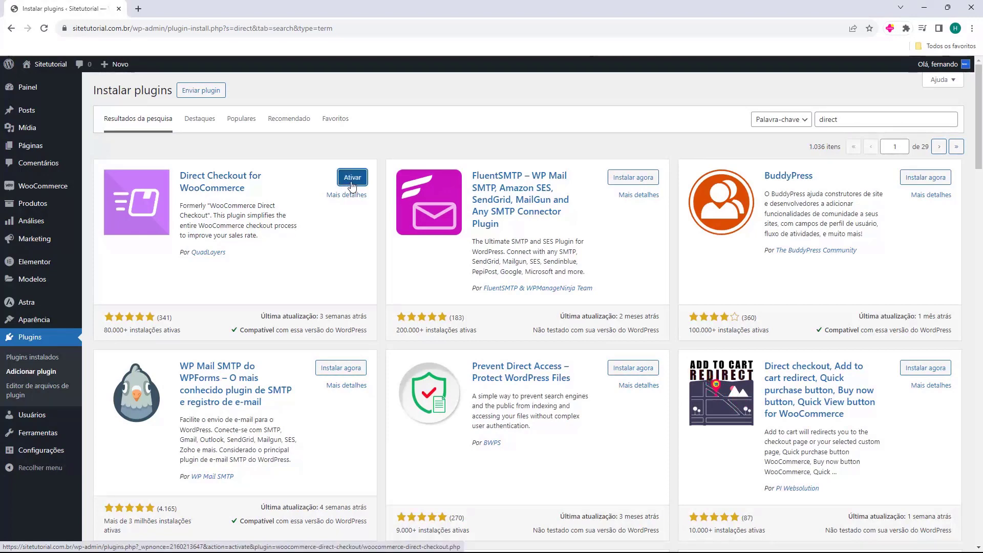
click(353, 185)
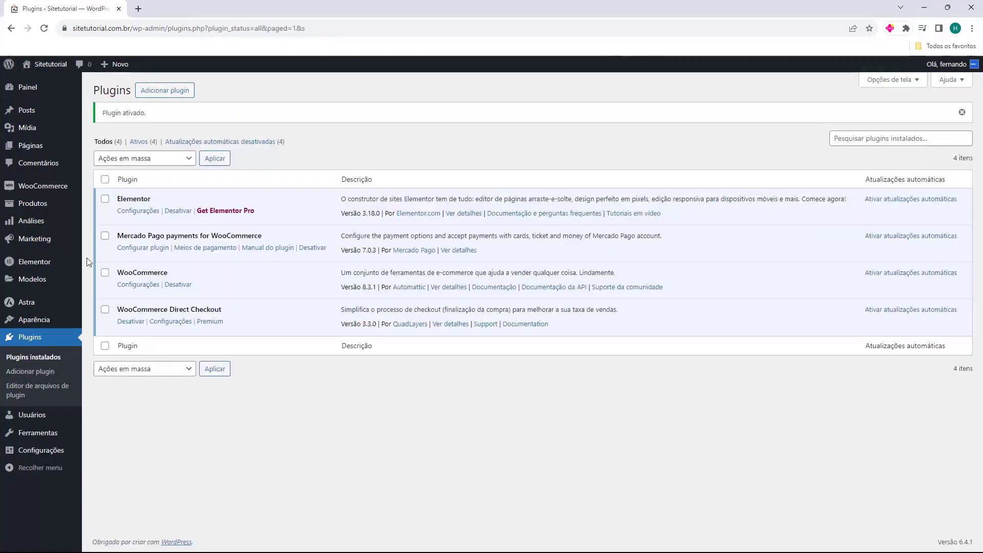
- Highlight the newly activated plugin's name and open WooCommerce's Finalização direta settings
drag(131, 309, 204, 309)
click(204, 307)
mouse_move(39, 193)
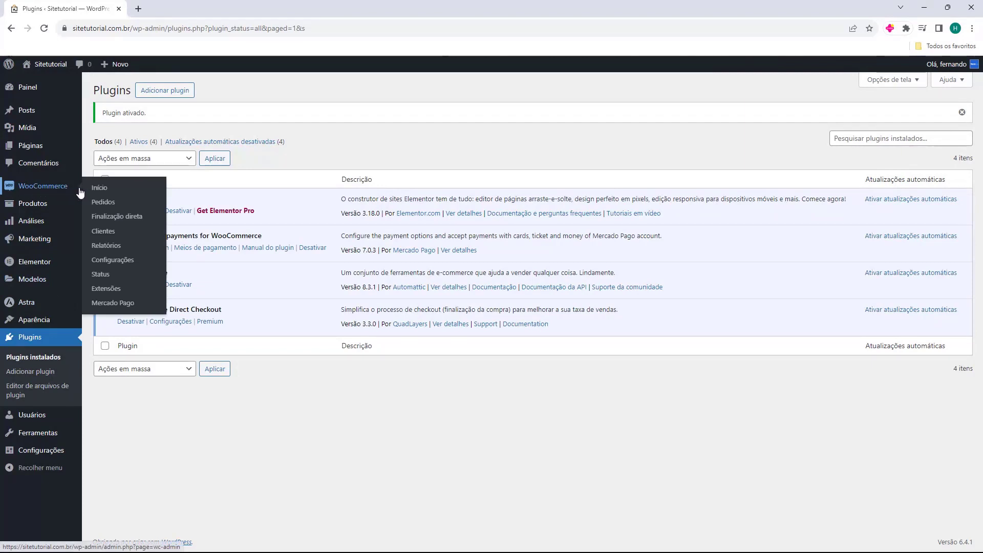
click(112, 221)
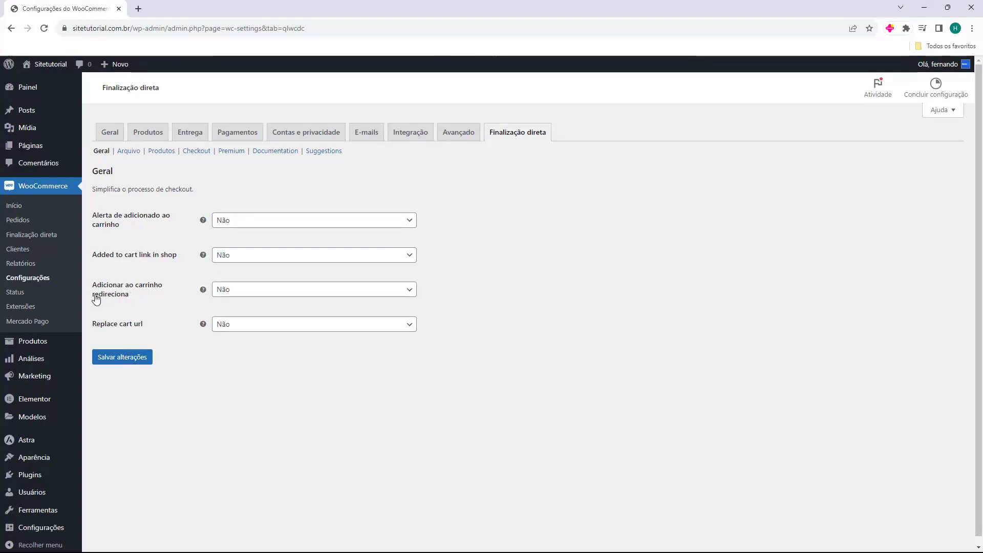
- Set Adicionar ao carrinho redireciona to Sim with destination Checkout, save, and open Produtos
click(228, 291)
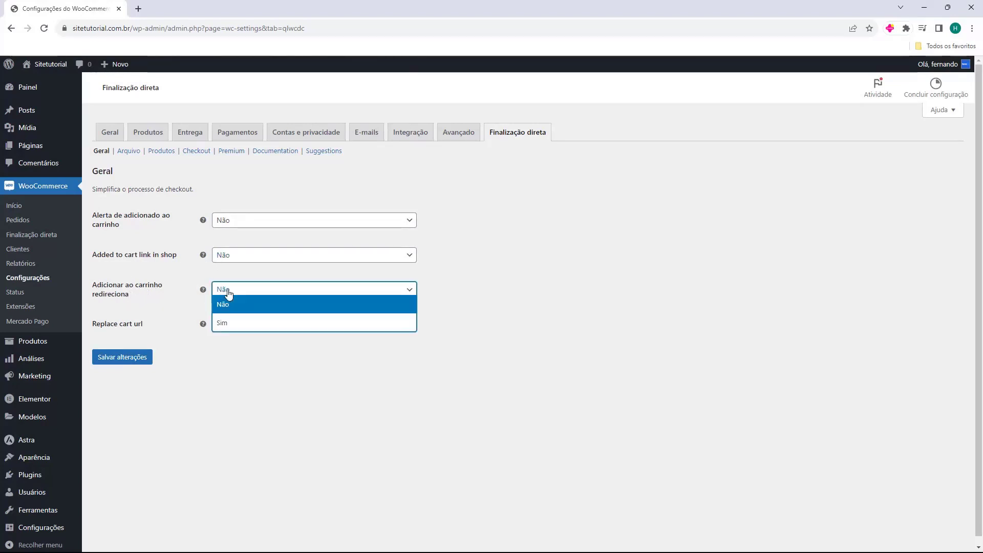
click(227, 323)
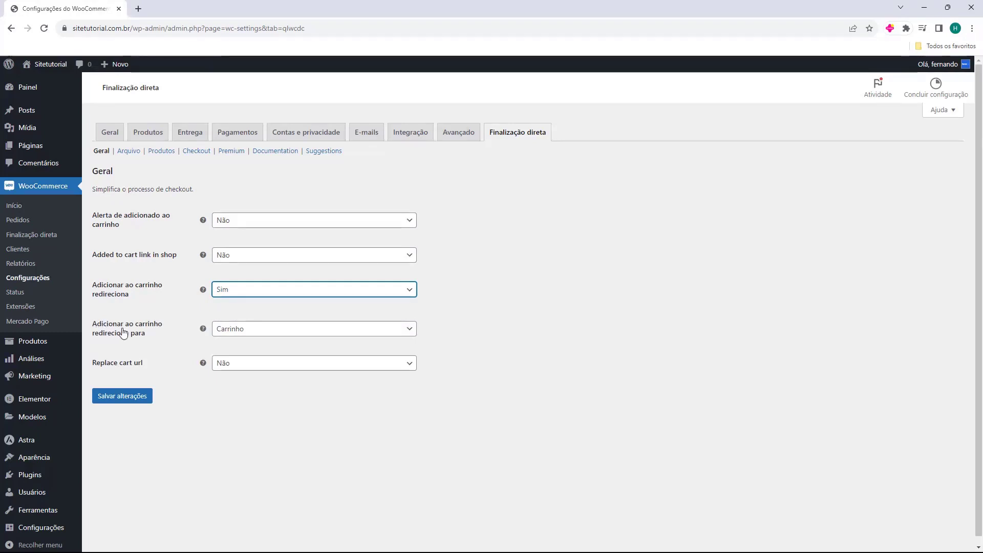
click(233, 335)
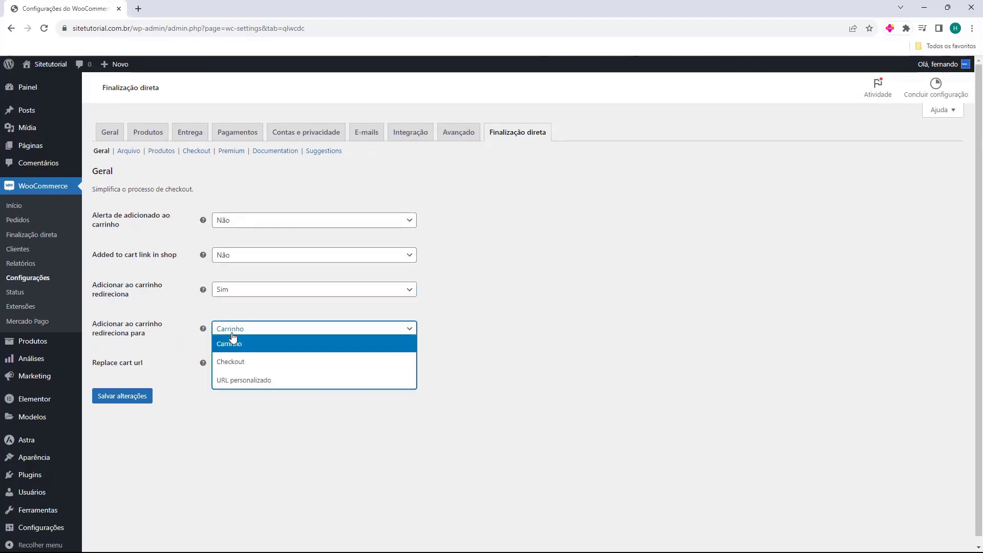
click(237, 361)
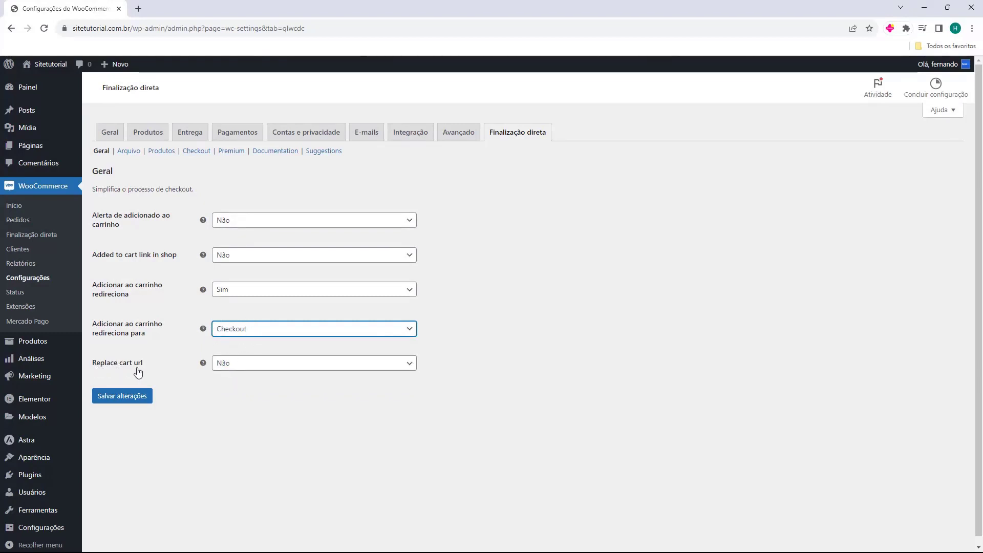
click(226, 380)
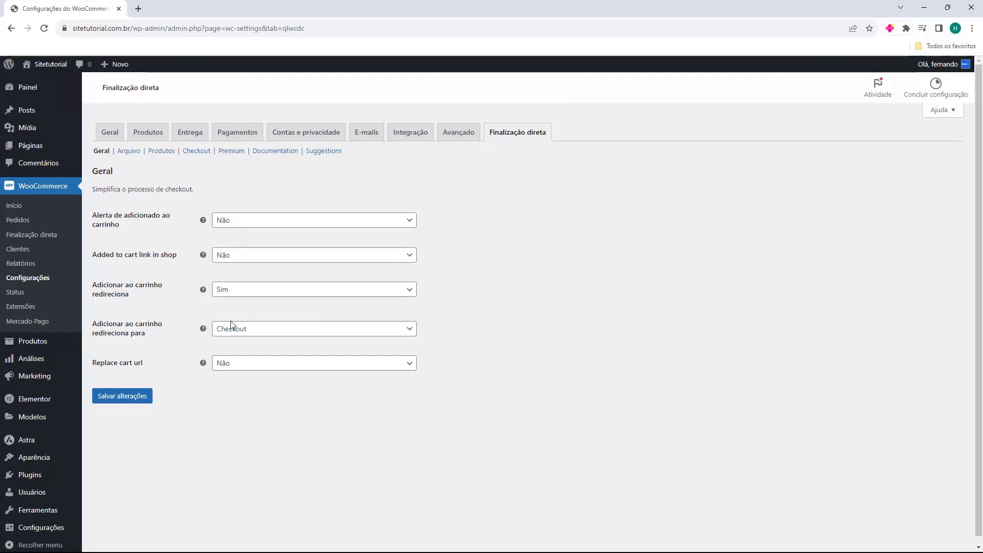
click(118, 402)
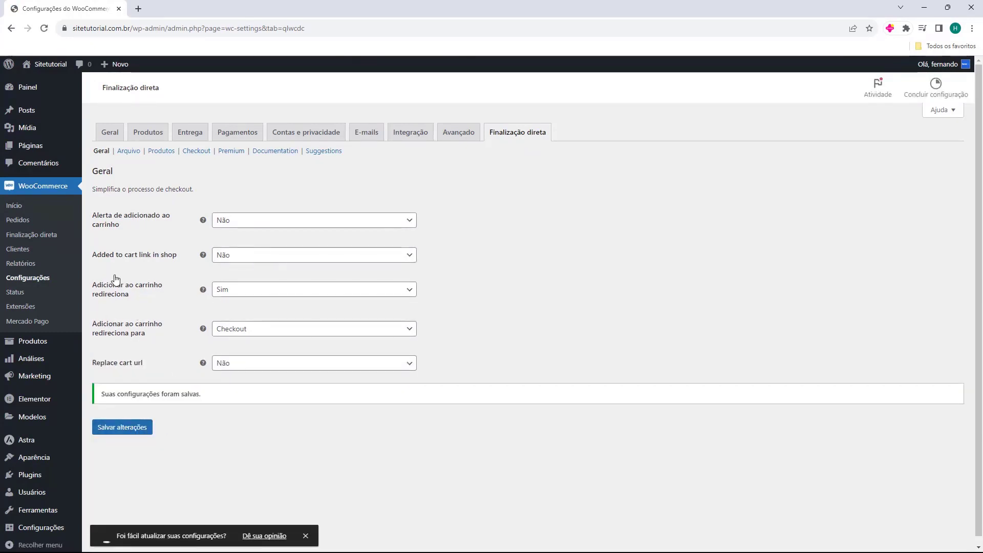
click(38, 346)
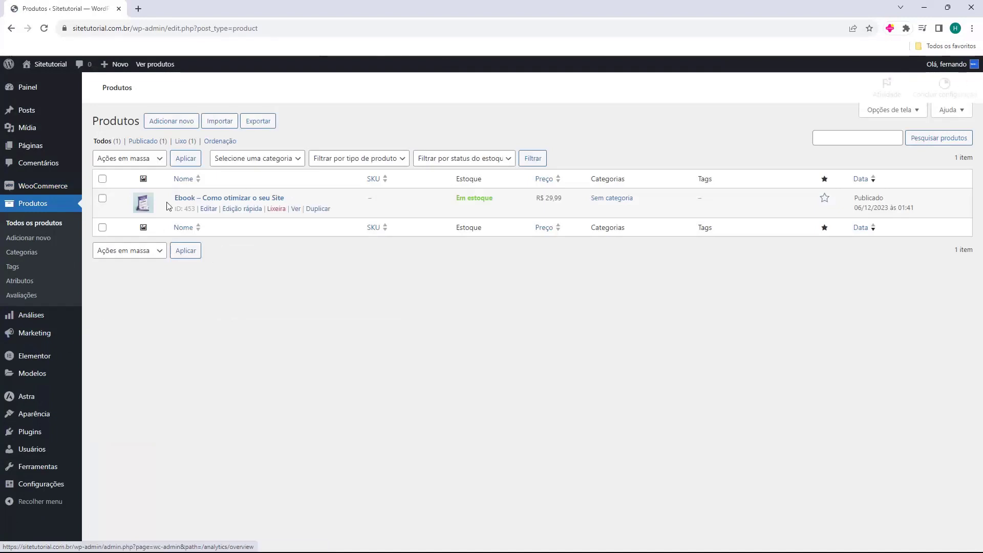
- Buy the ebook from its store page and confirm it lands on checkout with the added-to-cart notice
click(293, 211)
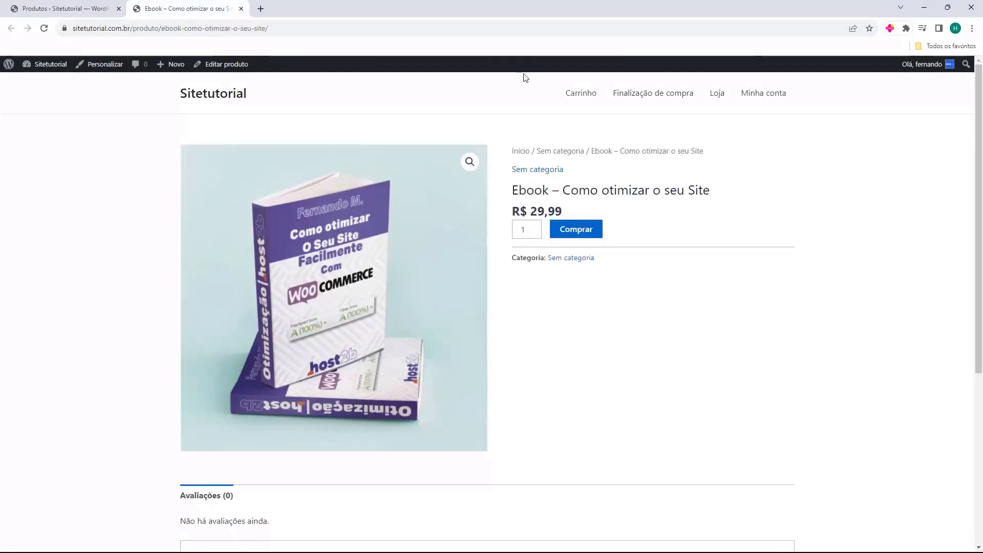
click(577, 231)
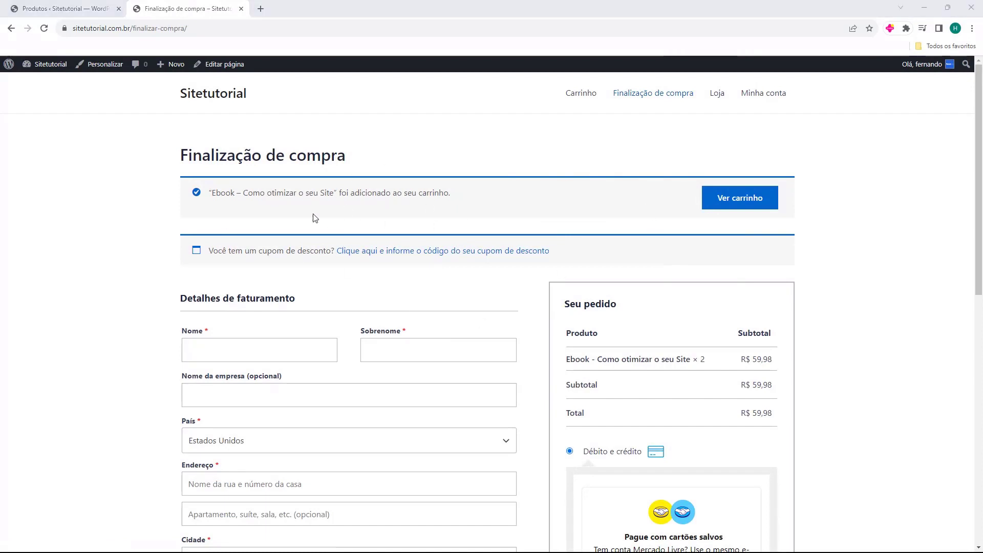
drag(349, 193, 441, 194)
click(382, 191)
drag(381, 193, 348, 194)
click(500, 209)
click(445, 196)
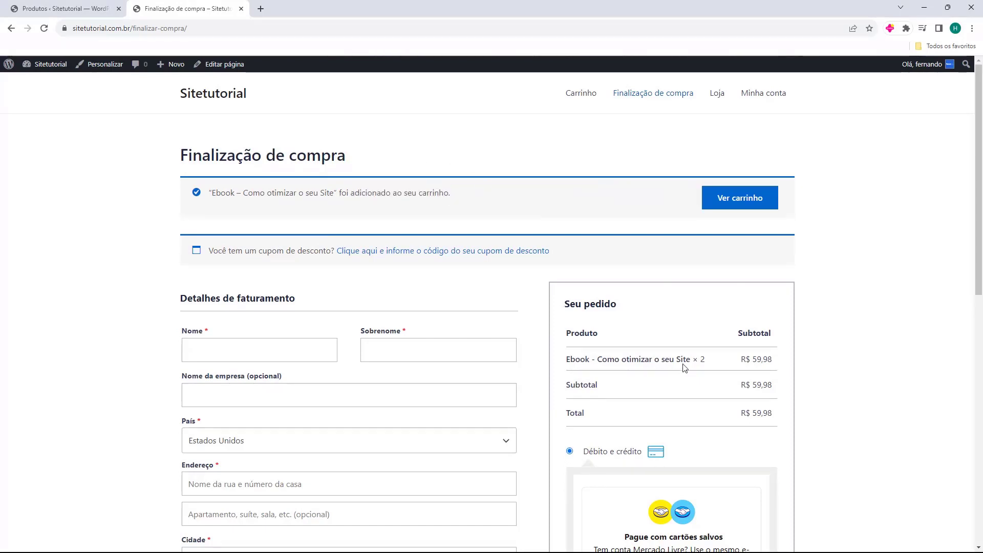
- Check the order summary shows Ebook × 2 at R$ 59,98, then return to the admin products list
drag(566, 362, 635, 359)
drag(693, 359, 586, 358)
click(586, 356)
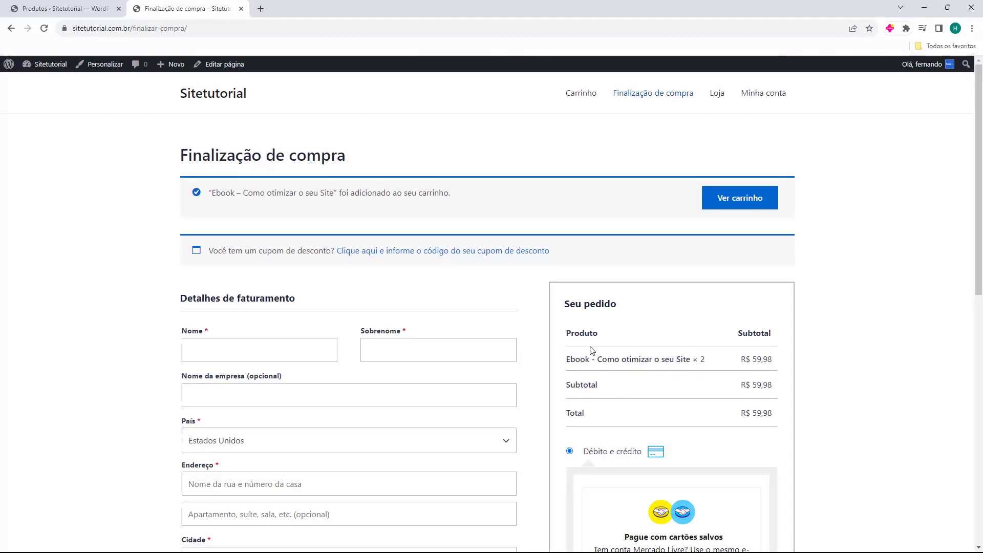
drag(602, 357, 704, 368)
click(704, 368)
double_click(696, 359)
click(729, 360)
drag(740, 360, 778, 362)
double_click(704, 359)
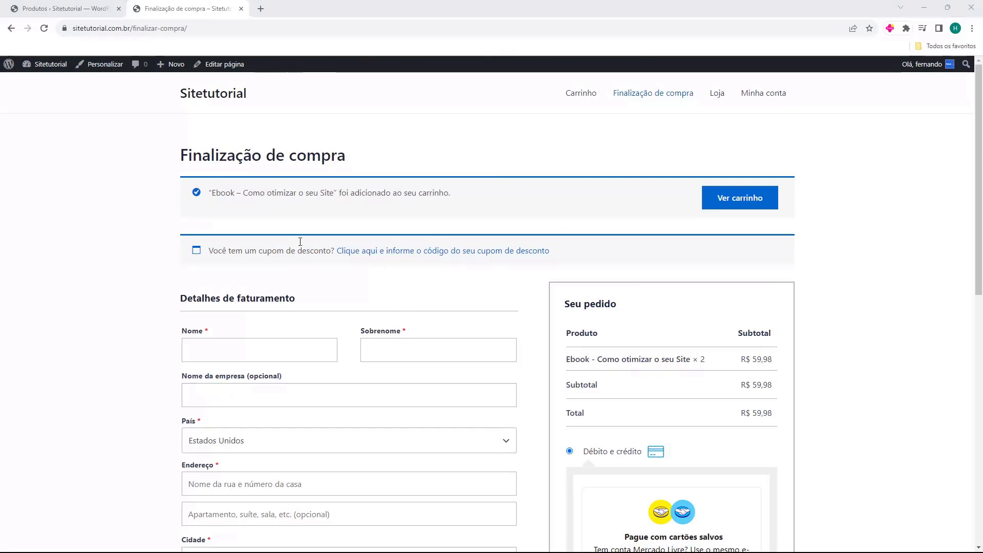
click(45, 10)
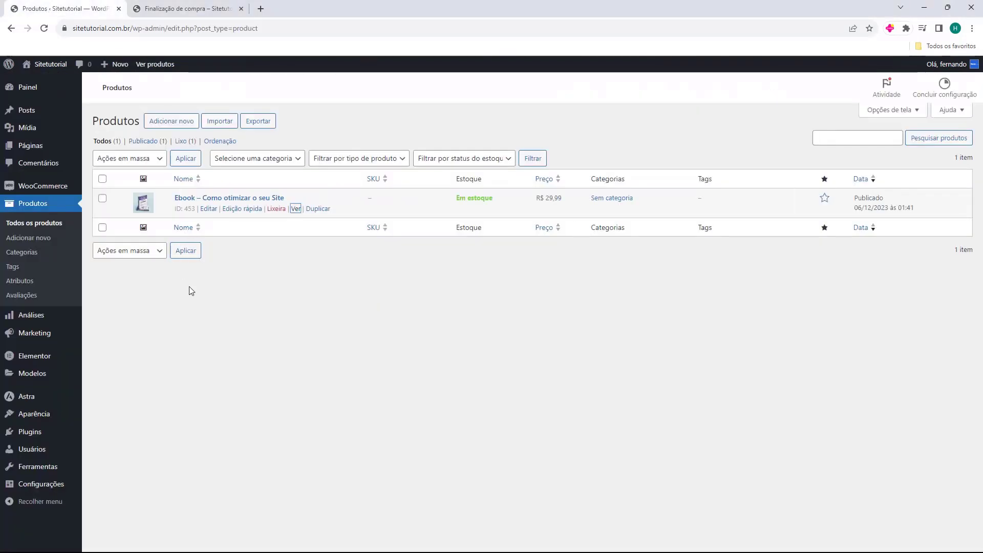
- Find the Ebook's product ID, 453, in the admin products list
mouse_move(179, 204)
drag(171, 202, 296, 200)
click(296, 199)
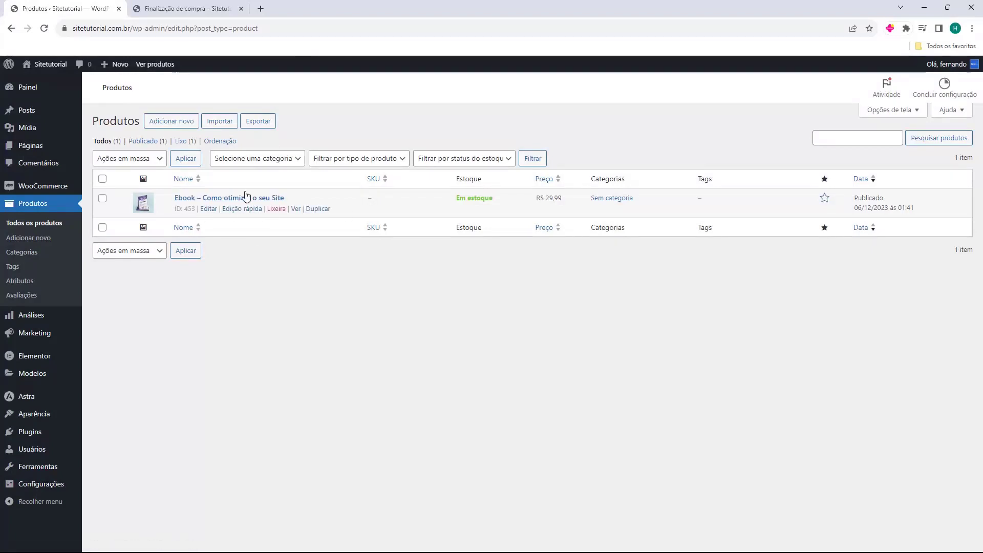
click(177, 210)
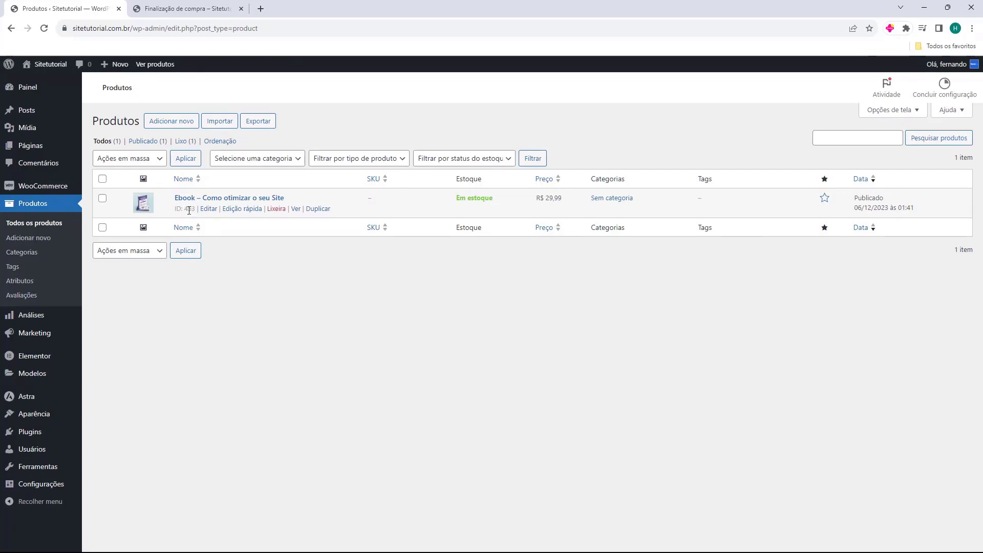
- Load the sitetutorial.com.br home page in the checkout tab
click(172, 10)
click(179, 29)
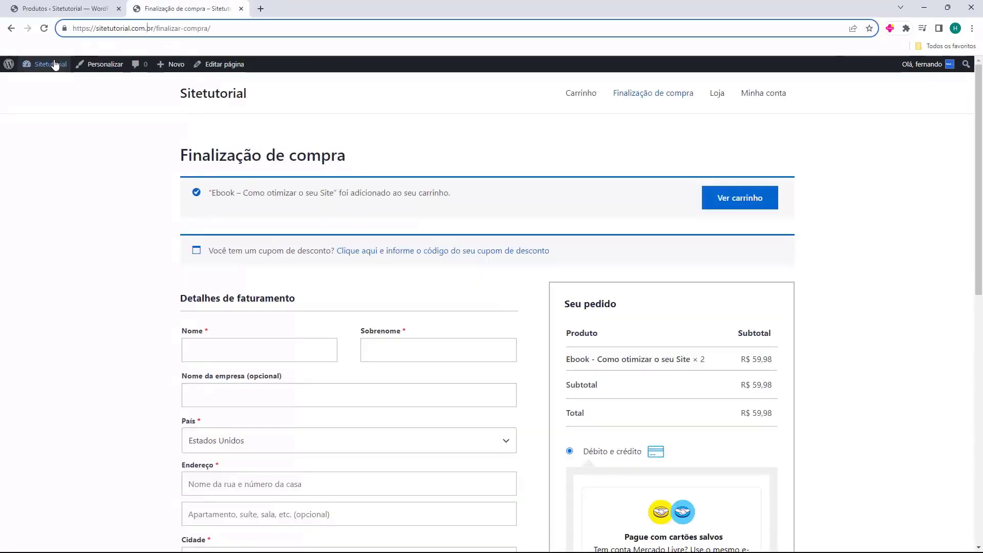
click(213, 94)
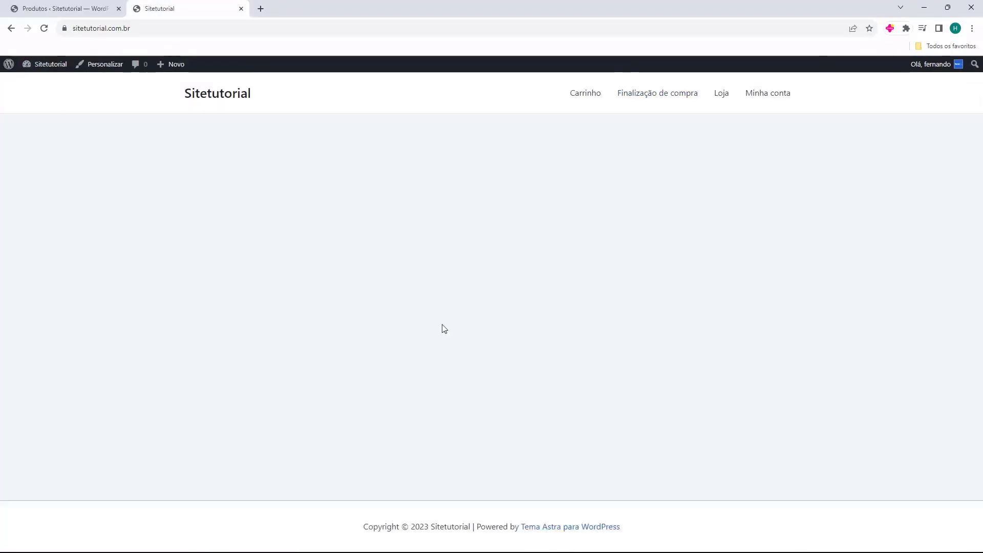
- Append /?add-to-cart=453 to the site address, confirming ID 453 in the admin tab
click(93, 30)
double_click(110, 29)
click(102, 29)
drag(96, 28, 154, 29)
click(167, 31)
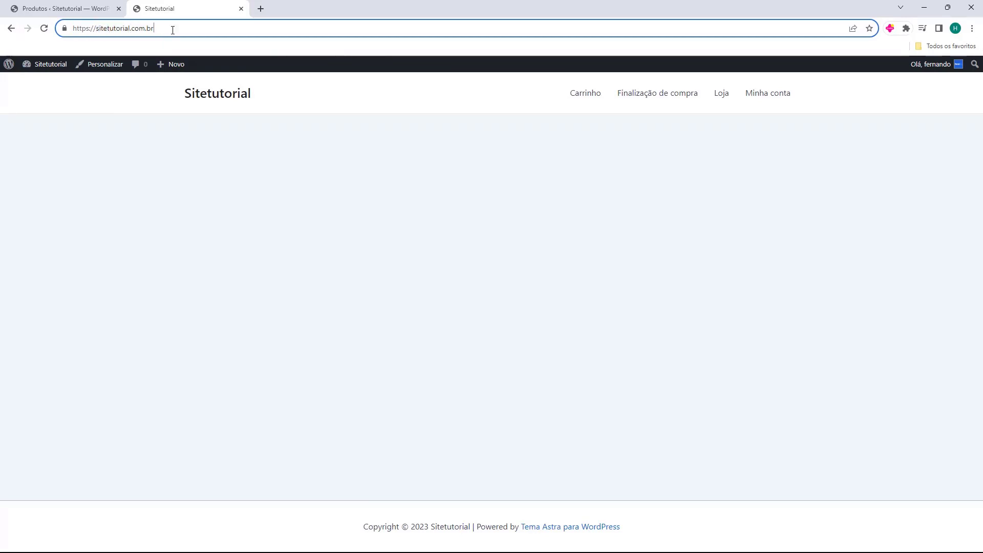
text(/)
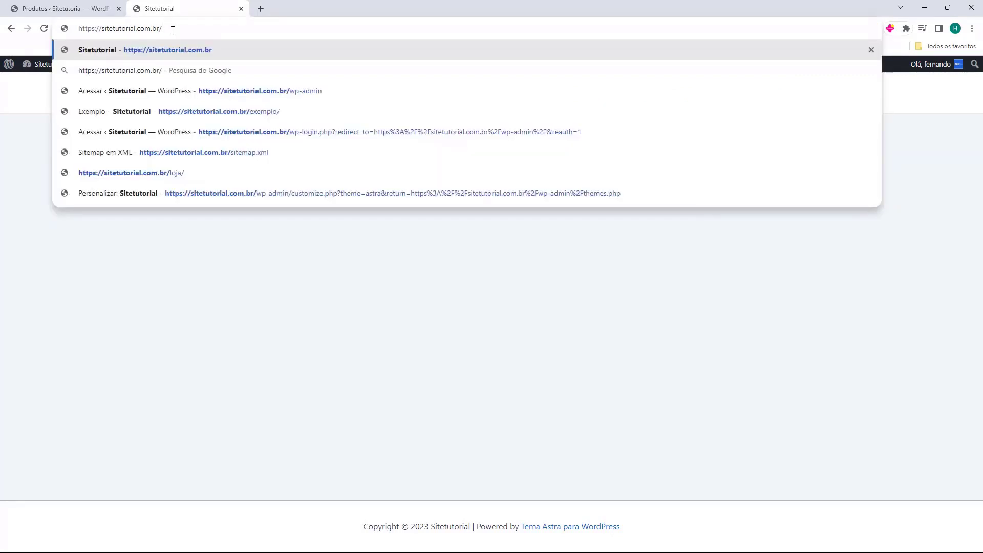
text(?)
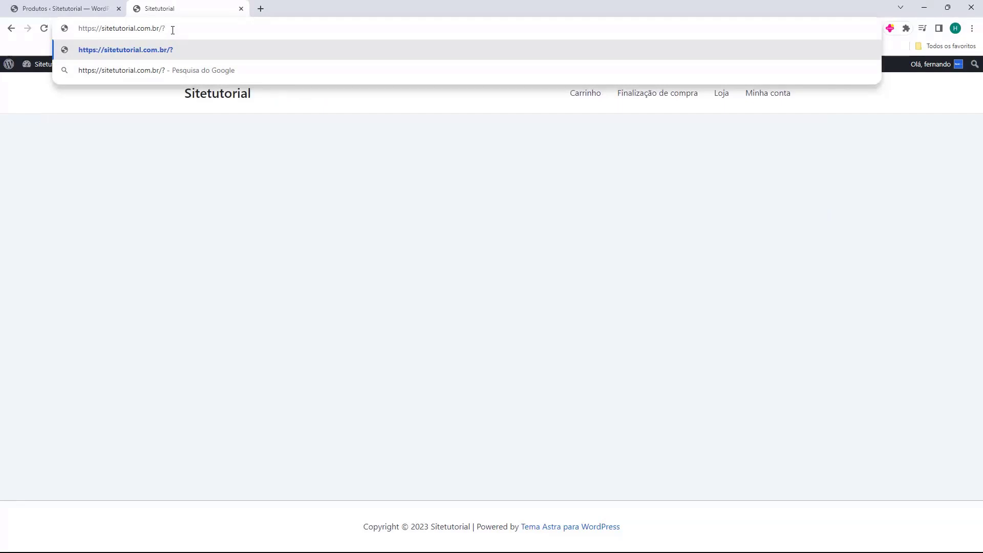
text(add-to-cart)
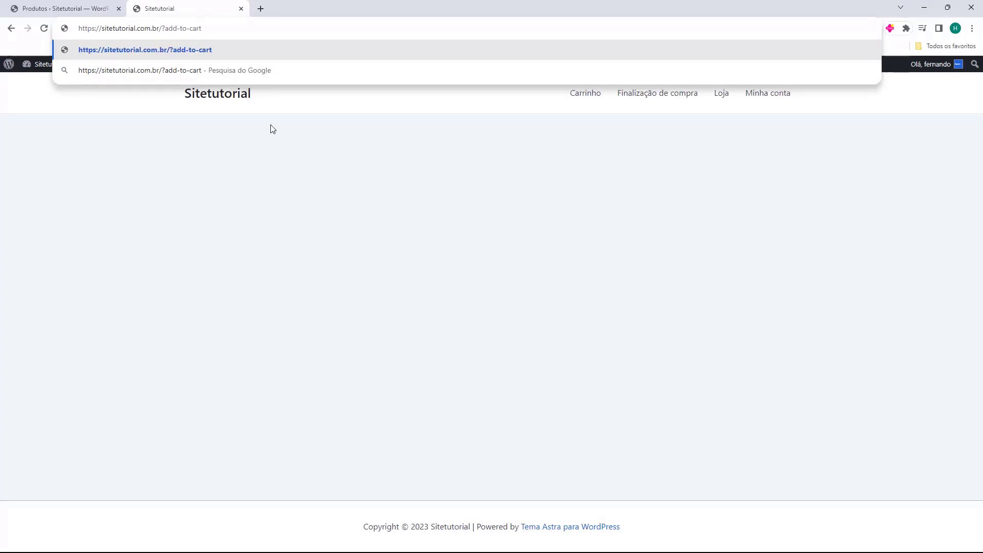
text(=)
key(ctrl+1)
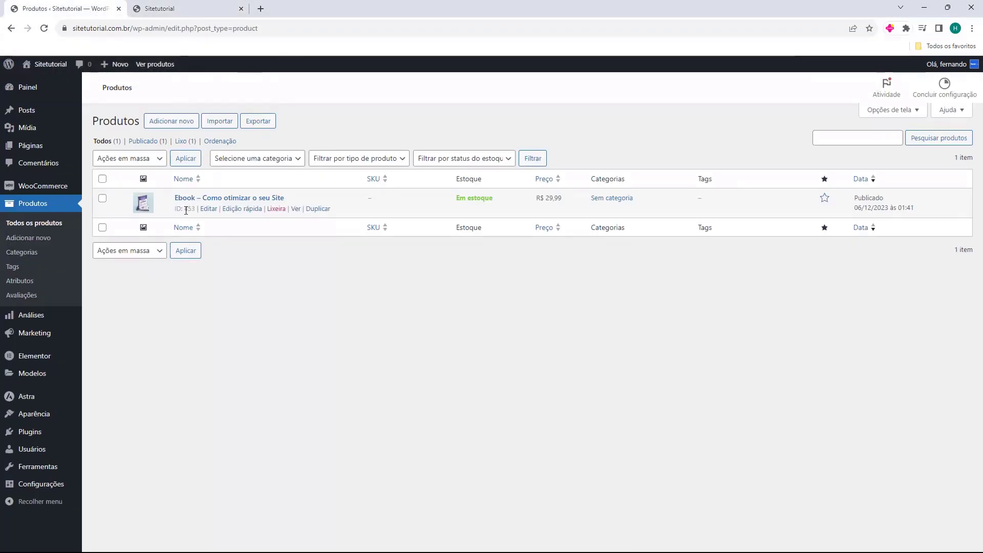
click(174, 9)
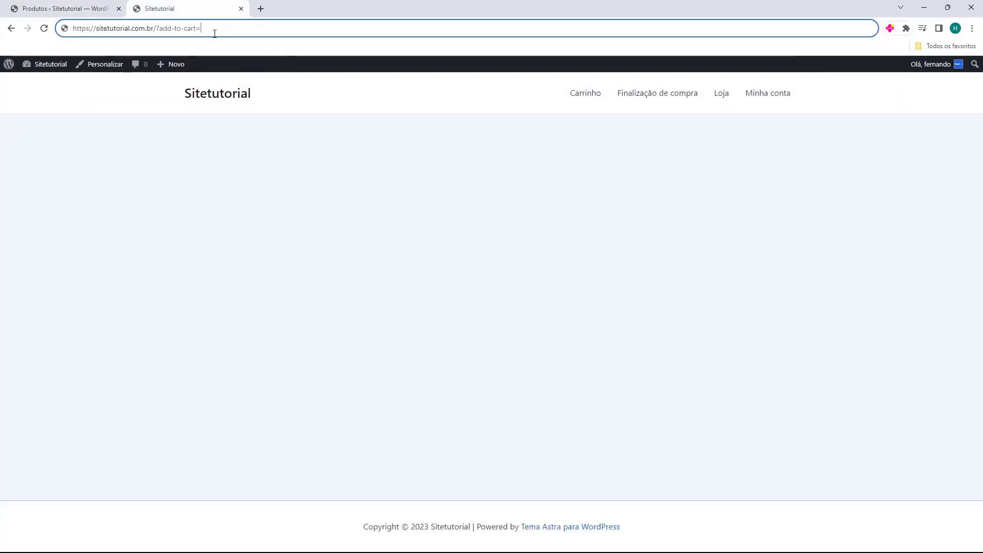
text(453)
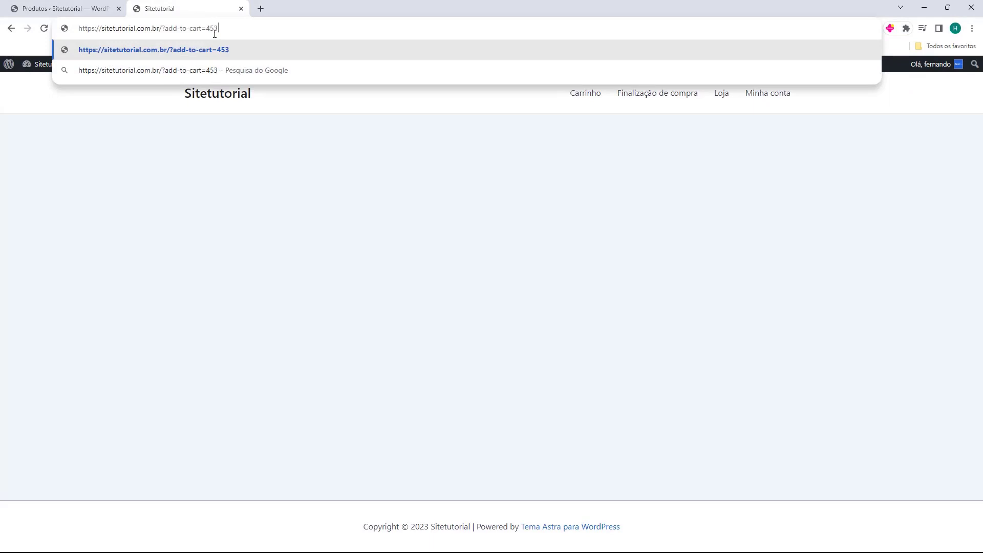
- Load the add-to-cart=453 link, reaching checkout with three Ebooks totalling R$ 89,97
drag(228, 30, 92, 29)
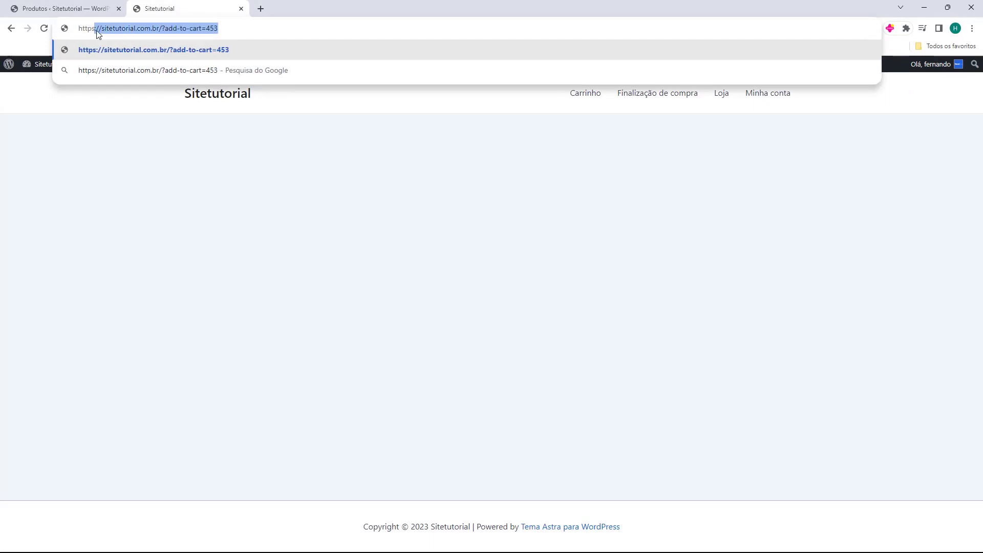
click(104, 27)
shift+click(158, 29)
triple_click(225, 31)
key(Return)
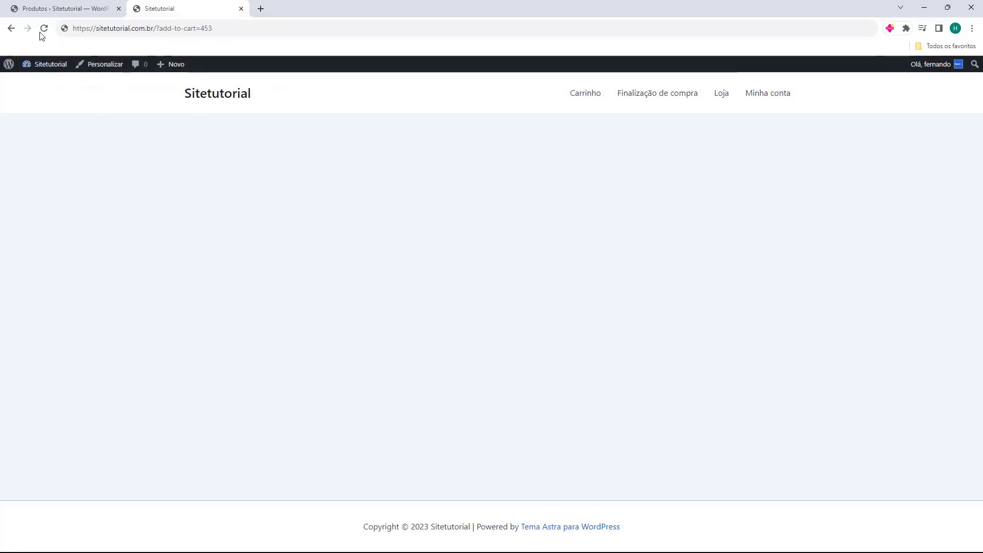
click(149, 29)
text(https://sitetutorial.com.br/?add-to-cart=453)
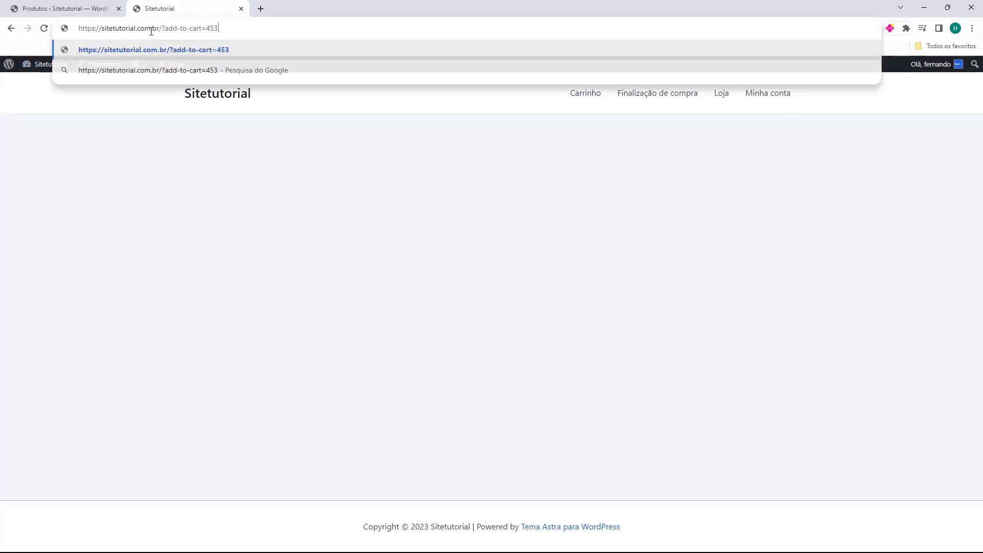
click(164, 51)
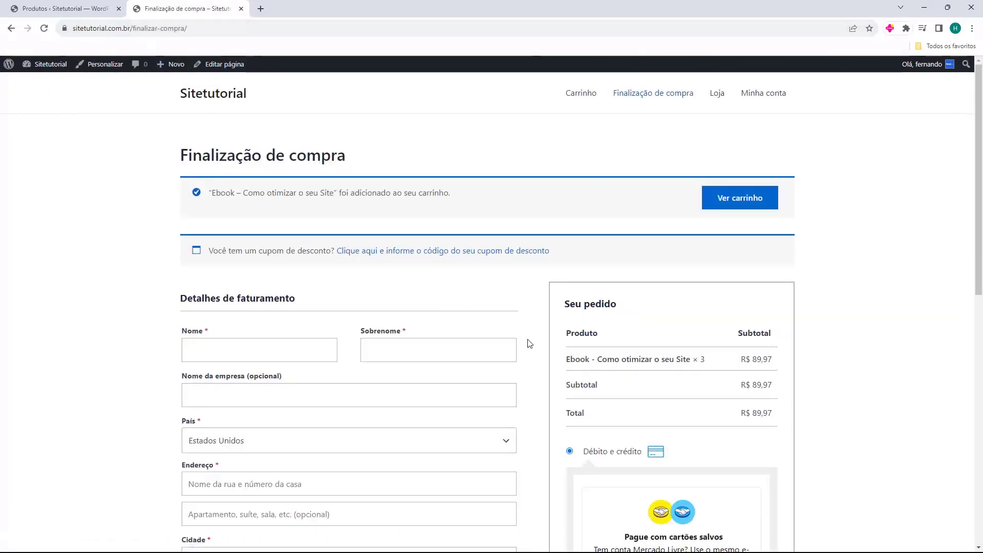
drag(560, 346, 607, 359)
click(705, 362)
drag(696, 361, 704, 366)
click(712, 366)
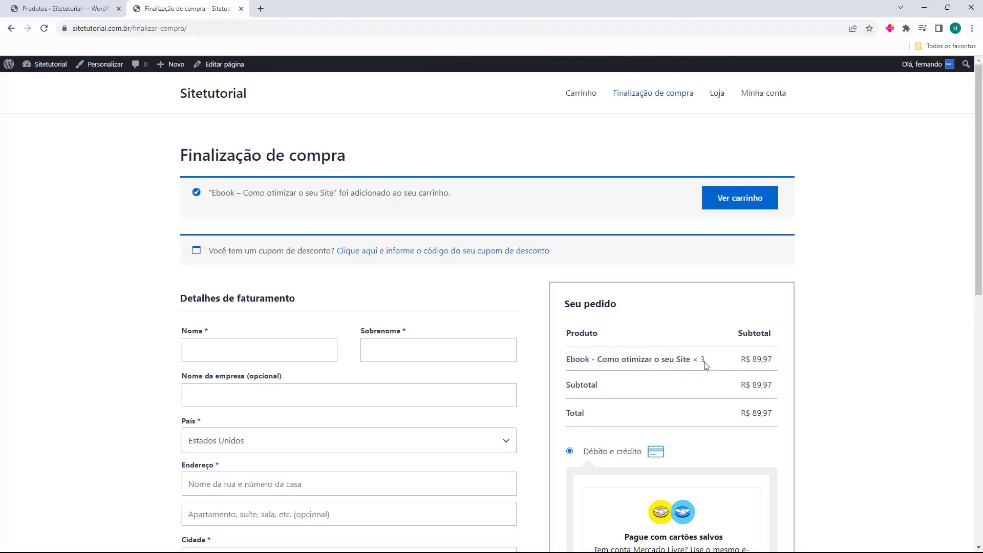
click(185, 29)
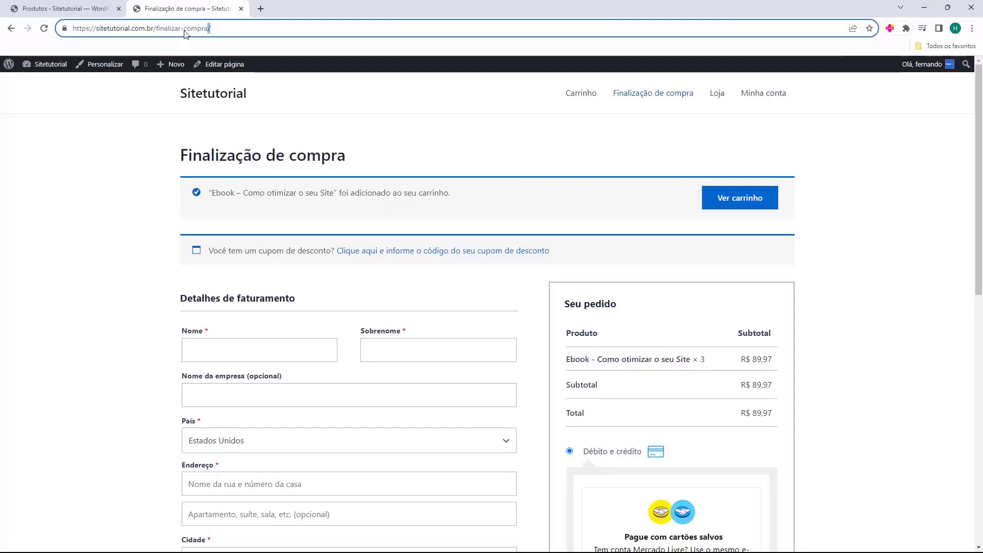
text(https://sitetutorial.com.br/?add-to-cart=453)
drag(218, 28, 77, 25)
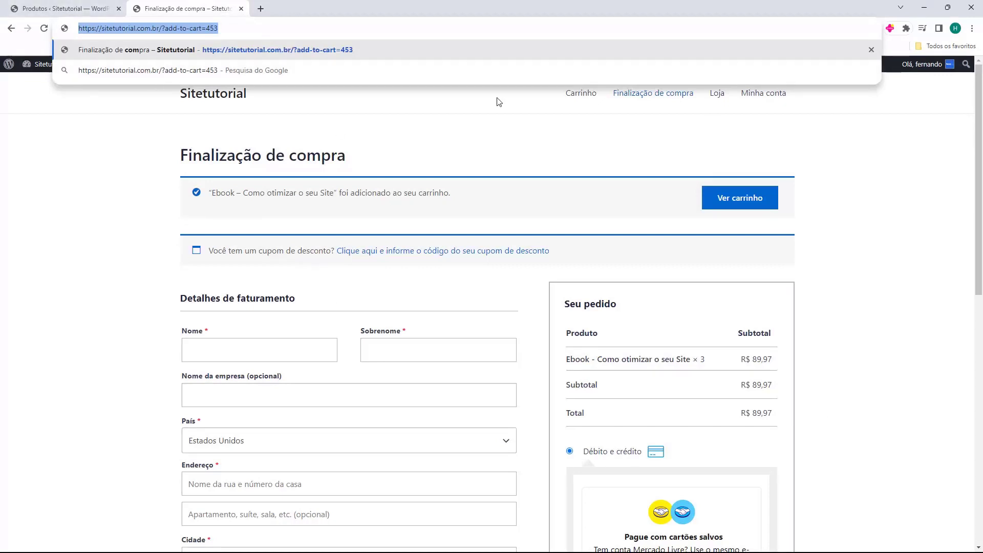
click(539, 364)
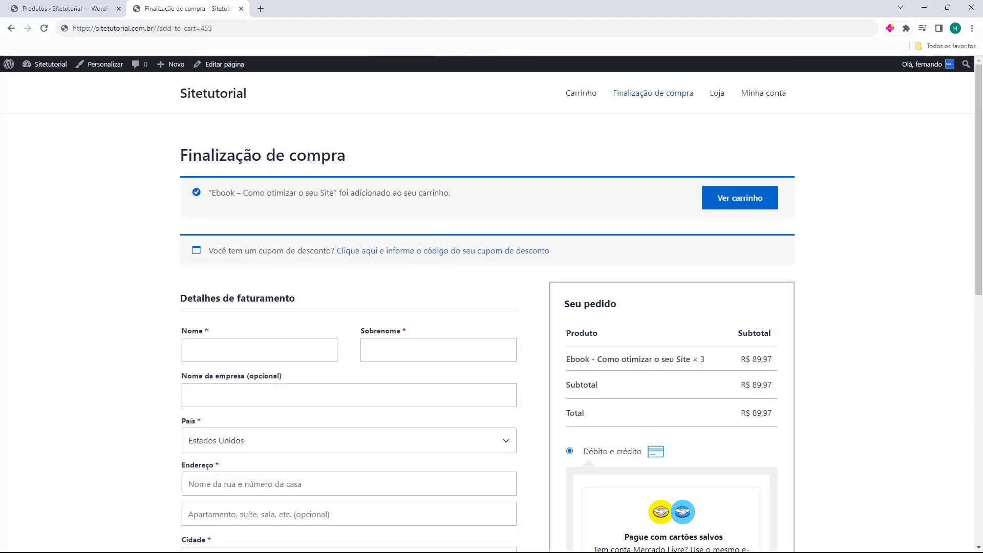
drag(207, 193, 338, 194)
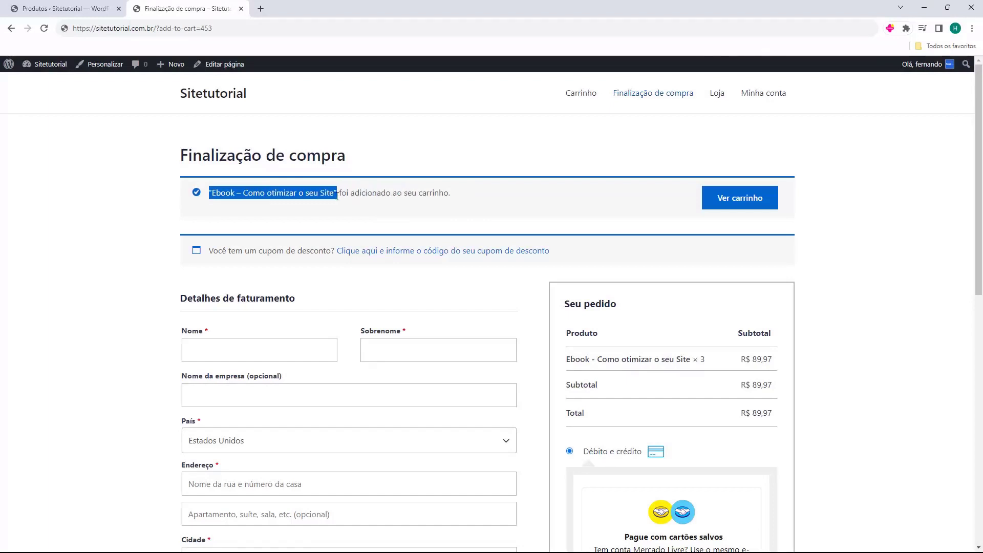
click(332, 194)
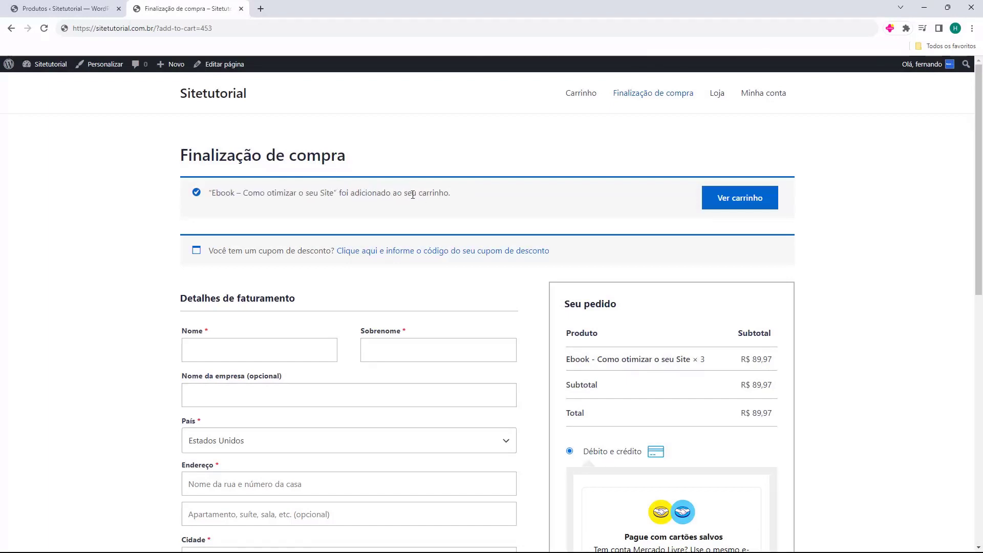
drag(249, 93, 177, 94)
click(267, 95)
drag(266, 95, 180, 101)
click(302, 103)
drag(254, 96, 178, 100)
drag(501, 108, 788, 105)
click(512, 102)
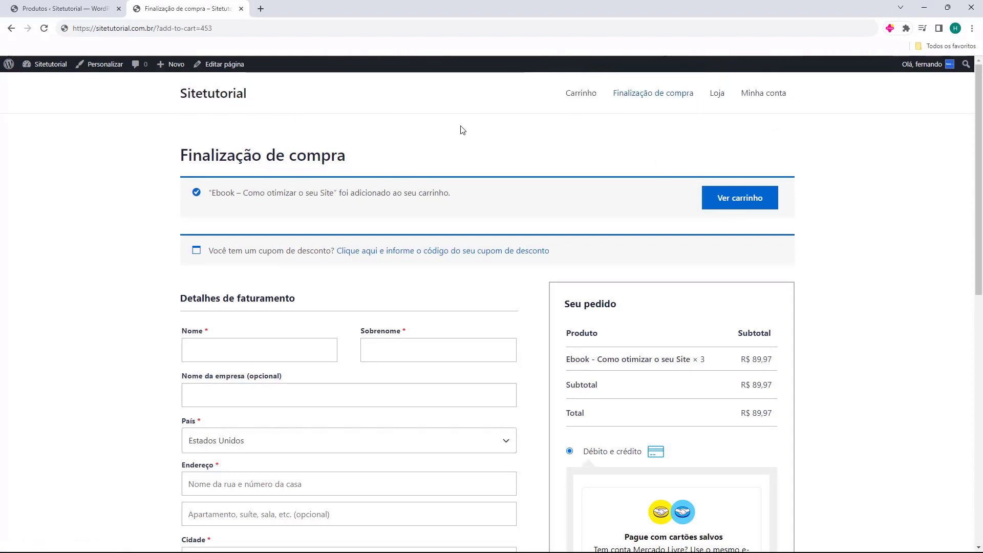
scroll(445, 128, down, 1)
scroll(438, 124, down, 8)
drag(358, 527, 650, 521)
click(650, 520)
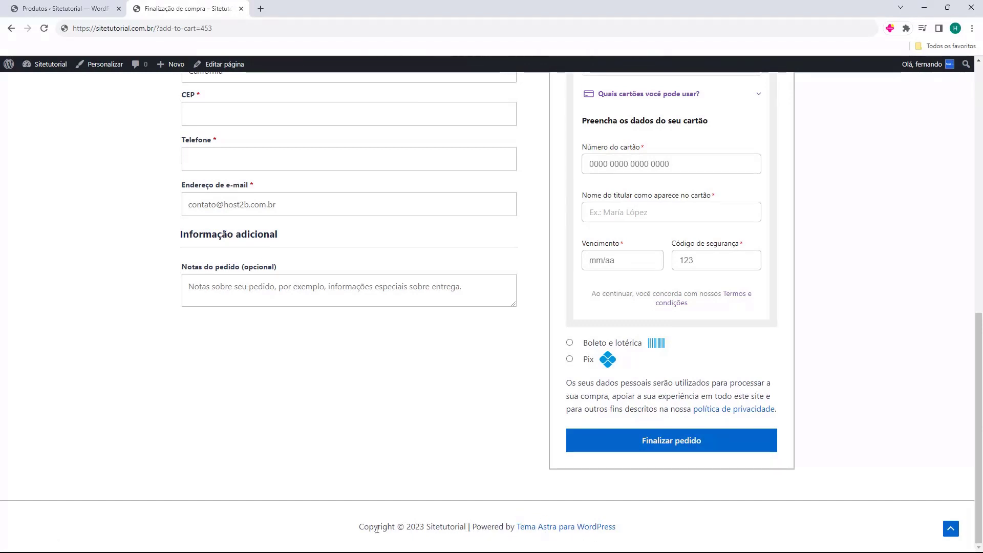
double_click(361, 527)
click(468, 487)
key(F5)
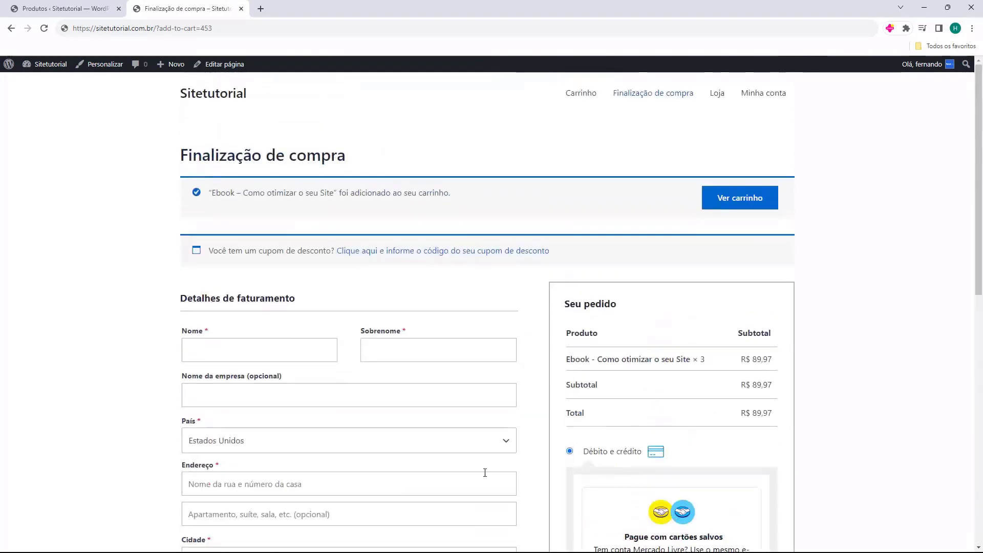
click(92, 16)
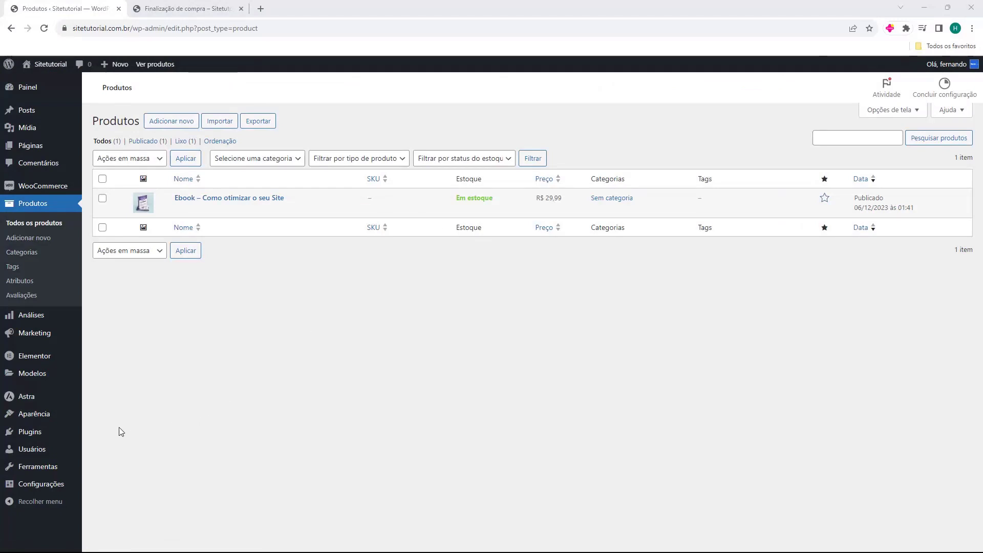
- From Aparência > Temas, close the checkout tab and launch Personalizar on the Astra theme
click(31, 419)
middle_click(184, 8)
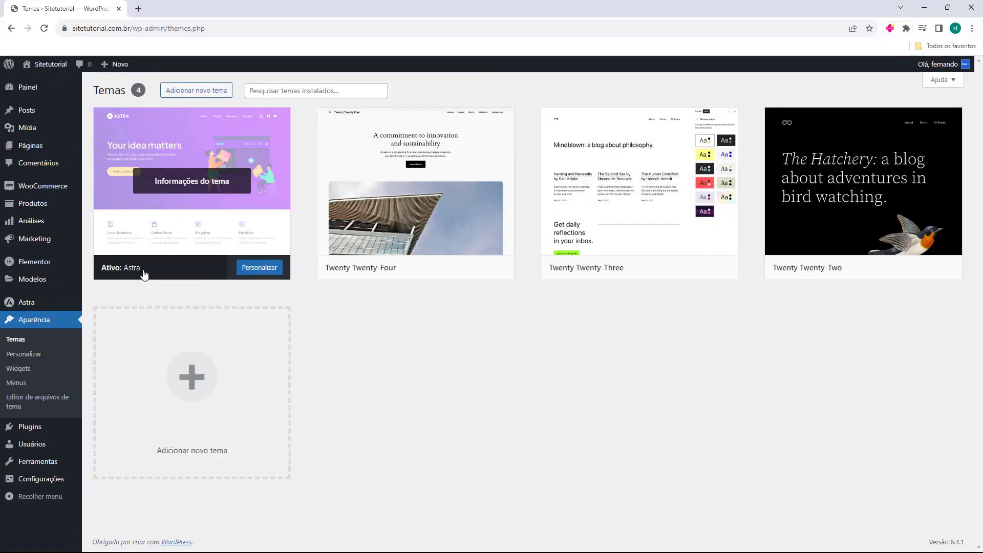
click(266, 275)
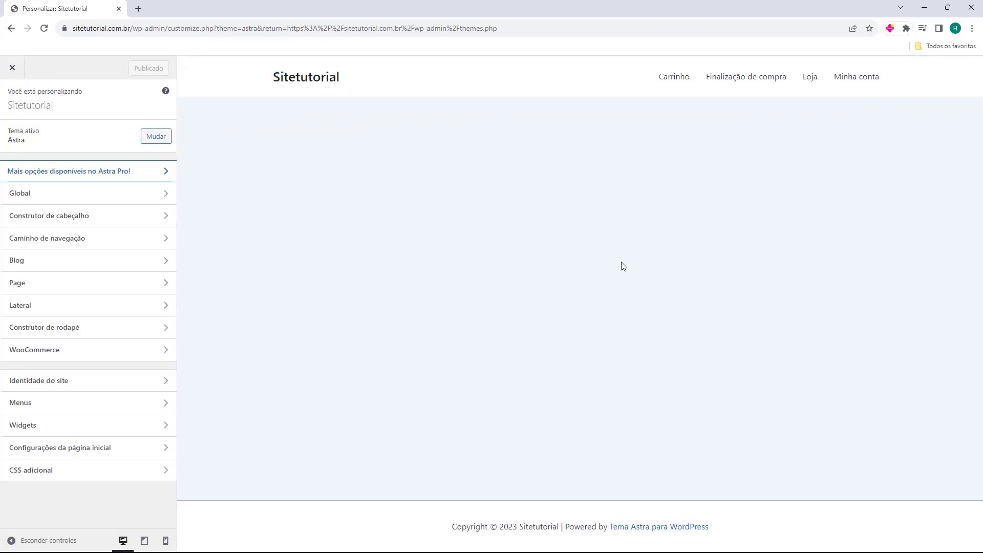
- Delete the 'Título do site e logo' and 'Menu principal' elements from Astra's Header Builder
click(70, 221)
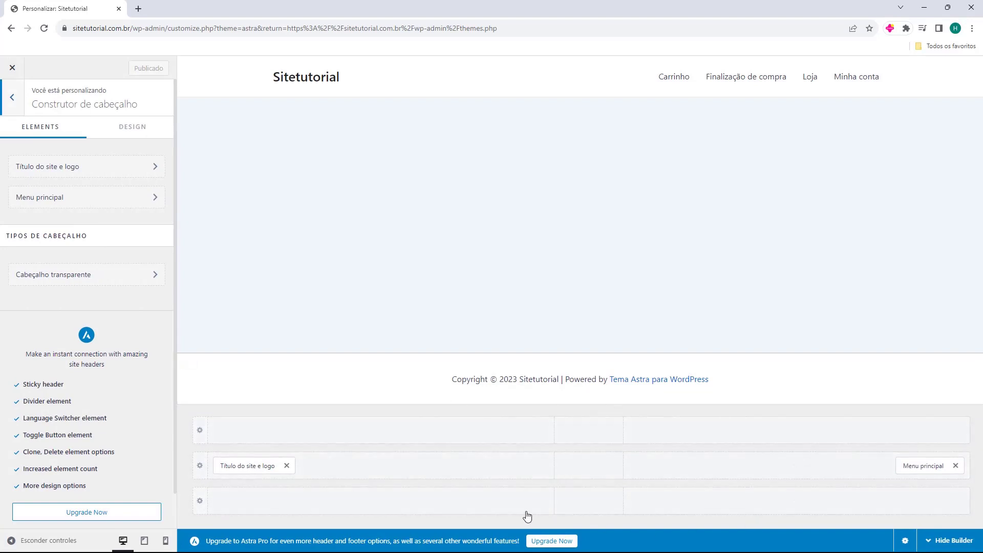
mouse_move(508, 468)
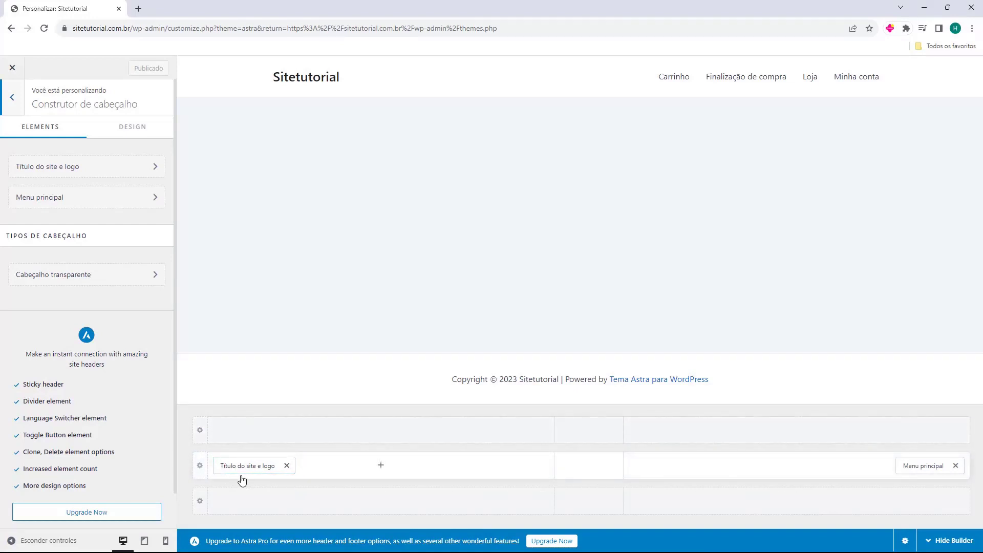
click(287, 466)
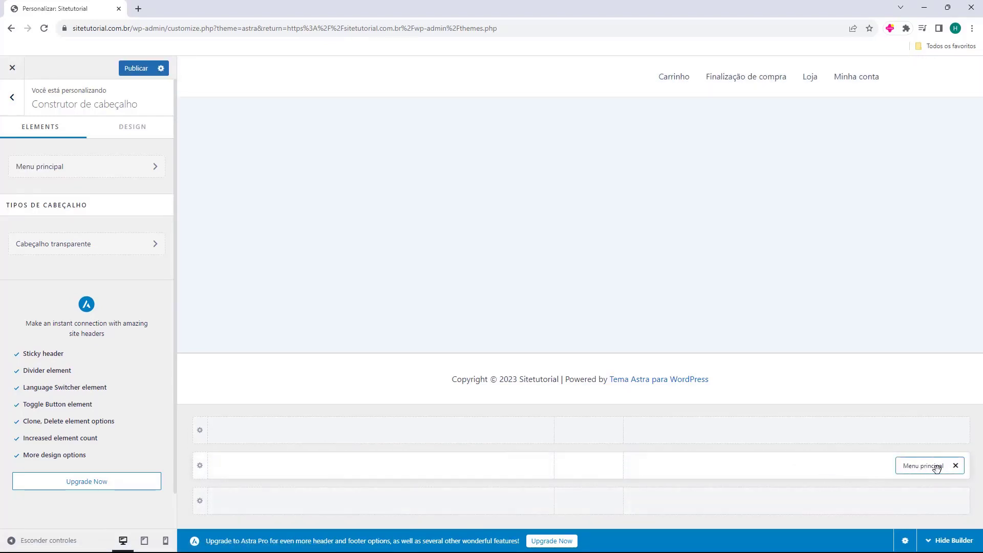
click(955, 466)
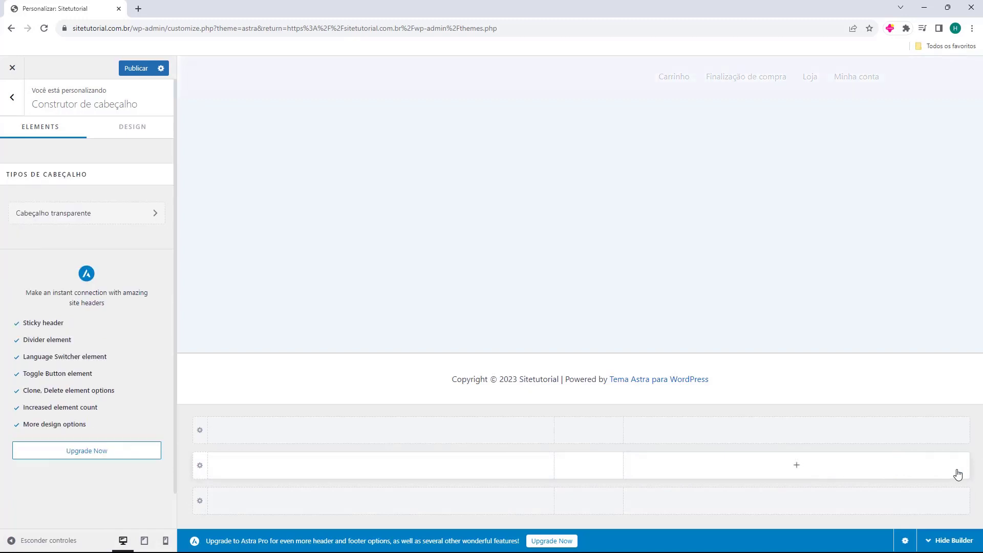
click(11, 99)
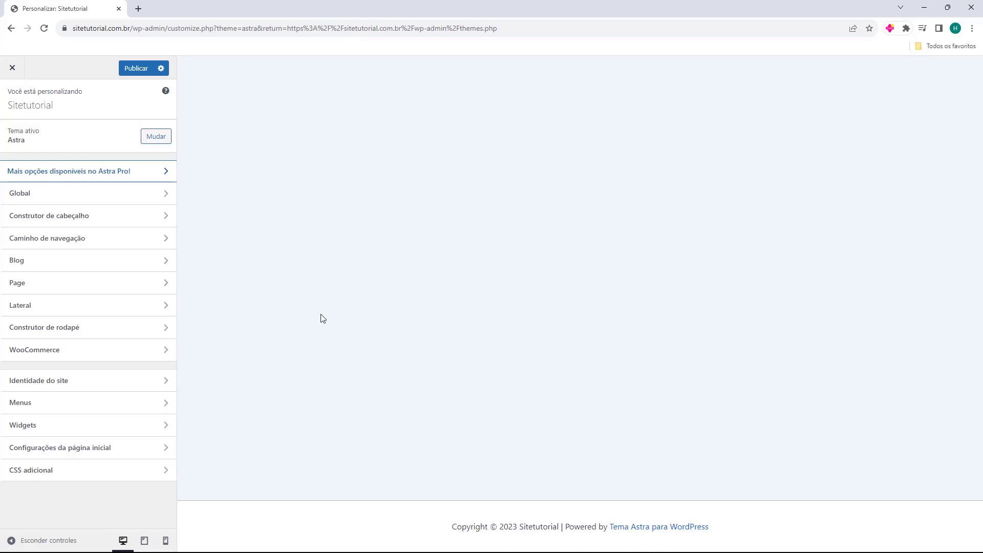
- Enter the rule .woocommerce-message { display: none; } in CSS adicional
click(31, 472)
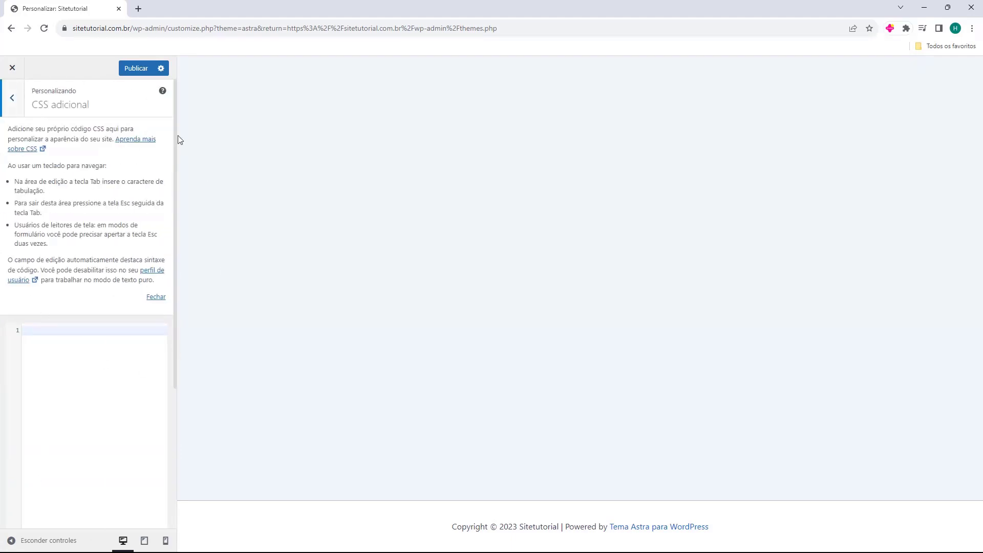
click(155, 298)
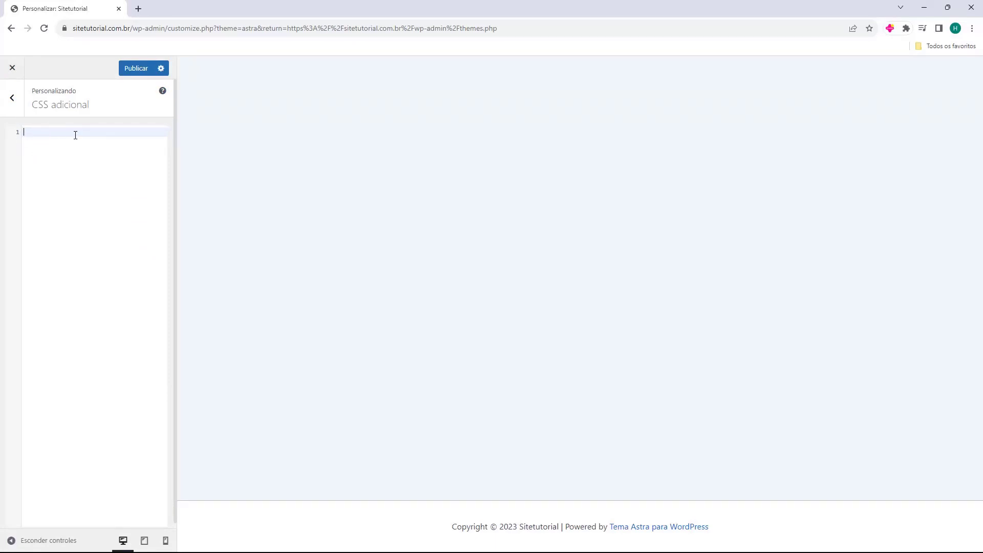
text(.woocommerce-message)
text({)
click(103, 134)
key(Return)
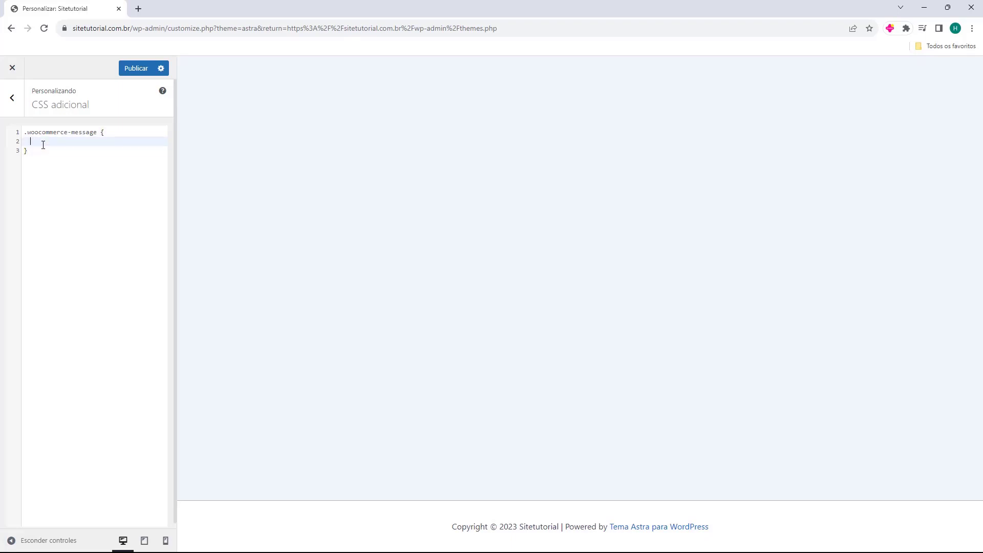
text(display)
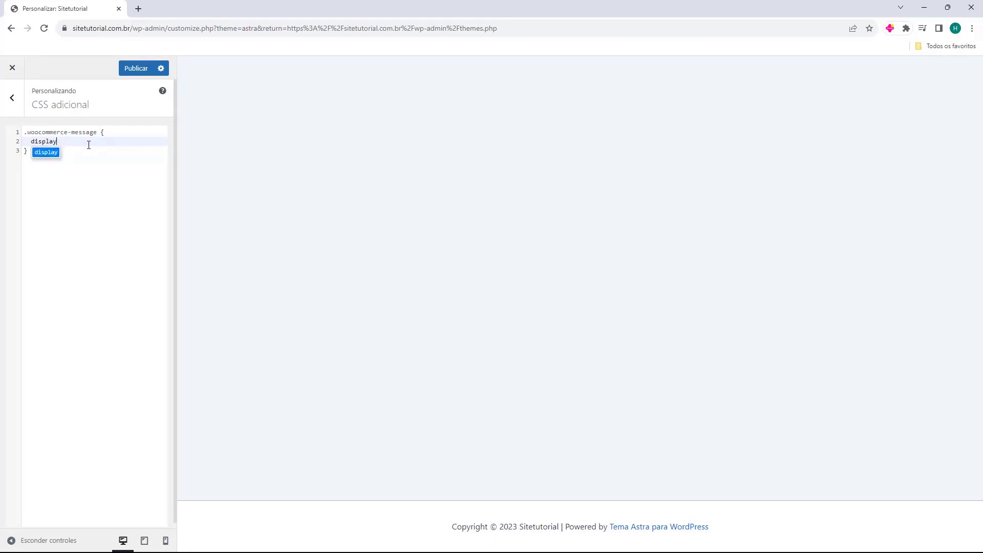
text(: )
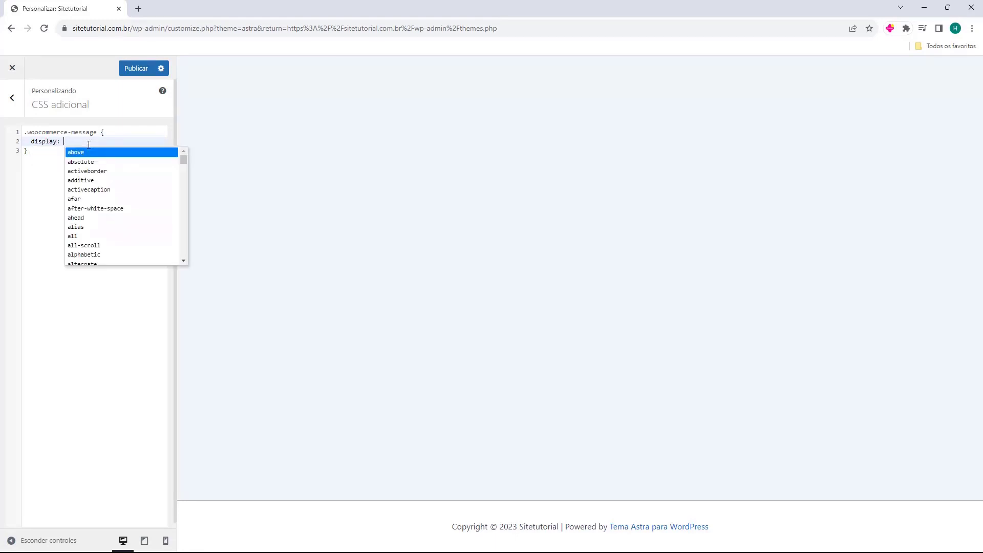
text(none)
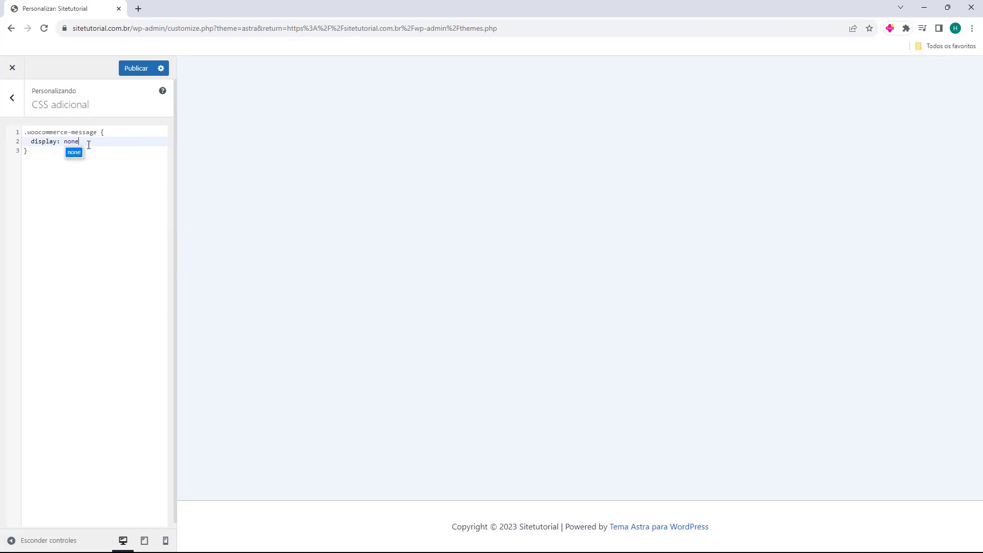
text(;)
click(50, 152)
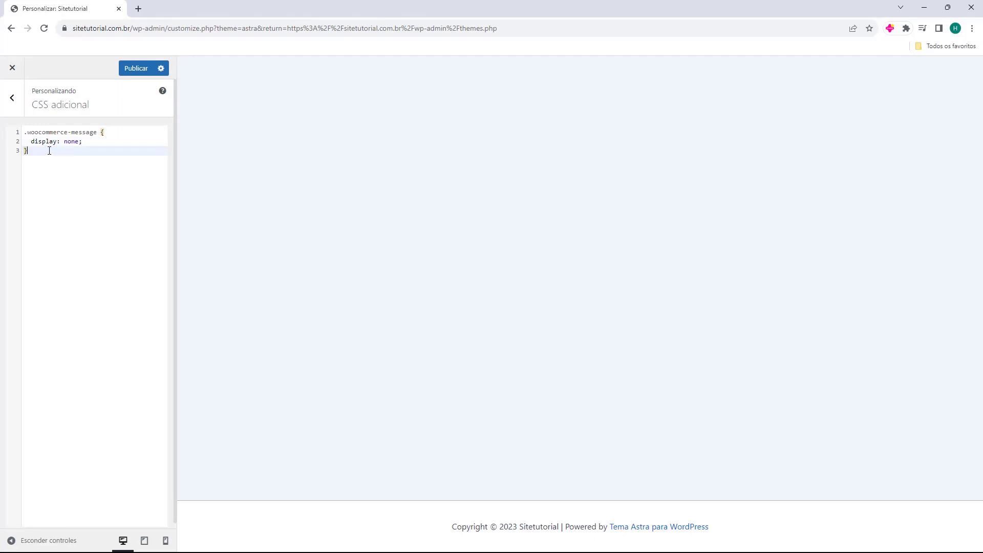
mouse_move(27, 134)
mouse_down()
mouse_move(102, 134)
mouse_move(32, 140)
mouse_up()
click(78, 156)
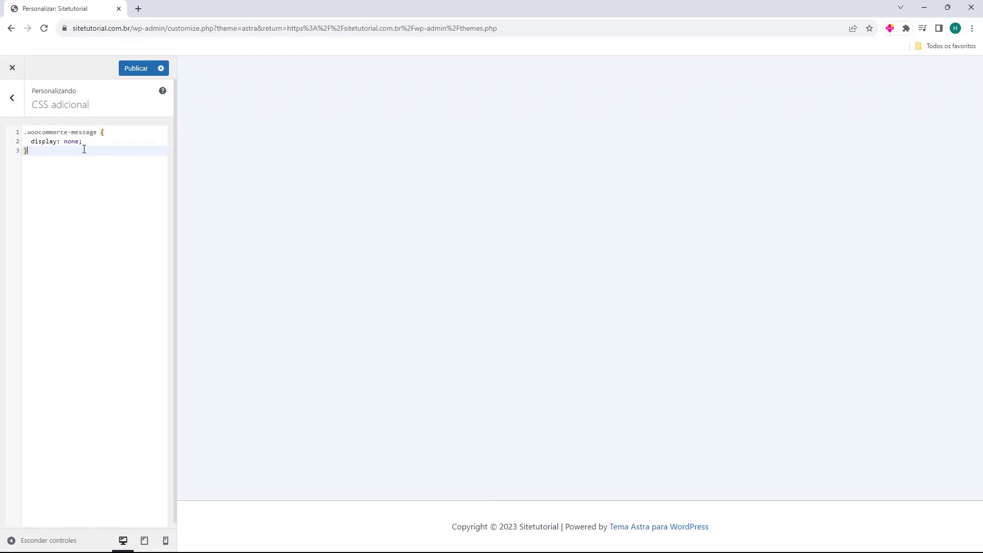
click(11, 103)
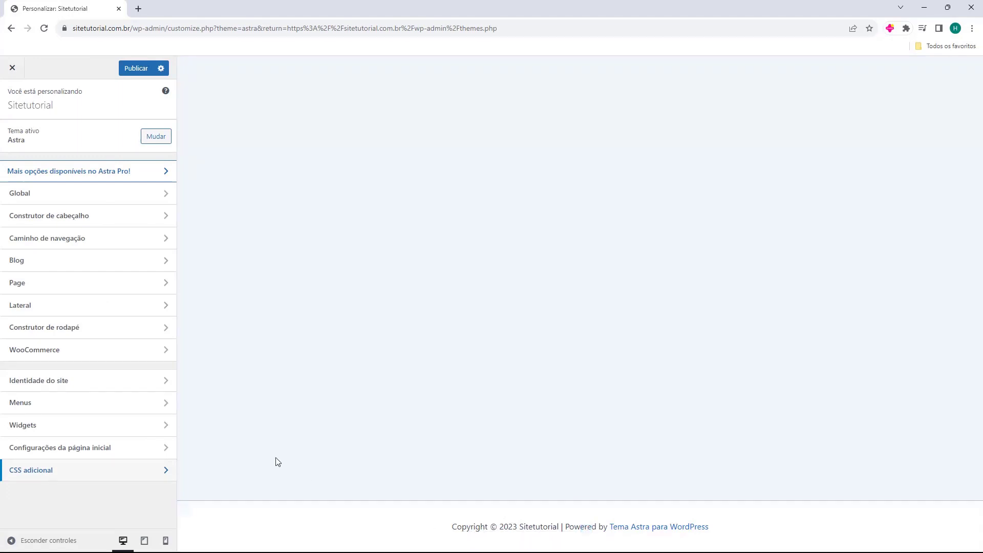
- In the footer builder's Copyright element, delete the [current_year], [site_title] and Powered by [theme_author] tags
click(58, 330)
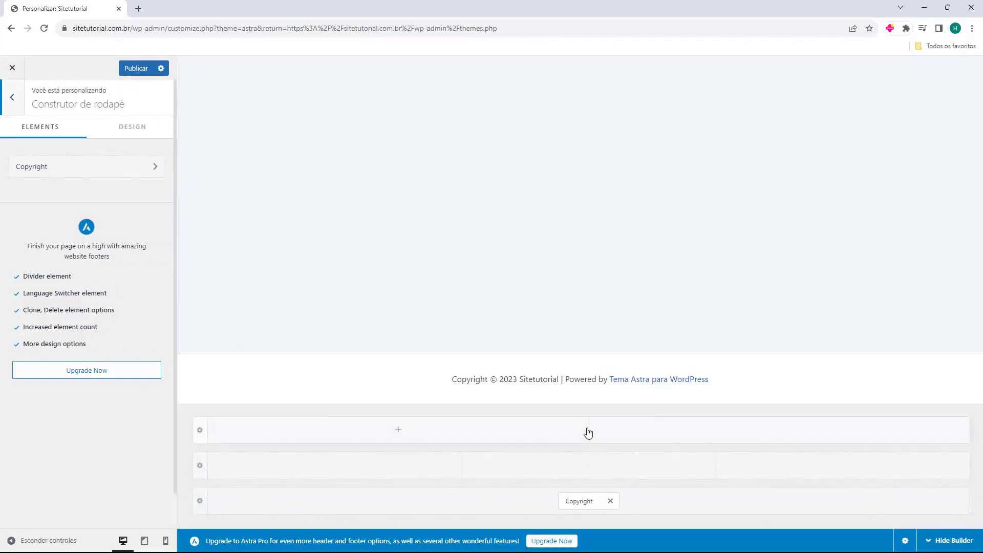
click(577, 503)
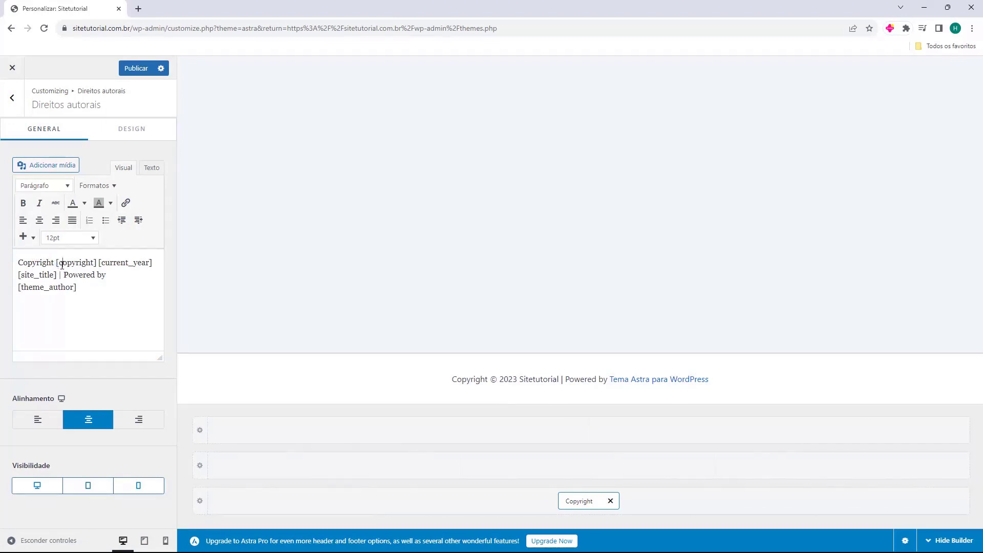
drag(57, 263, 73, 264)
drag(99, 265, 120, 264)
drag(20, 275, 37, 276)
drag(86, 292, 57, 280)
key(BackSpace)
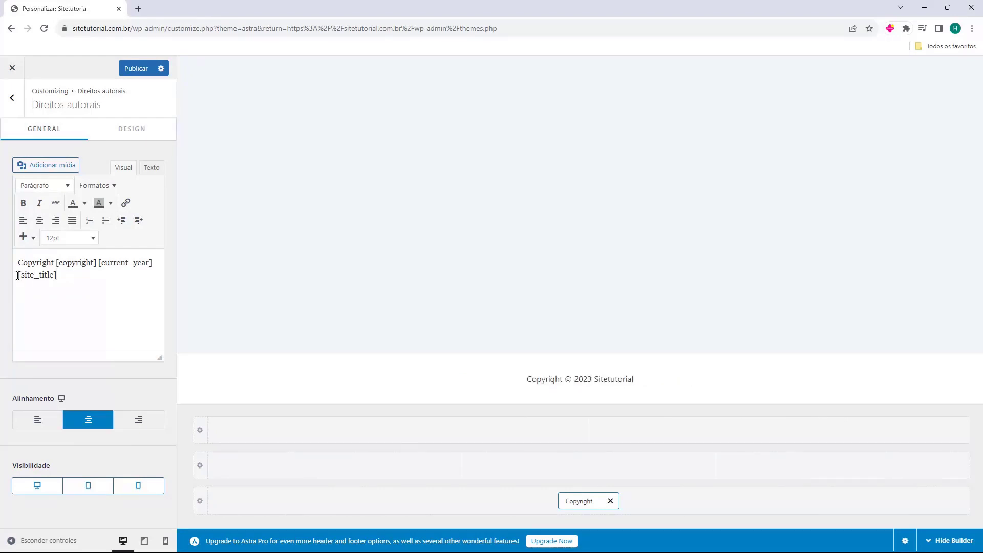
drag(77, 277, 18, 277)
key(BackSpace)
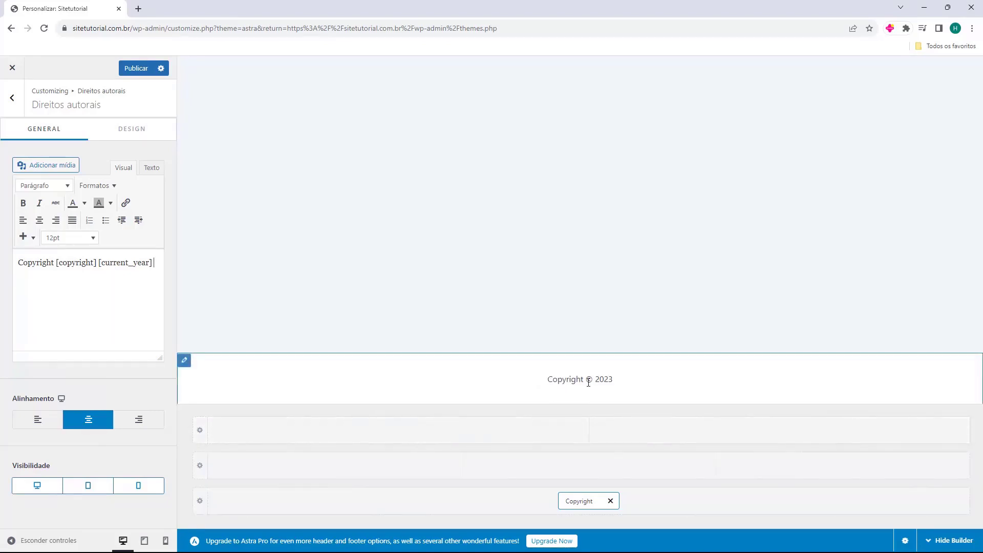
drag(156, 275, 97, 276)
key(BackSpace)
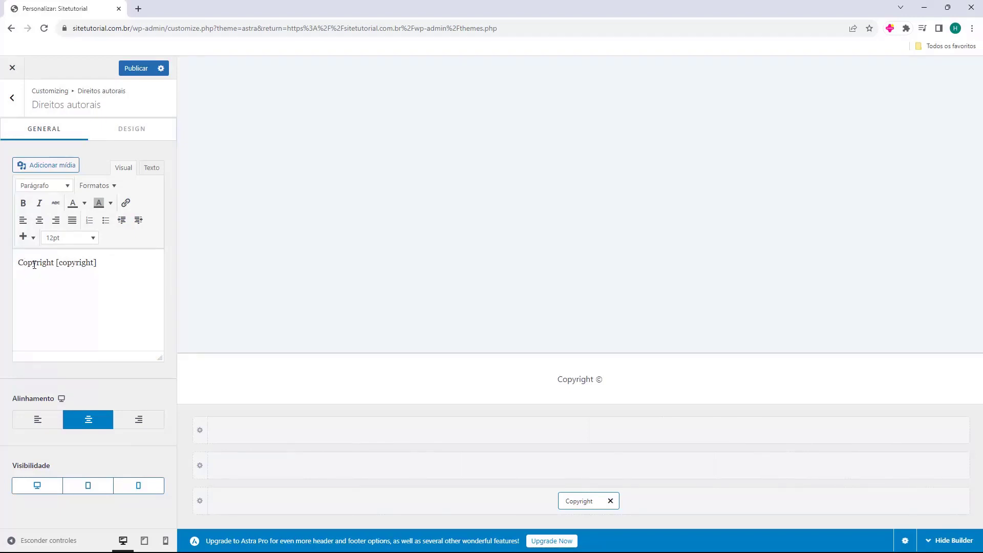
- Add '- Todos os direitos reservados - Sitetutorial - CNPJ' followed by the company's CNPJ number
text(-)
text(Todos os direitos reservados)
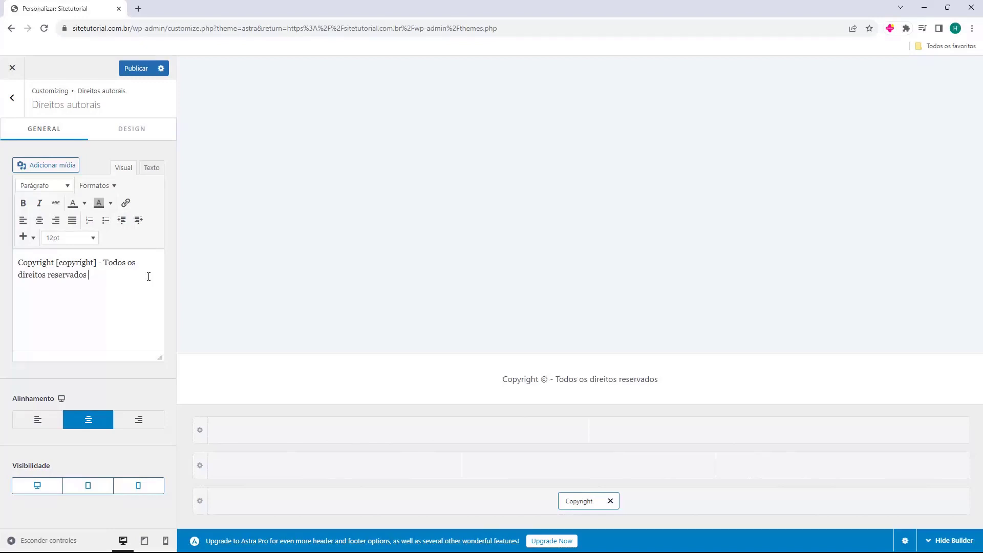
text(- )
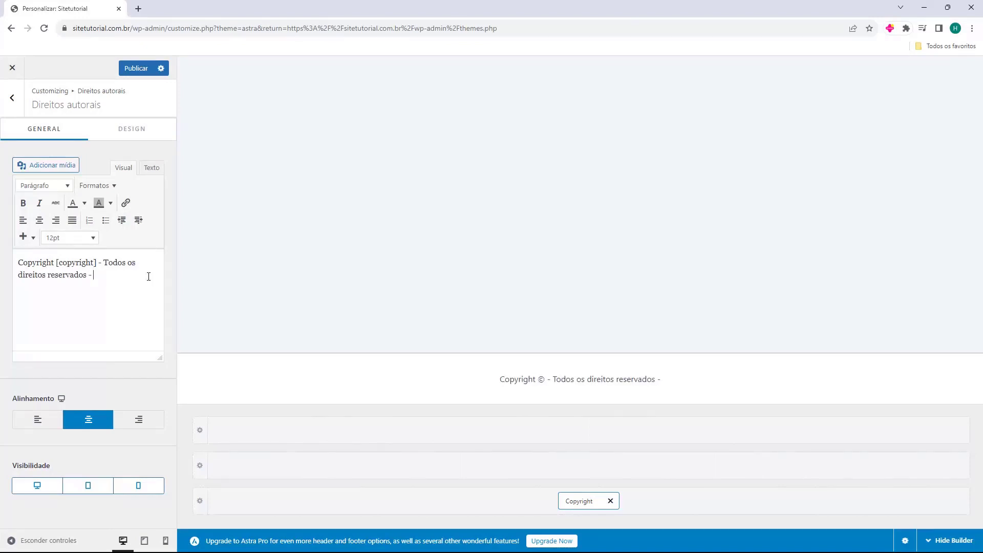
text(Sitetutorial - )
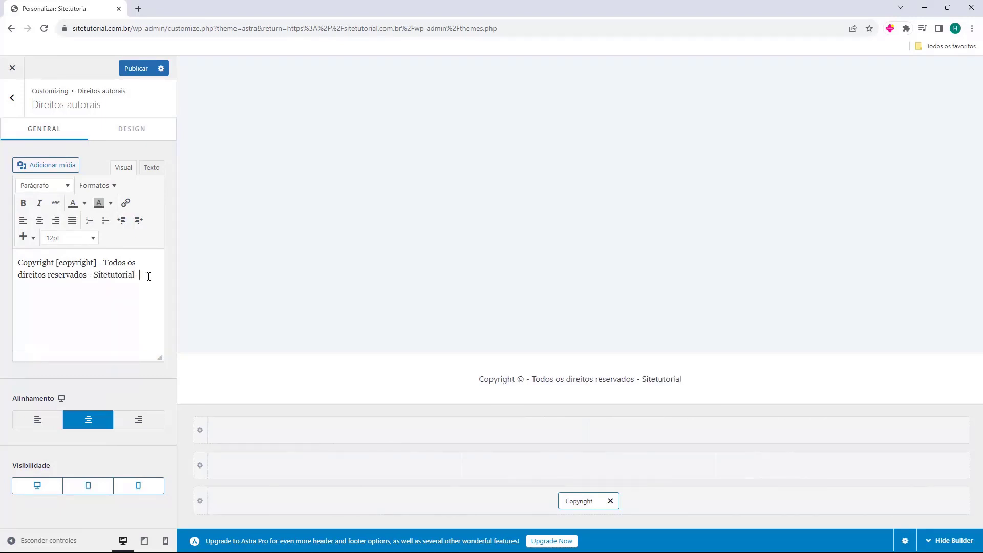
text(CNPJ:)
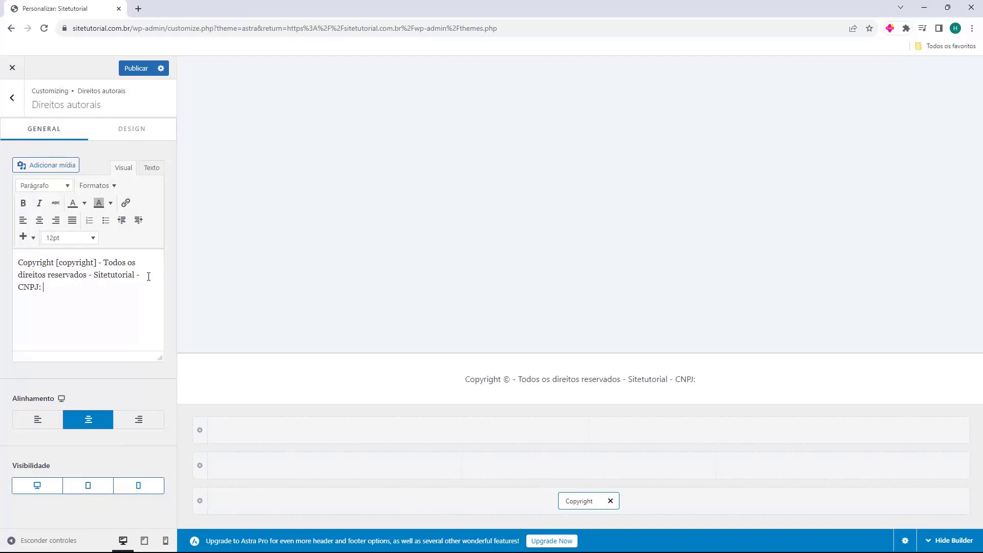
text(12.123.456/0001-98)
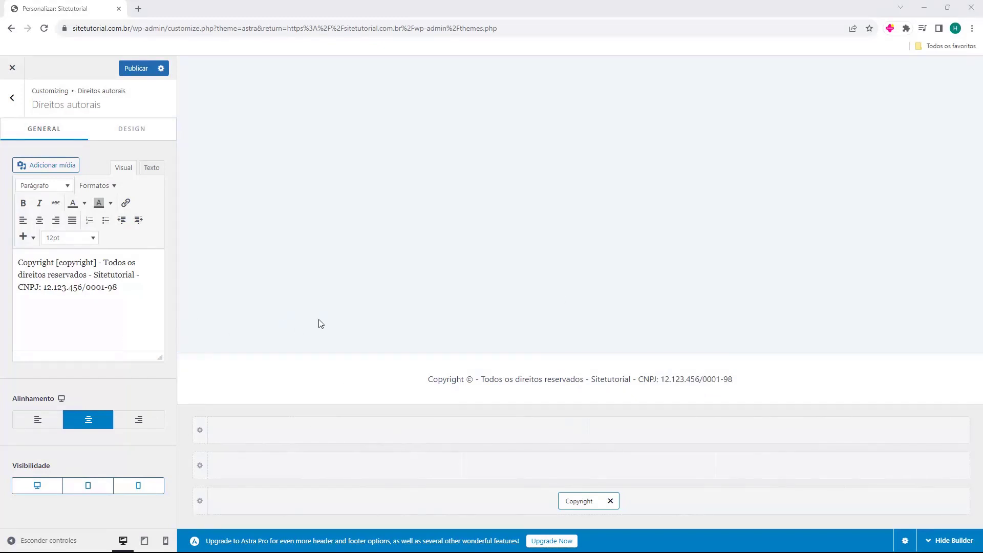
- Publish the changes and check the new copyright footer on the live site
click(136, 71)
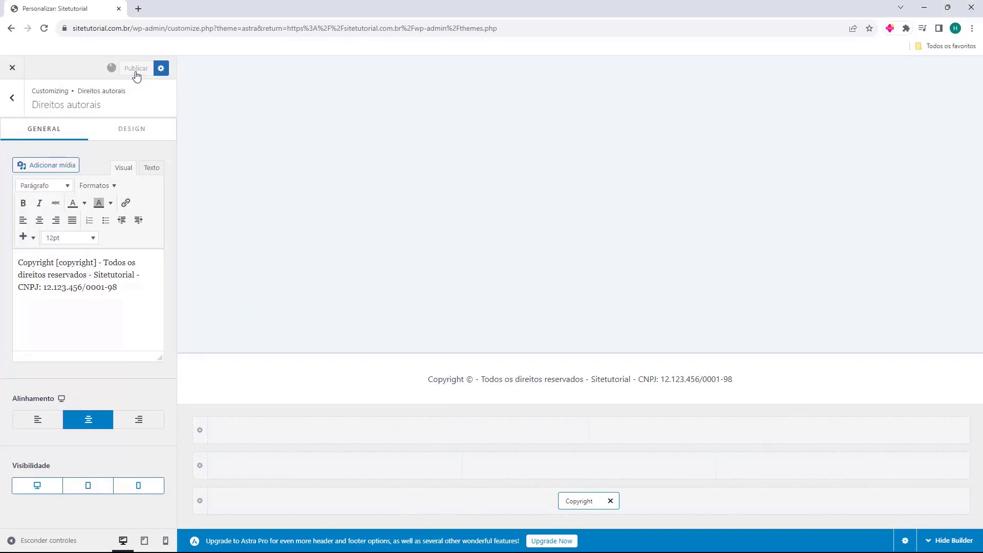
click(19, 71)
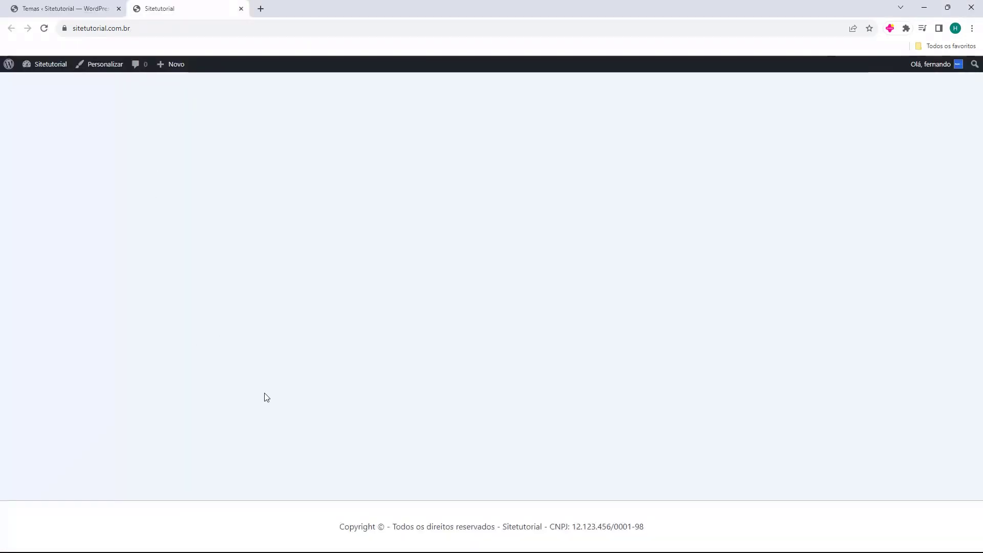
click(82, 28)
key(Return)
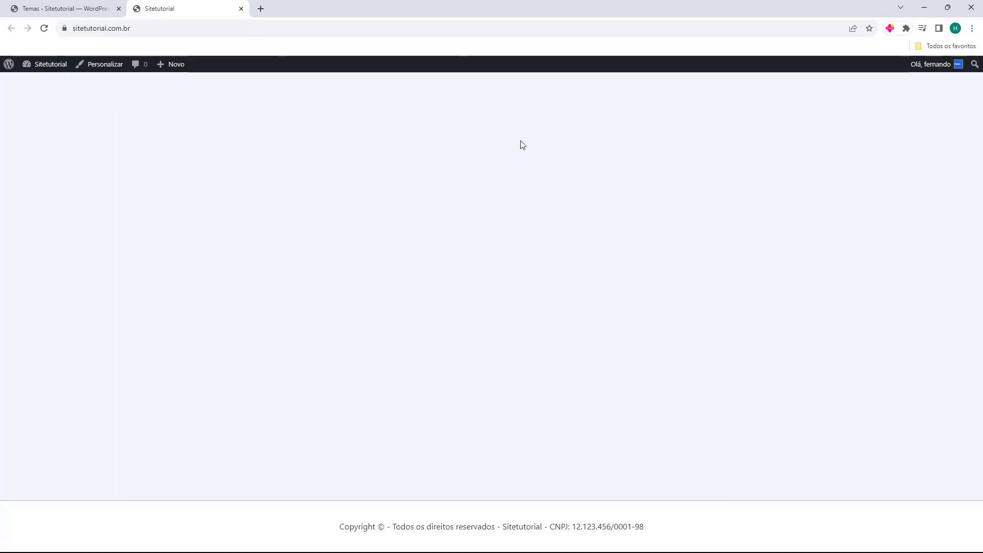
drag(338, 528, 643, 528)
click(651, 529)
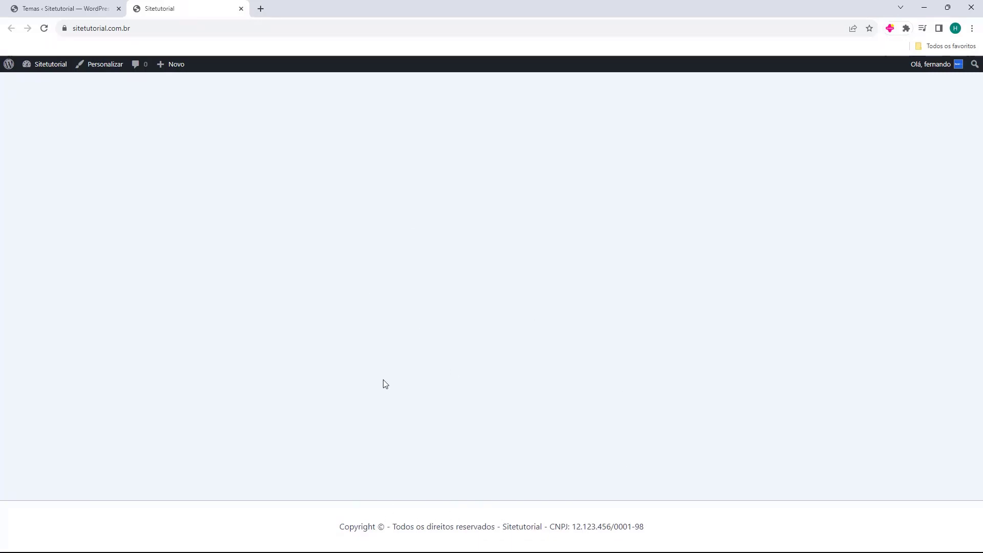
click(137, 29)
click(138, 31)
double_click(138, 32)
click(139, 32)
text(https://sitetutorial.com.br/?add-to-cart=453)
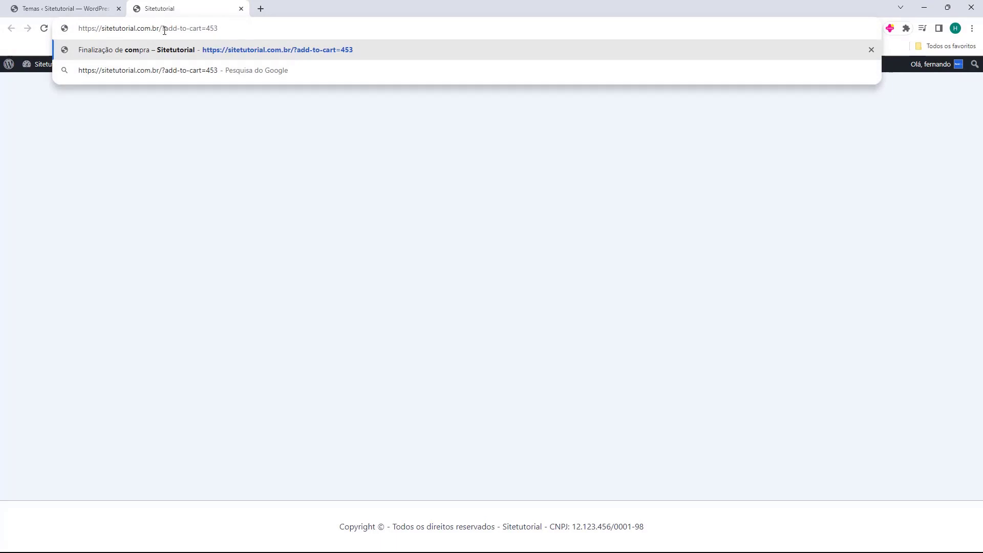
key(Return)
- Verify checkout lists four Ebooks totalling R$ 119,96, then scroll down to the Mercado Pago card form
drag(694, 262, 708, 265)
click(705, 266)
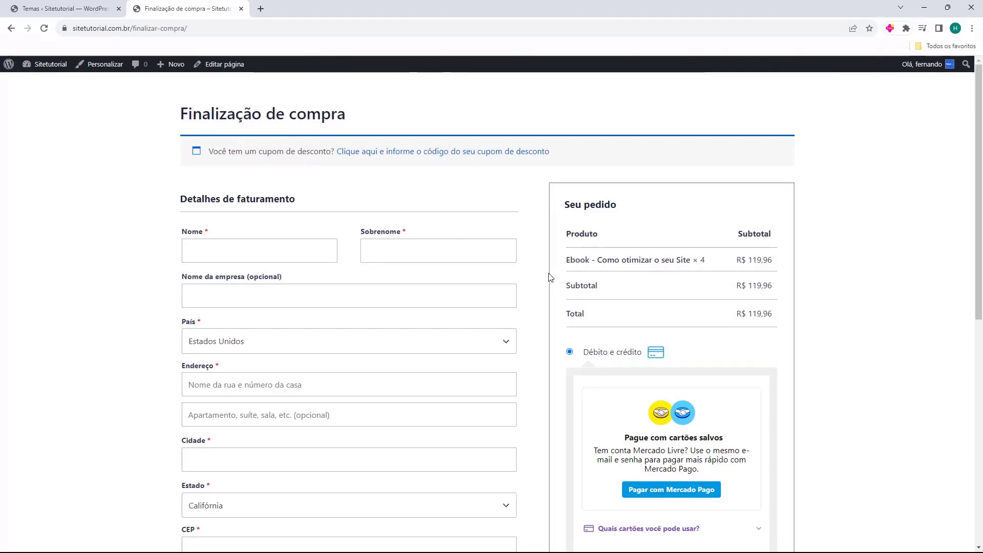
scroll(542, 275, down, 3)
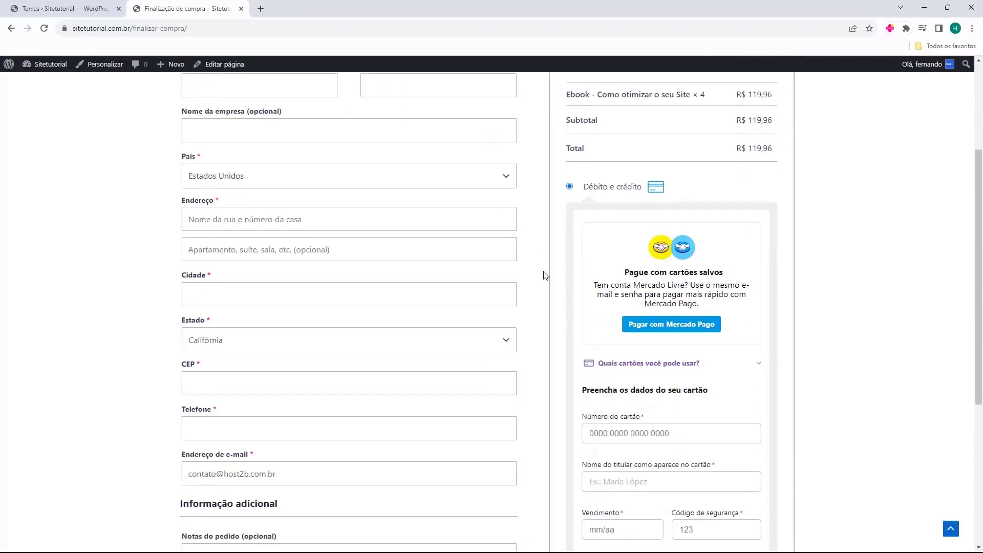
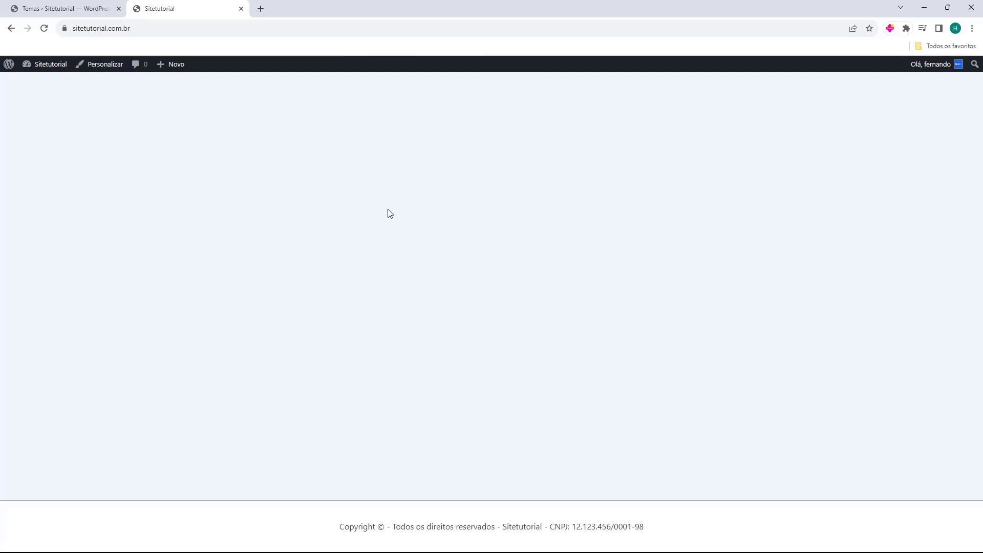
- Close the site front-page tab and open the template import form under Elementor's Modelos
click(82, 11)
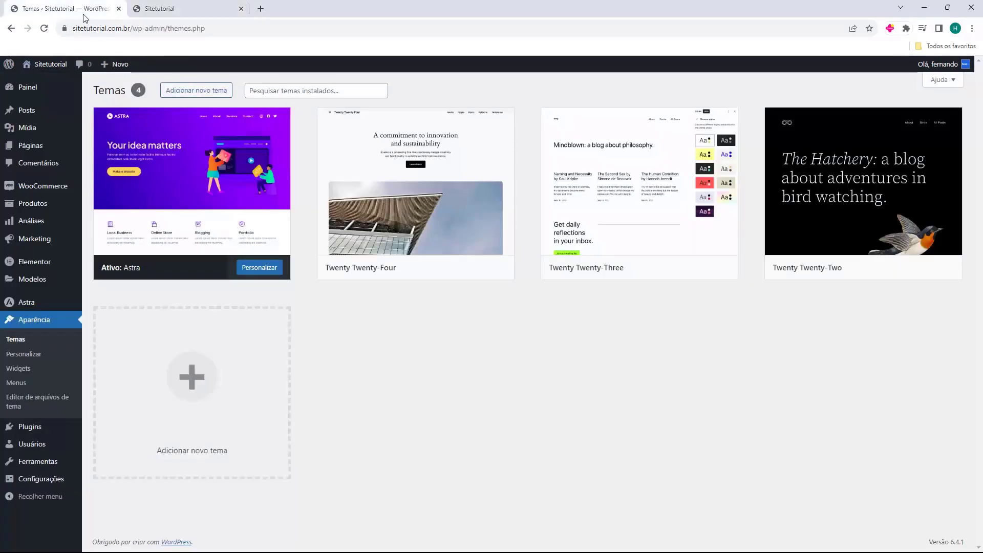
middle_click(170, 13)
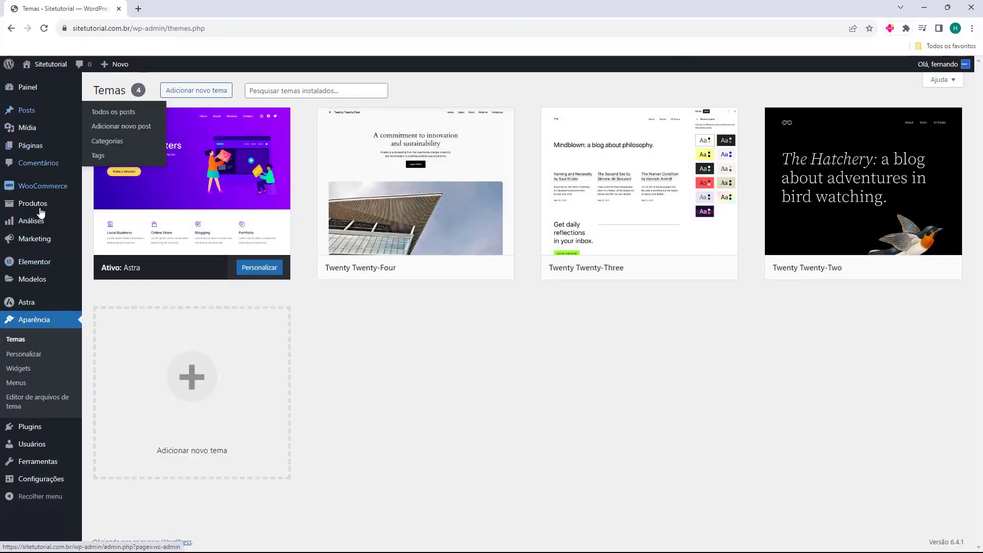
mouse_move(40, 283)
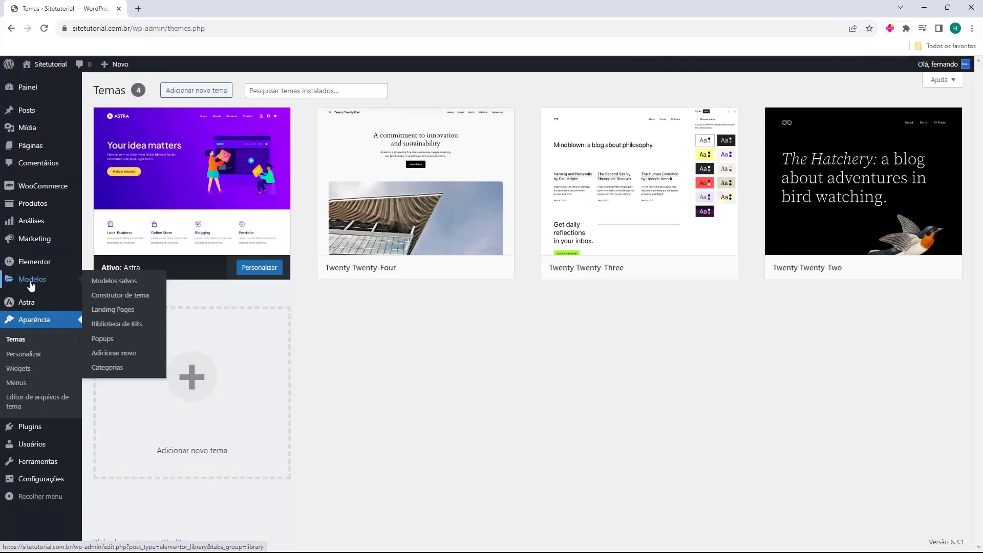
click(31, 284)
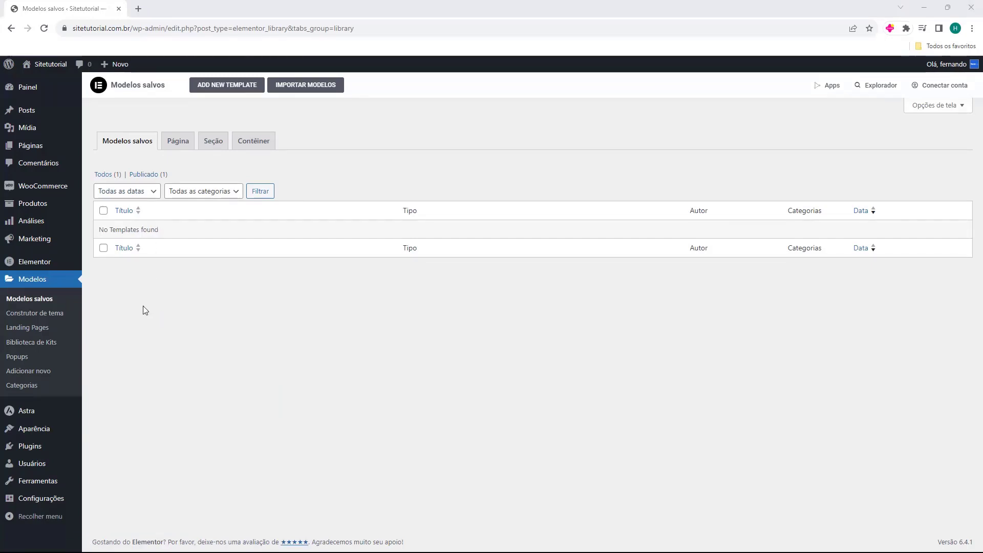
click(305, 89)
drag(210, 150, 475, 152)
- Download landing-page-wordpress.zip from the host2b Template Landing Page article, then return to Modelos salvos
click(507, 149)
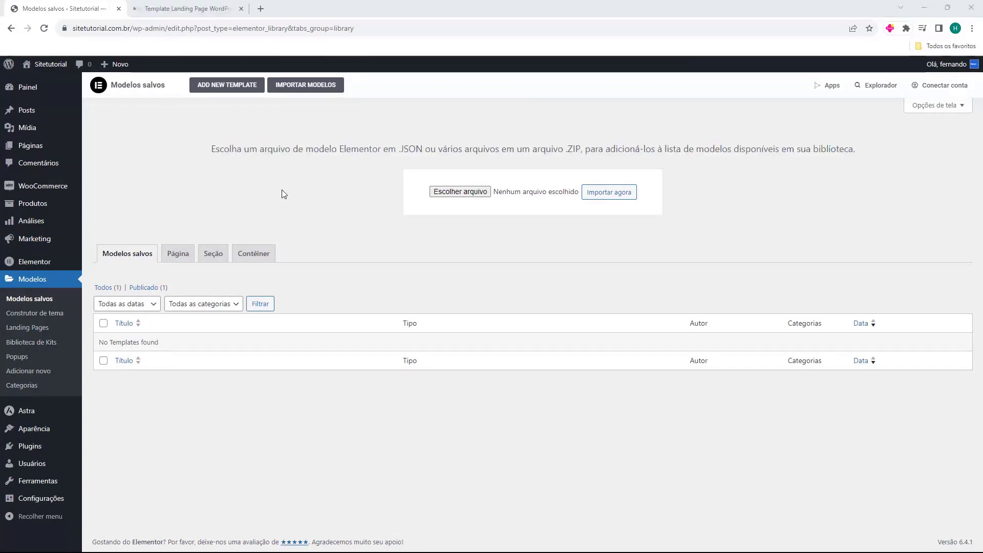
click(198, 8)
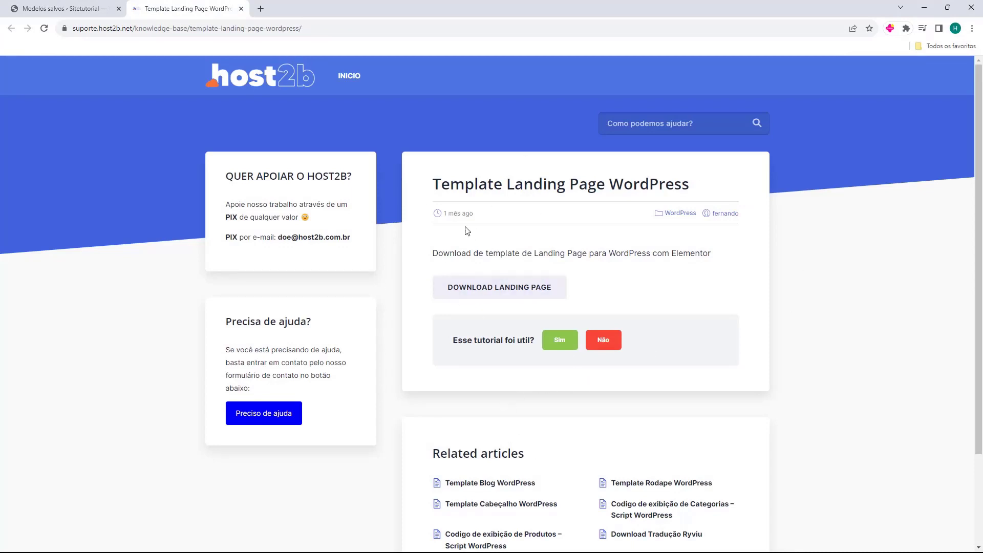
drag(421, 187, 607, 188)
click(628, 189)
drag(436, 186, 470, 183)
click(470, 183)
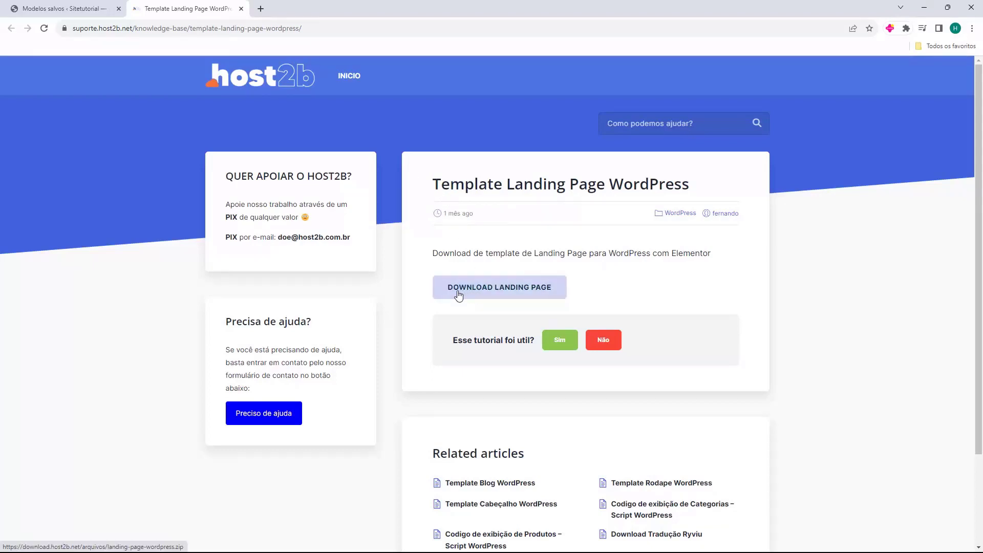
click(503, 294)
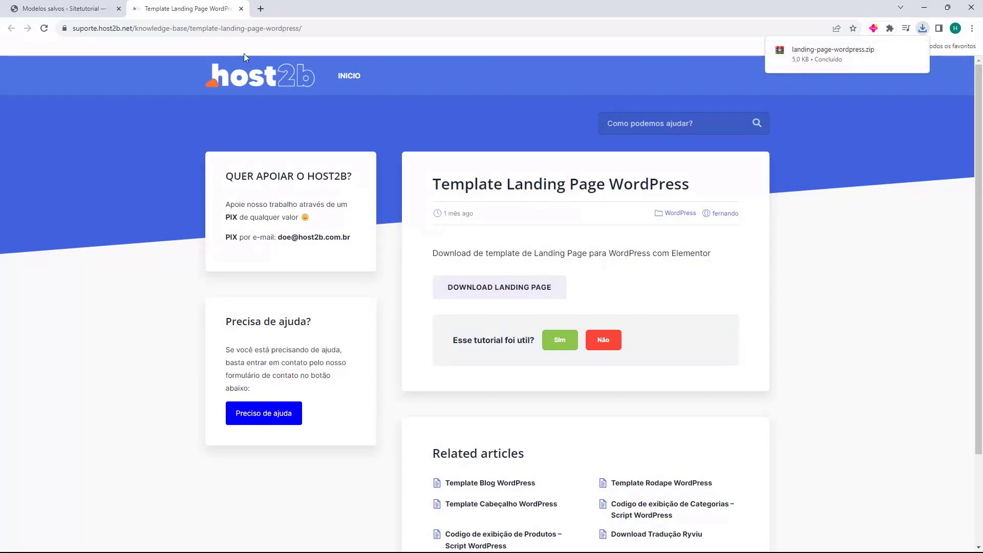
click(66, 8)
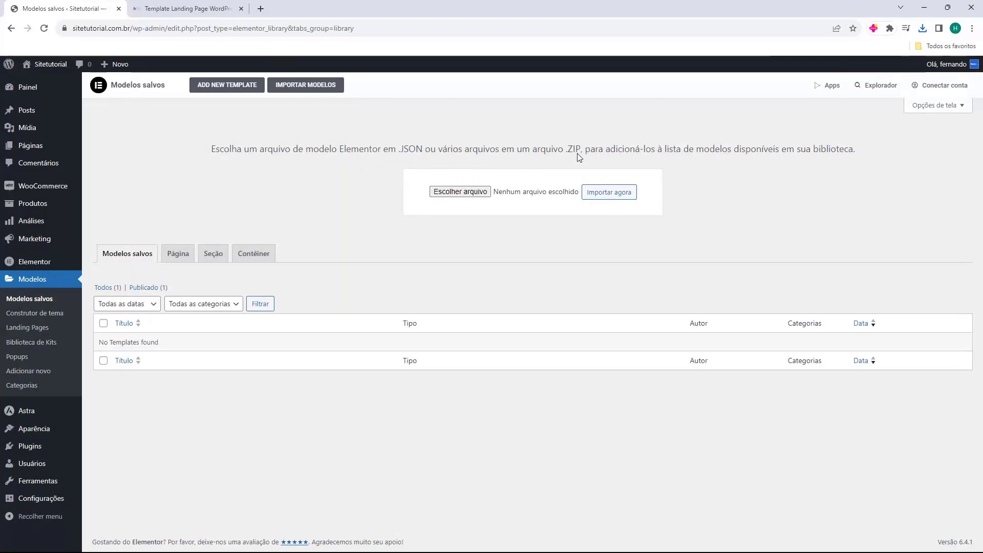
- Import landing-page-wordpress.zip, accepting the JSON warning and enabling unfiltered uploads
click(466, 199)
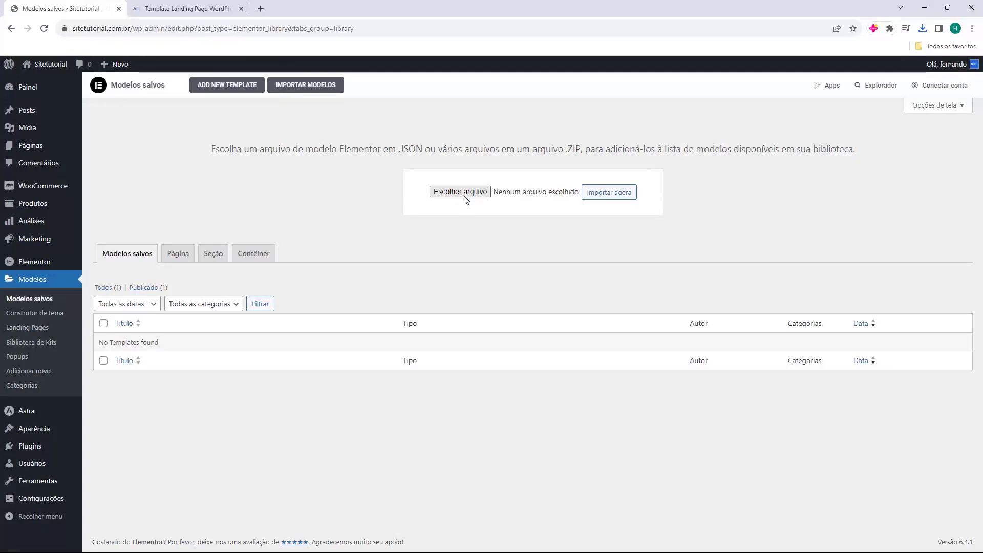
click(923, 29)
drag(819, 76, 459, 193)
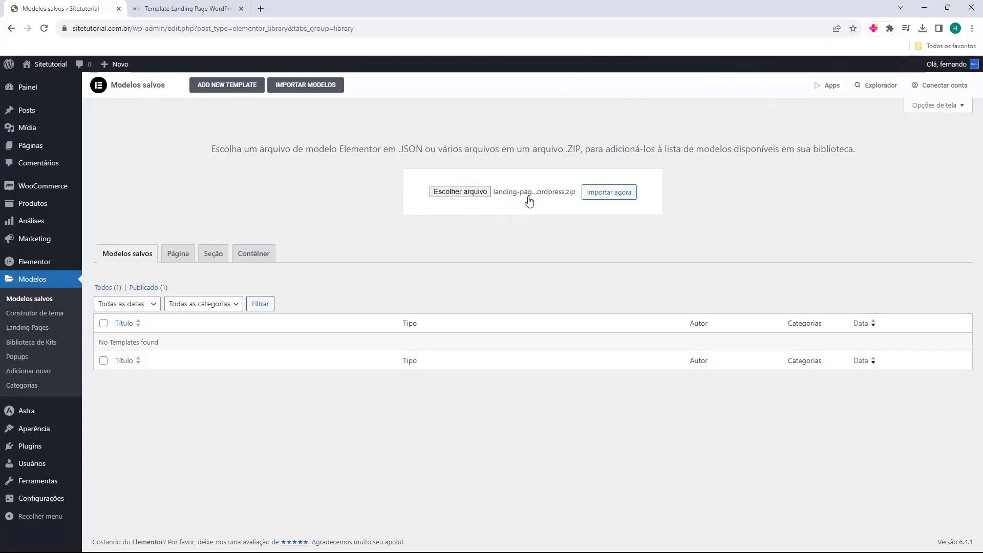
click(604, 196)
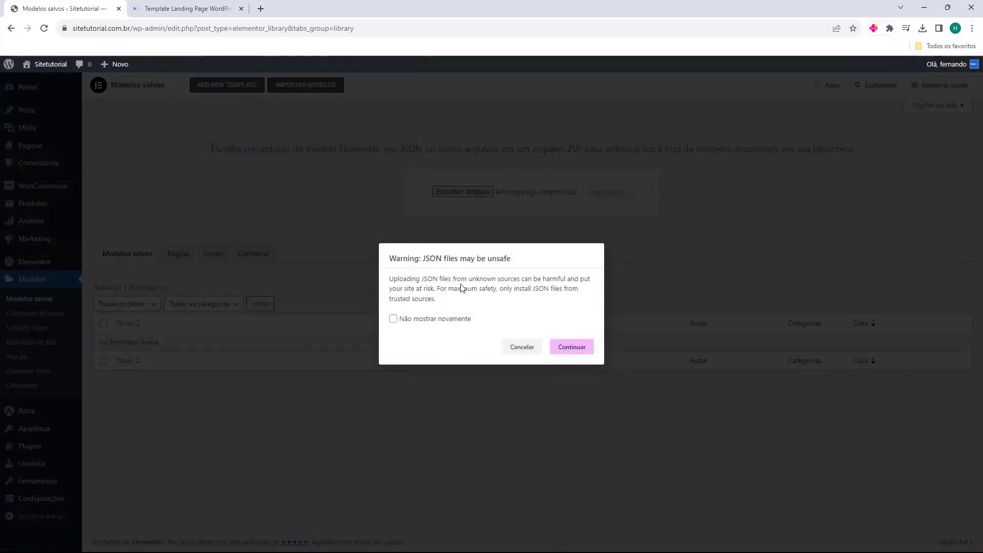
click(572, 350)
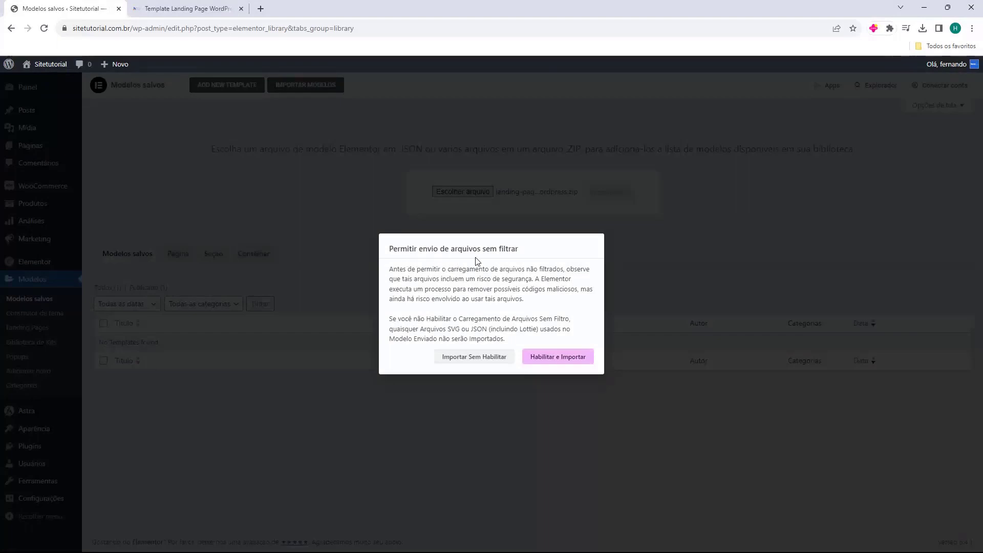
click(552, 359)
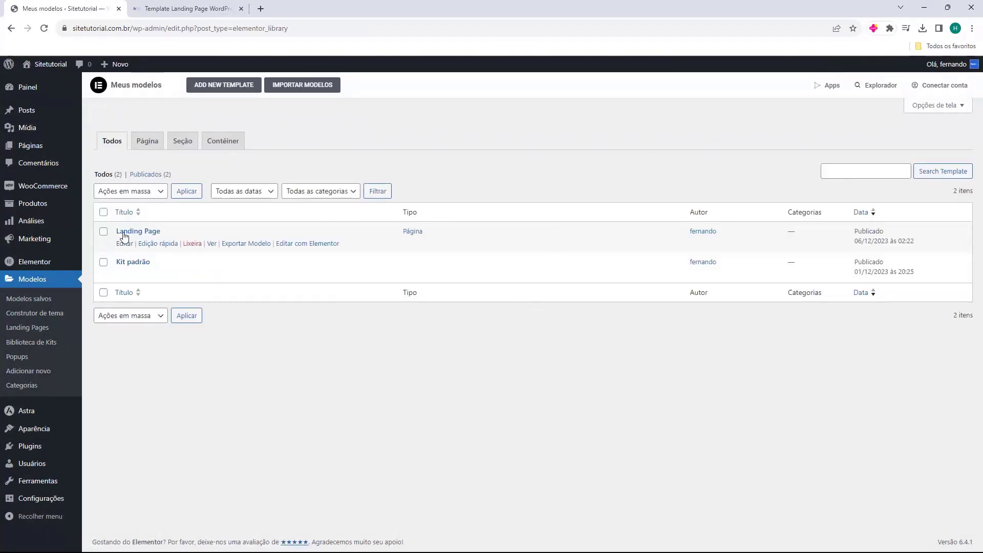
- Go from the imported Landing Page template to the Páginas list in the admin sidebar
drag(116, 232, 161, 235)
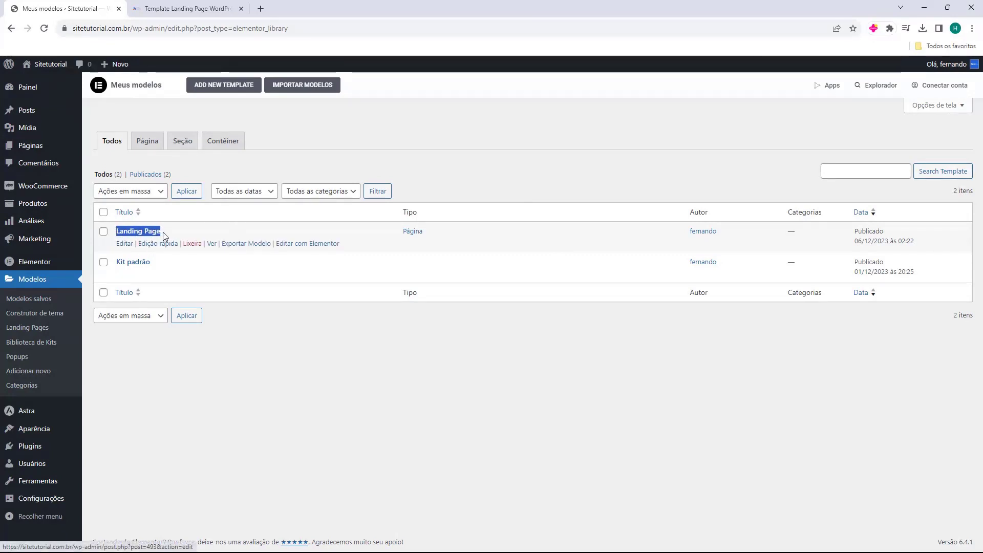
click(183, 237)
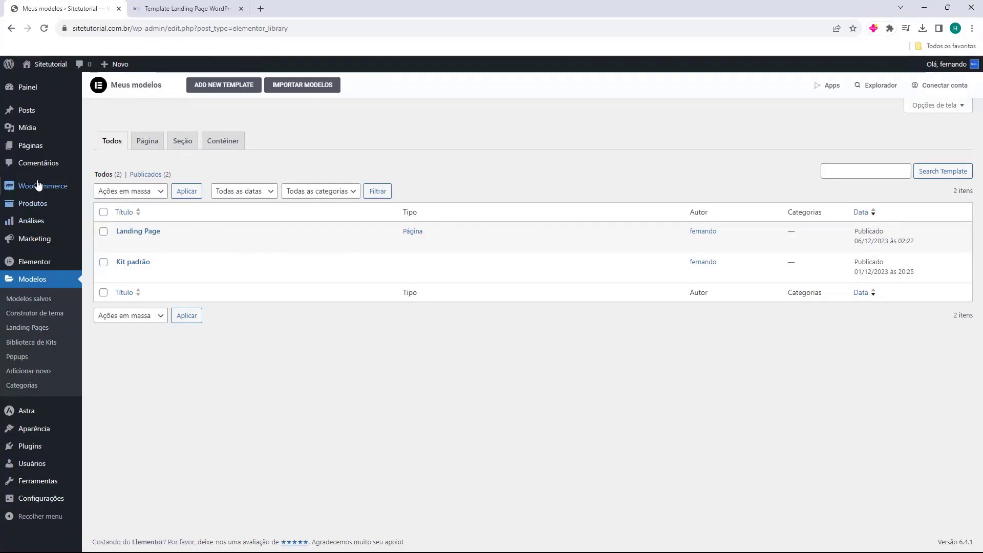
mouse_move(32, 147)
click(31, 147)
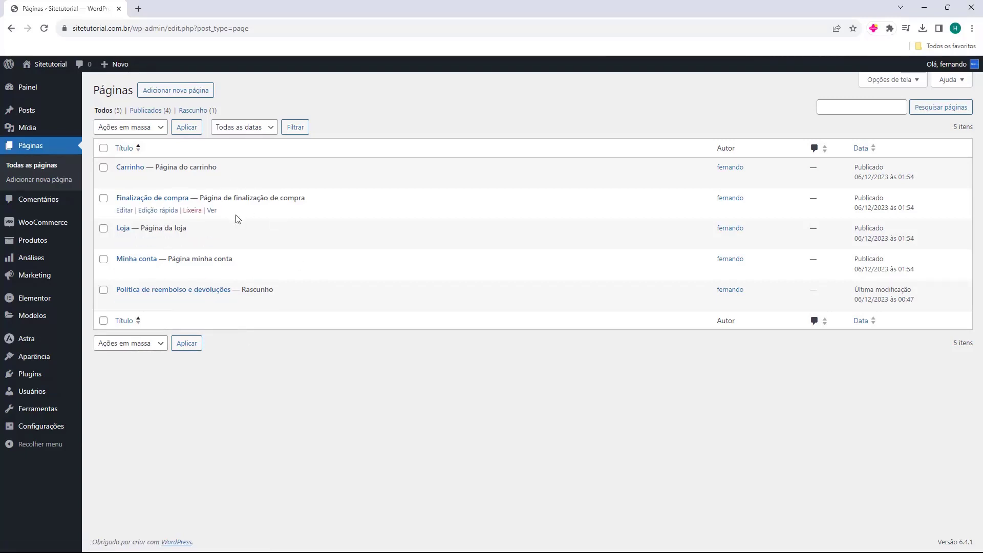
- Add a new page and give it the title 'Inicio'
click(174, 92)
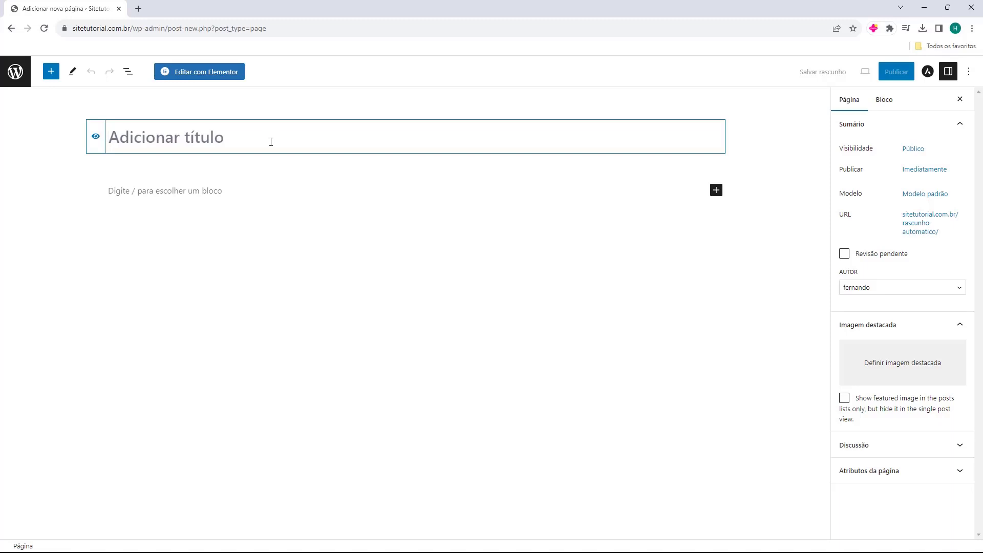
text(Inicio)
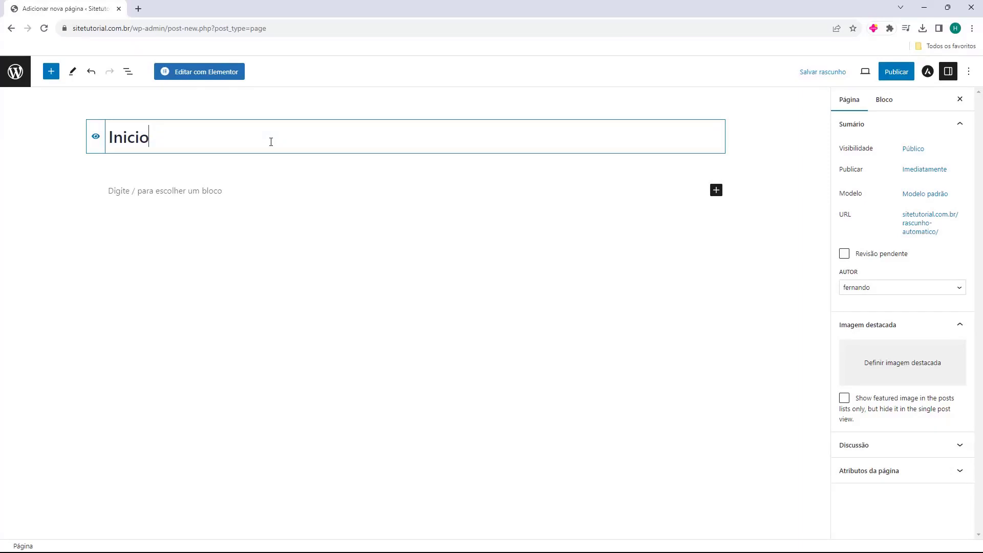
drag(270, 141, 103, 153)
key(BackSpace)
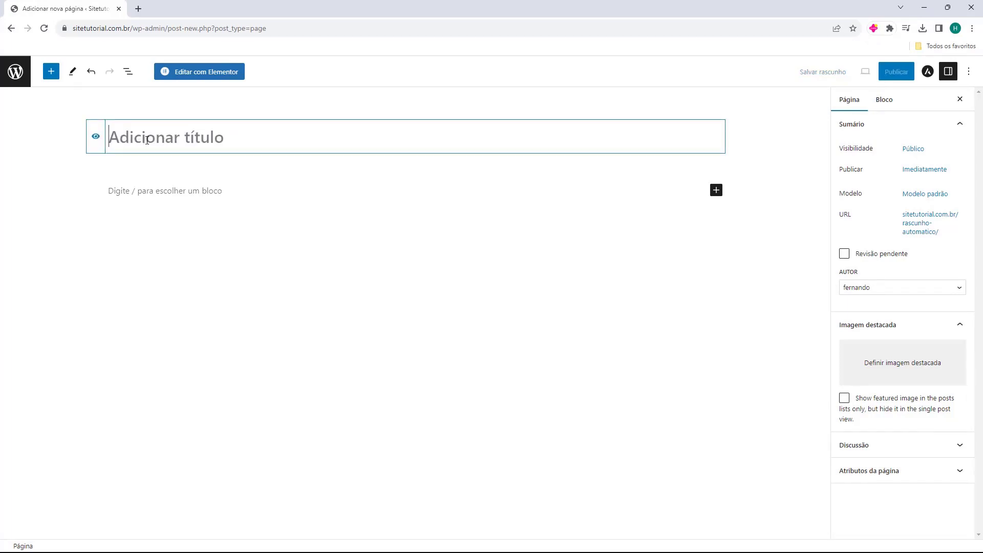
key(ctrl+z)
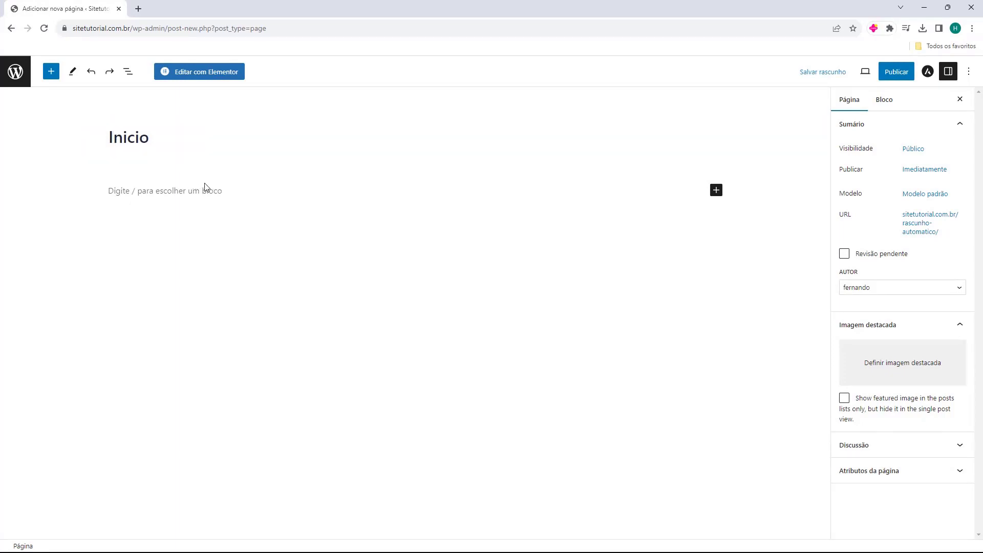
- Open Inicio with Elementor and insert the Landing Page template from Meus modelos
click(204, 76)
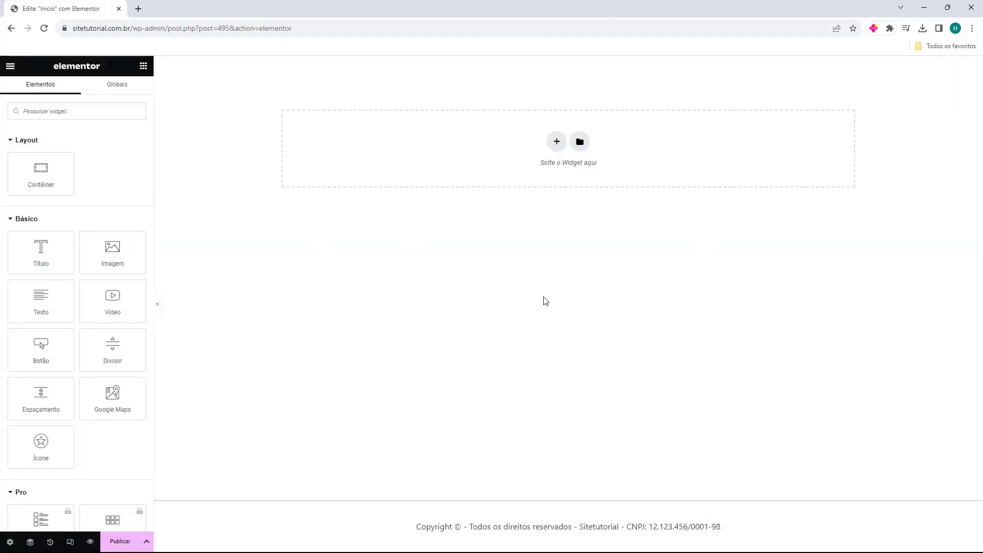
click(580, 143)
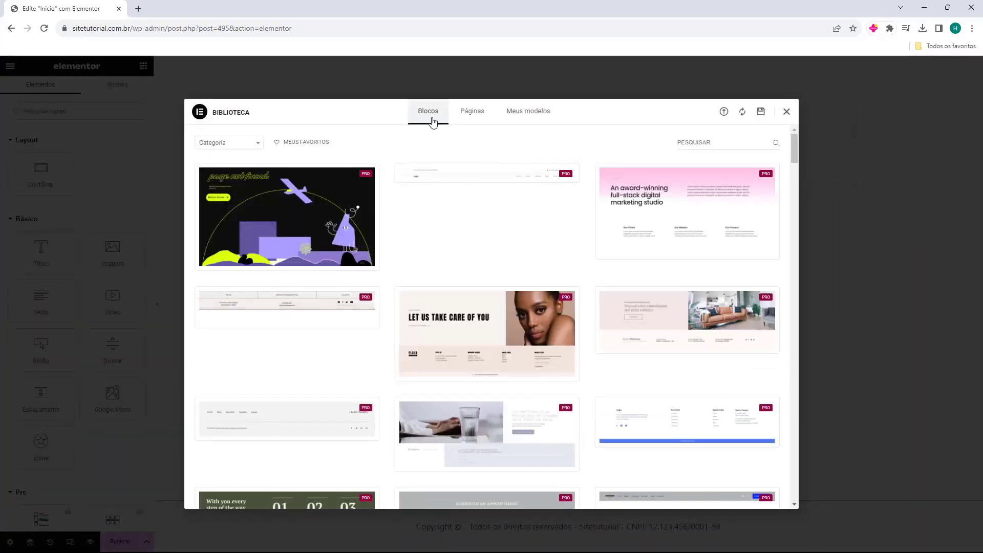
scroll(389, 200, down, 7)
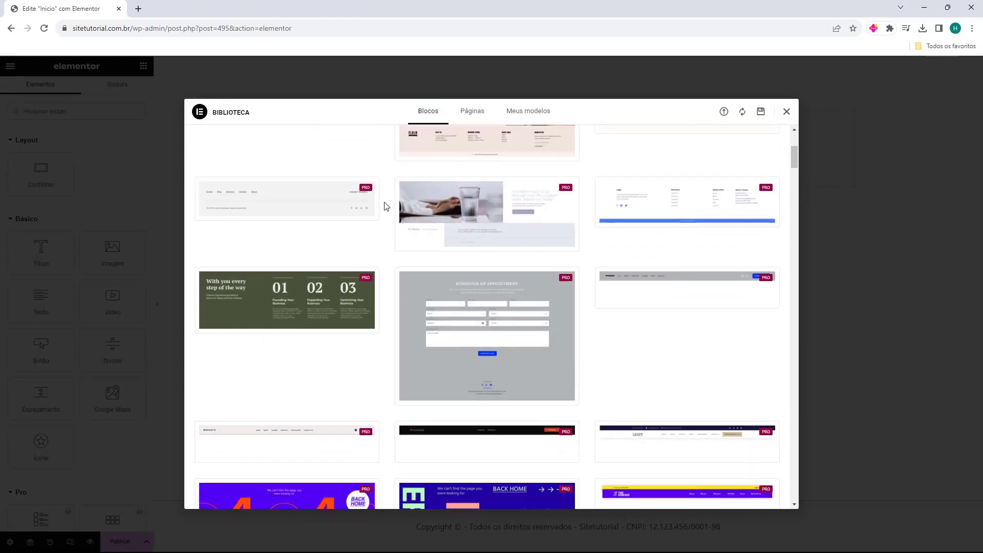
scroll(390, 216, up, 6)
click(470, 110)
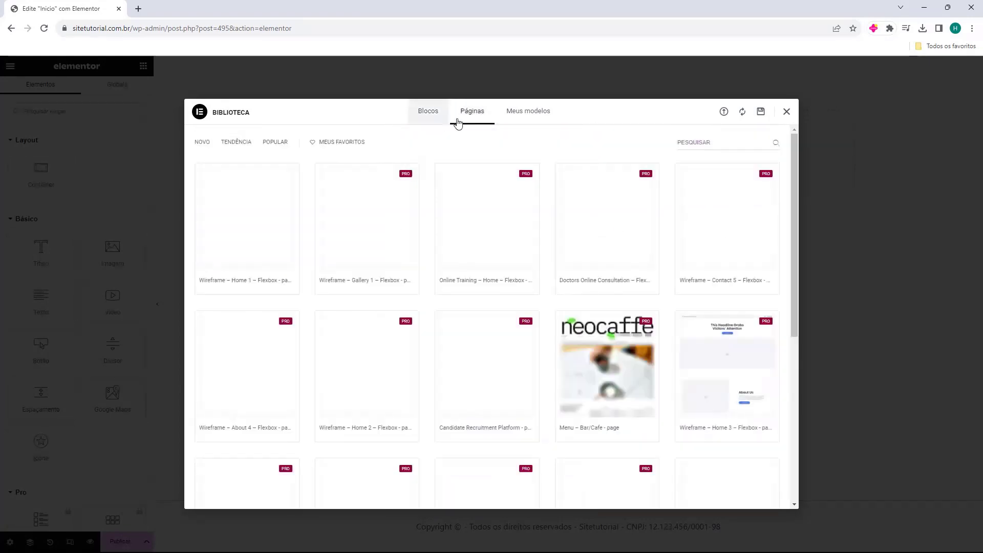
click(521, 121)
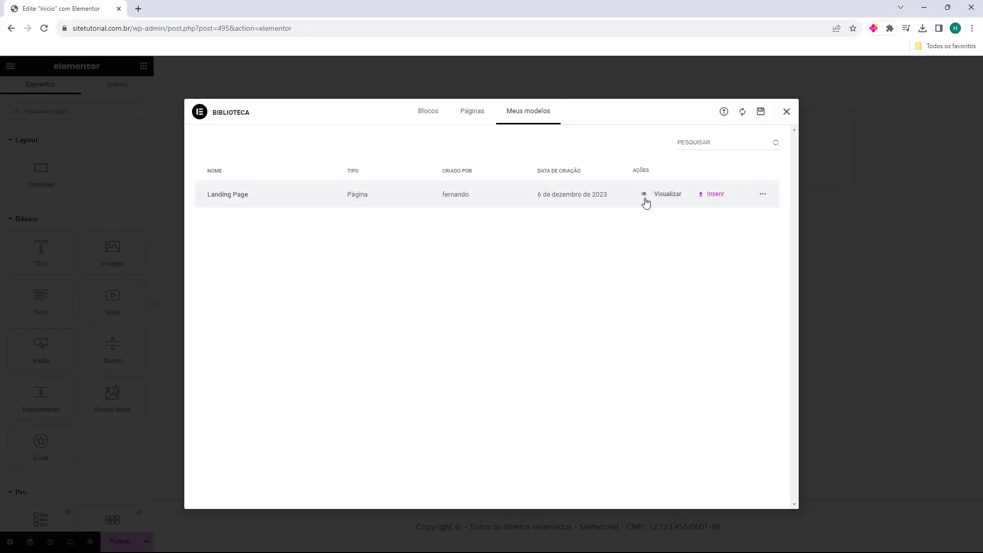
click(714, 195)
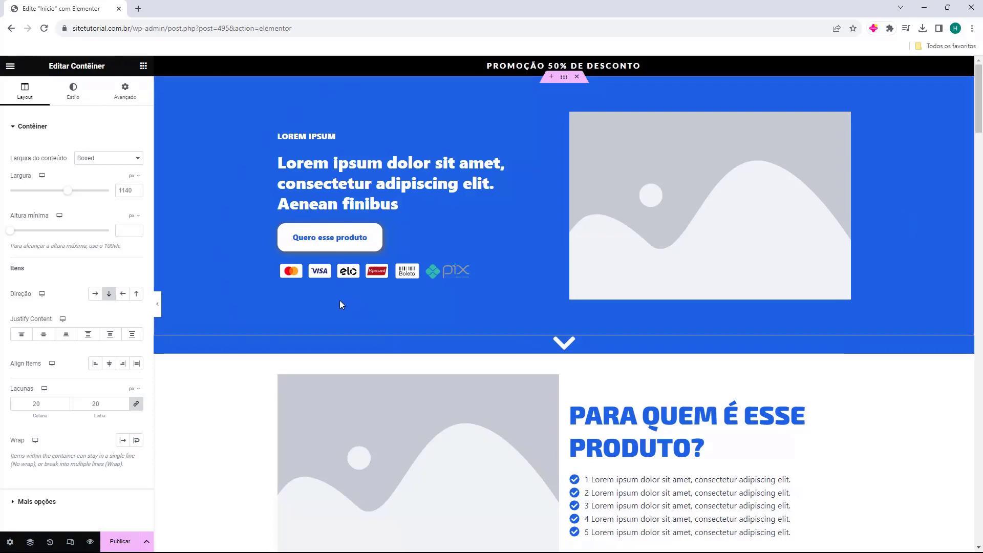
scroll(249, 160, down, 4)
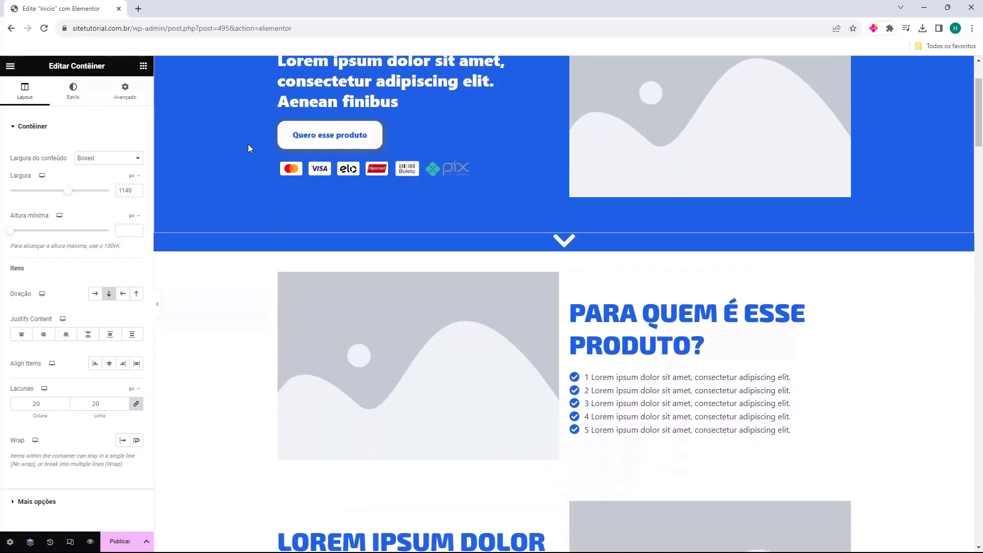
scroll(240, 124, down, 10)
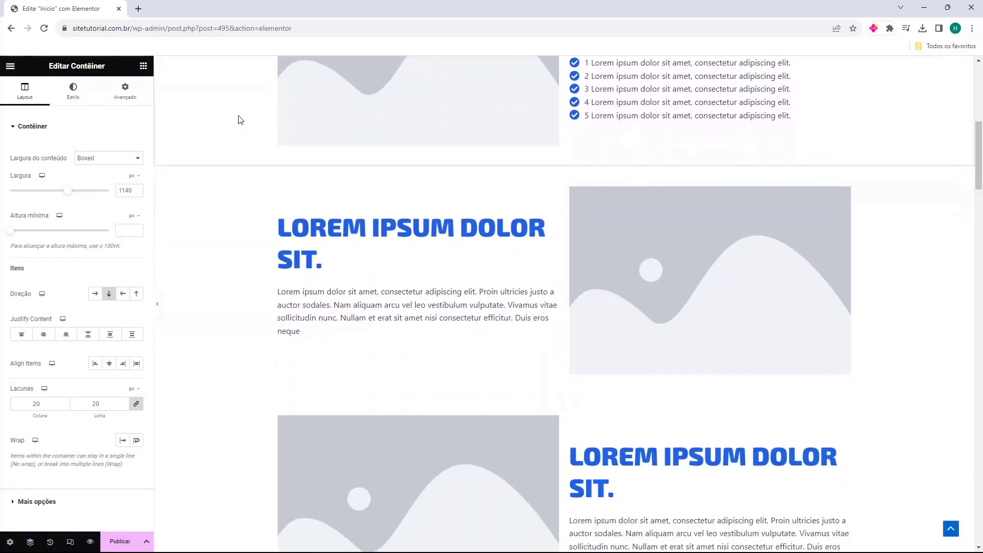
scroll(240, 117, down, 8)
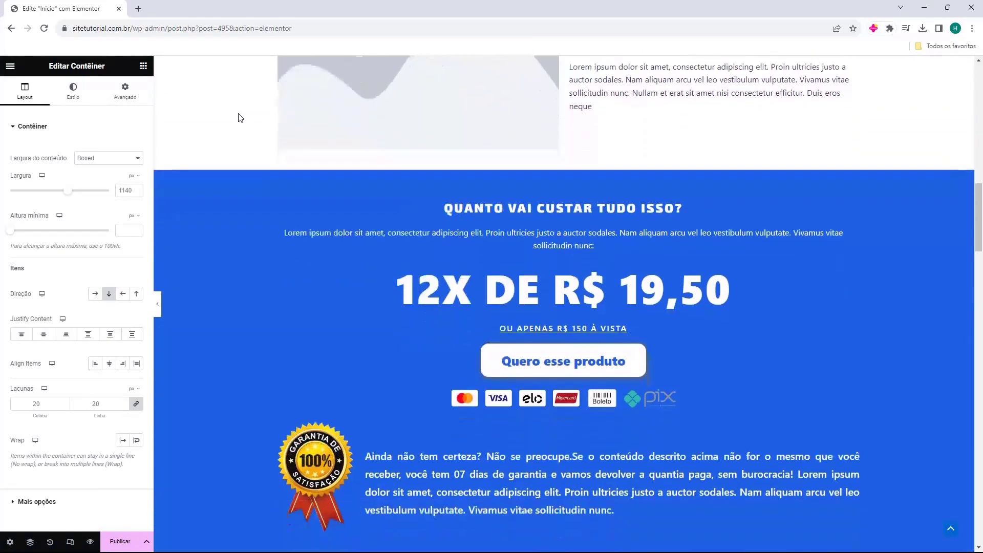
scroll(238, 118, down, 15)
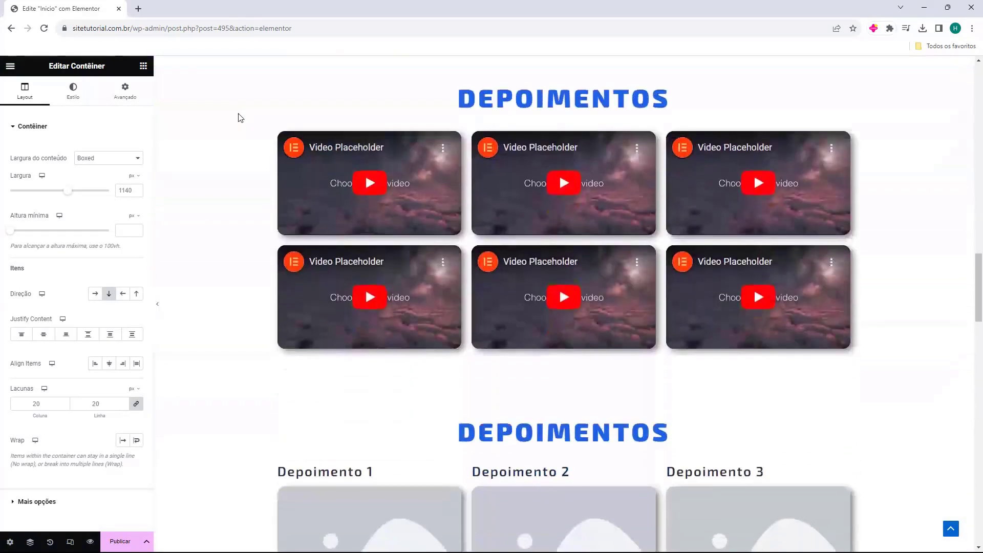
scroll(238, 118, down, 13)
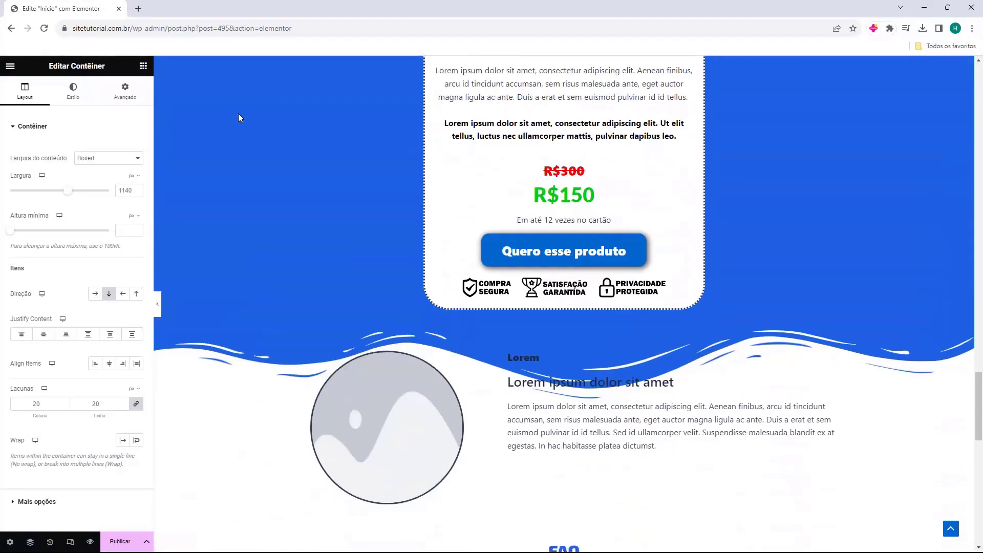
scroll(238, 118, down, 10)
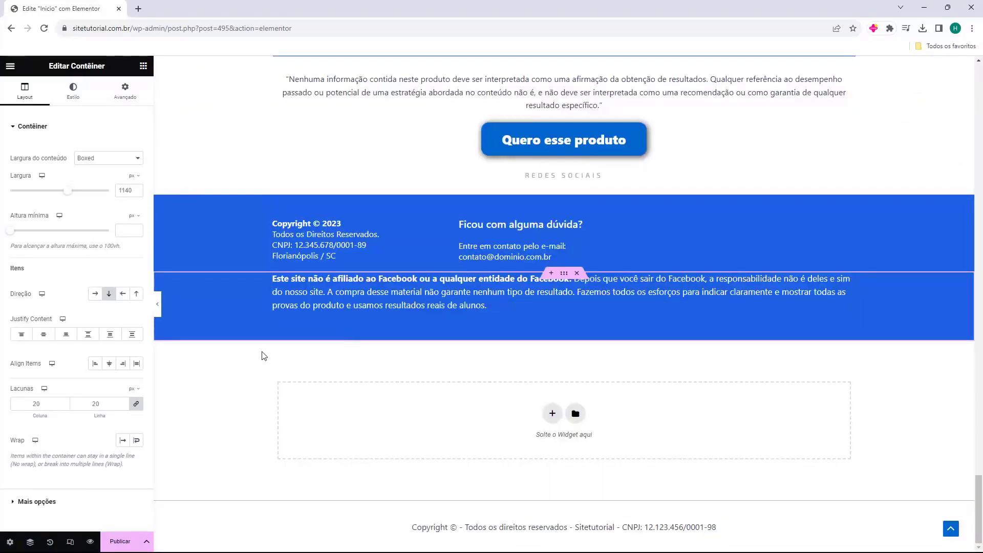
scroll(260, 338, up, 20)
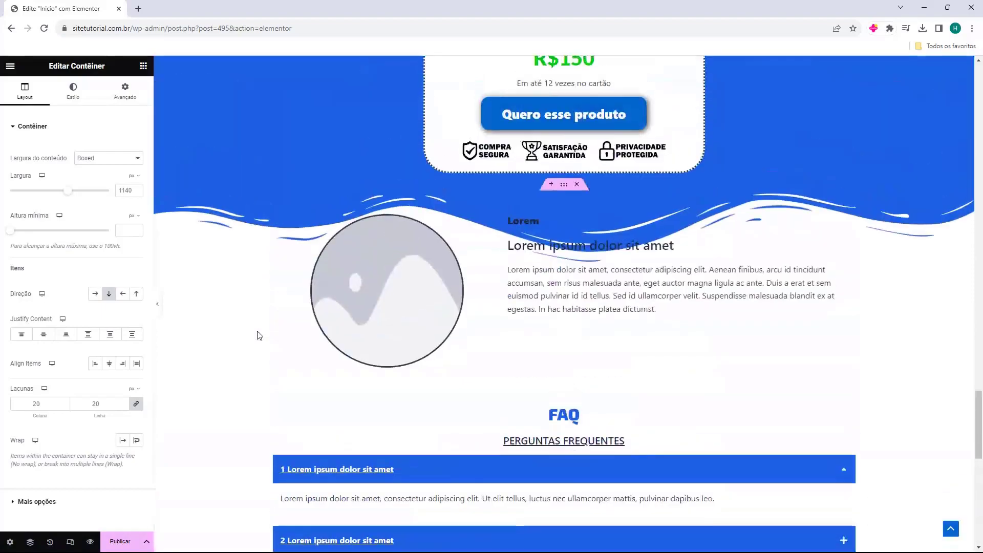
scroll(256, 331, up, 20)
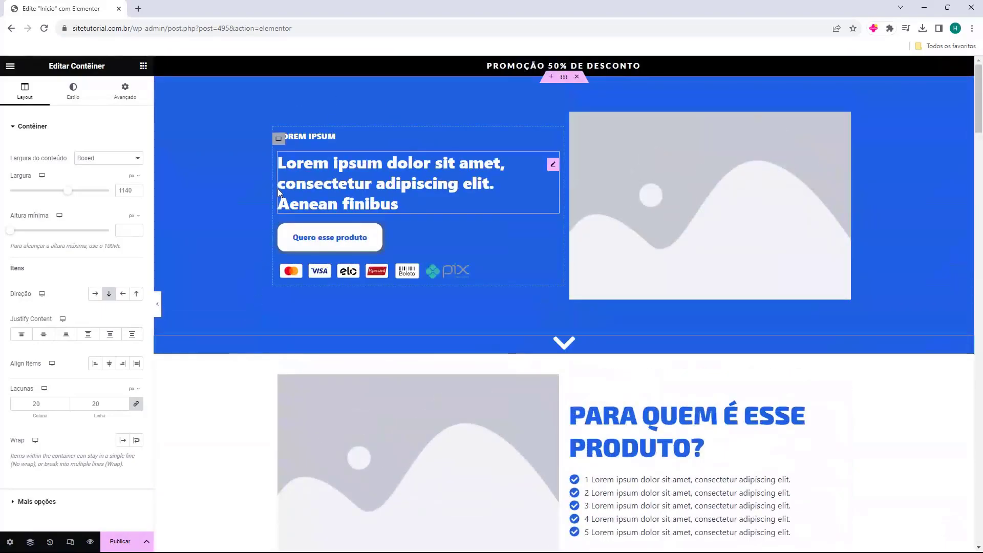
- Change the hero's small LOREM IPSUM label to 'Ebook'
click(318, 137)
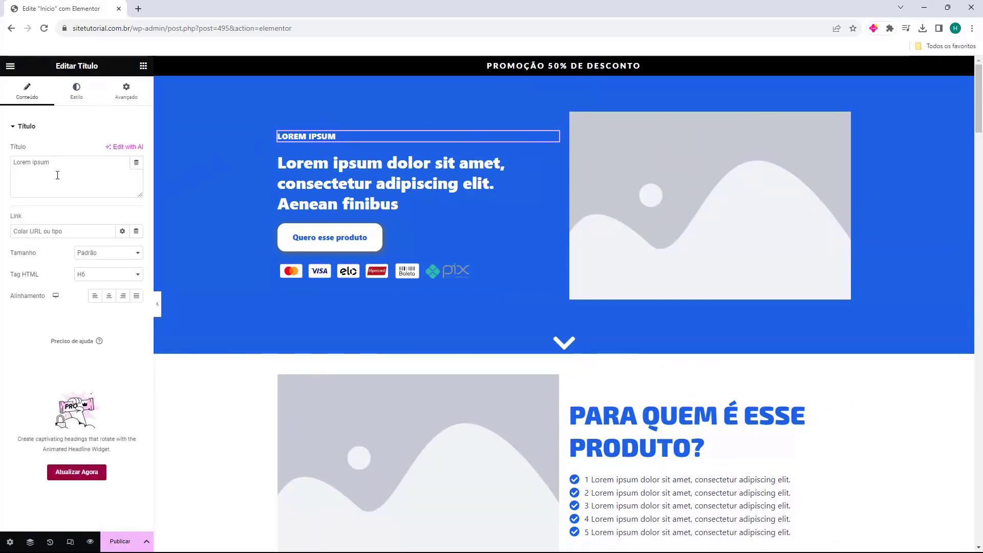
drag(63, 164, 4, 172)
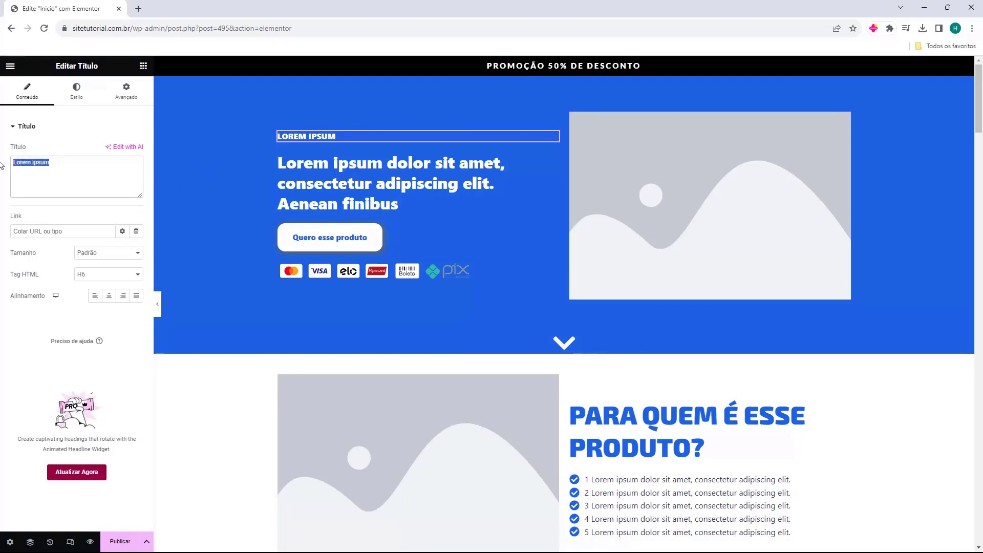
click(76, 173)
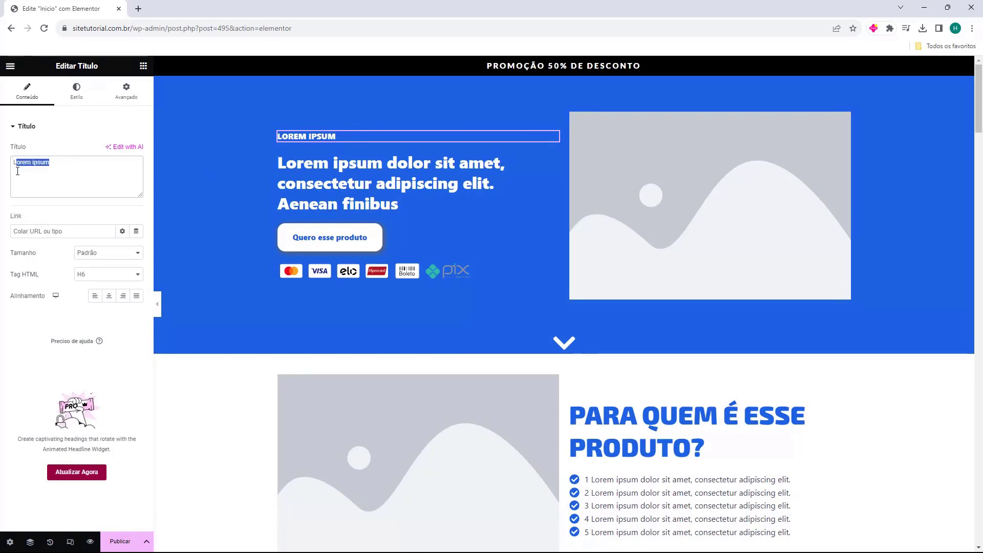
text(Ebook)
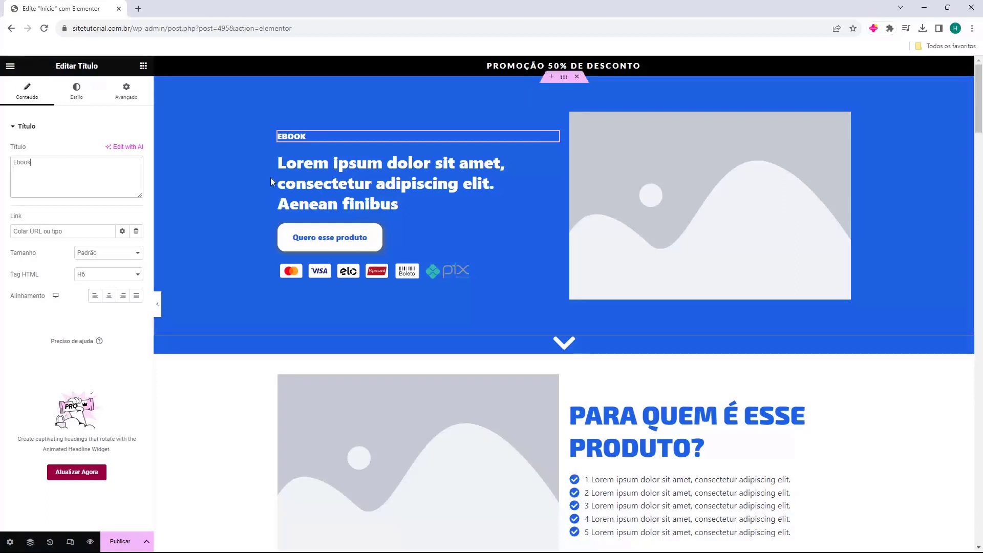
- Replace the main hero headline with 'Como otimizar o seu Site'
click(310, 184)
double_click(82, 162)
key(ctrl+a)
text(Como otimizar o seu Site)
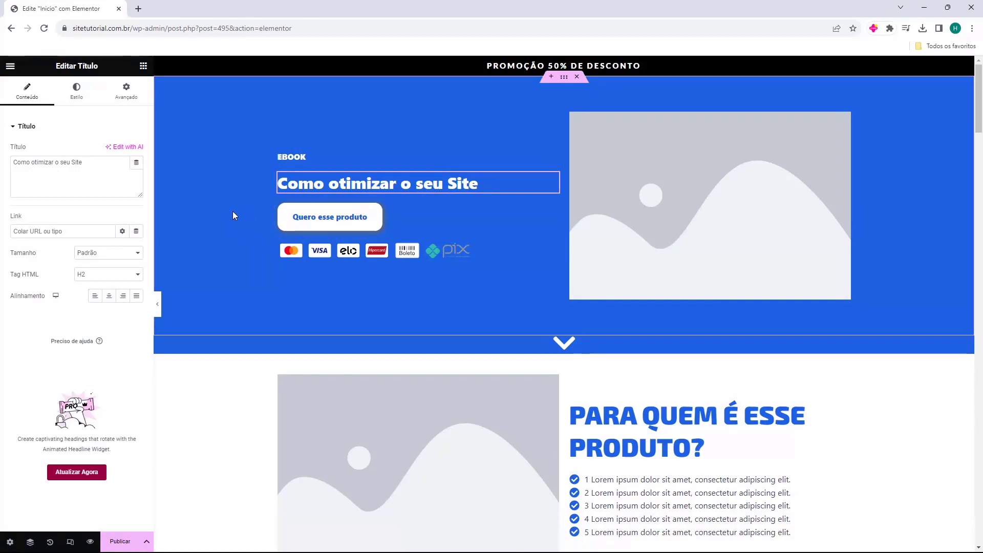
- Swap the hero placeholder picture for 1.png from the media library
click(678, 176)
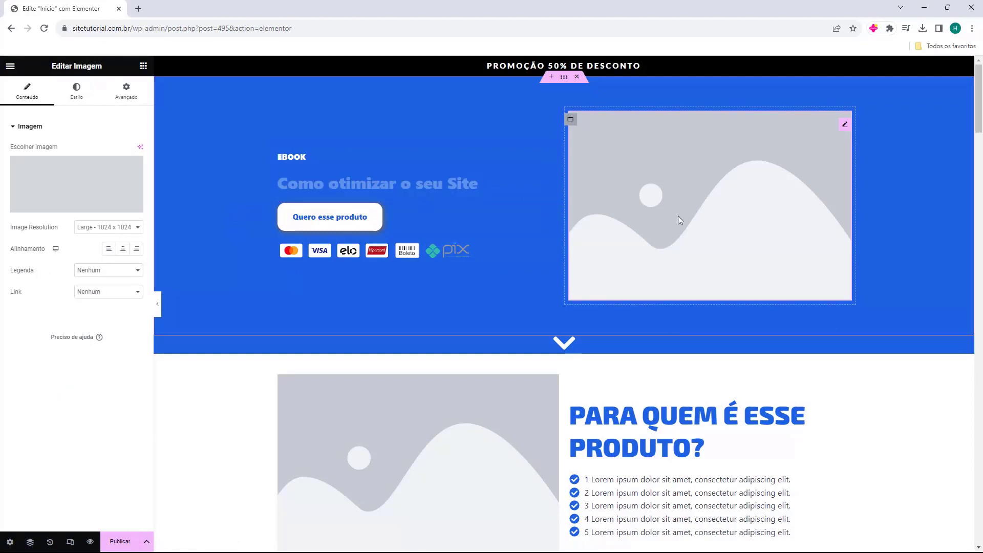
mouse_move(121, 214)
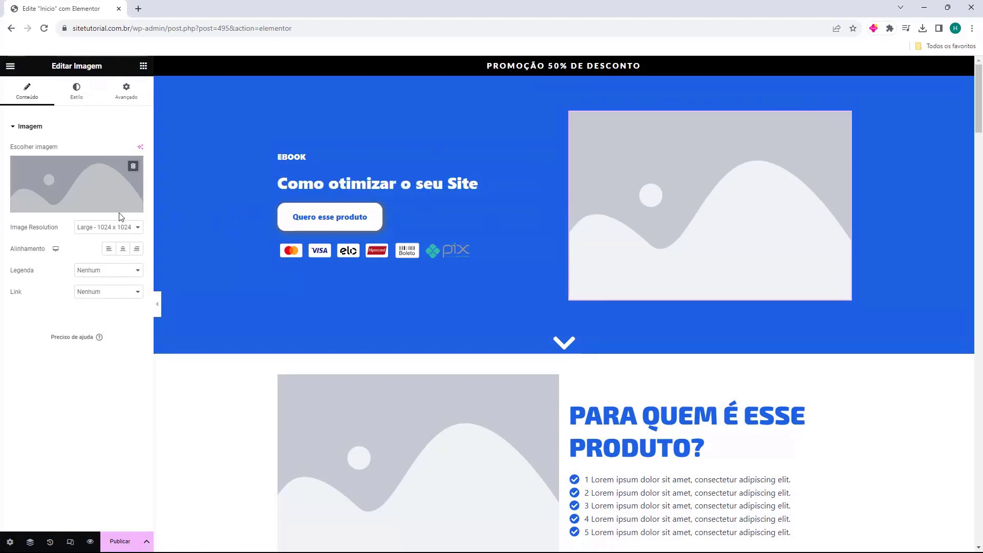
click(62, 175)
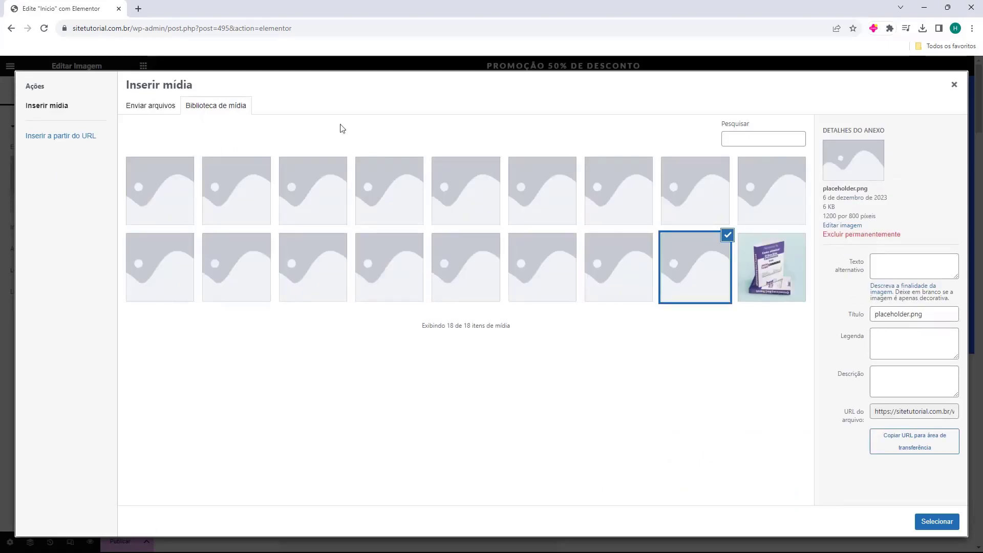
click(768, 293)
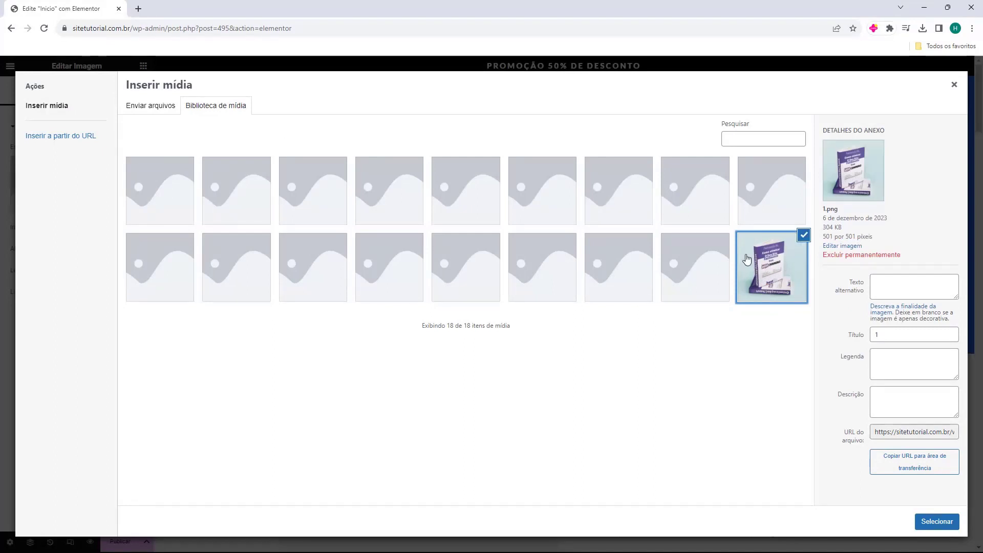
click(914, 462)
click(937, 521)
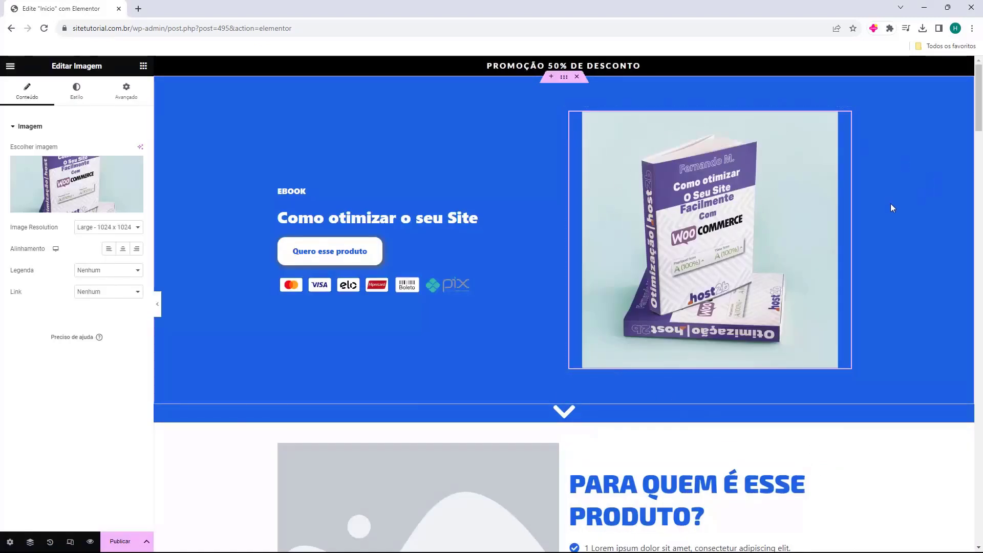
- Set the hero image resolution to Large - 1024 x 1024
click(96, 234)
click(96, 238)
click(97, 233)
click(96, 247)
click(103, 227)
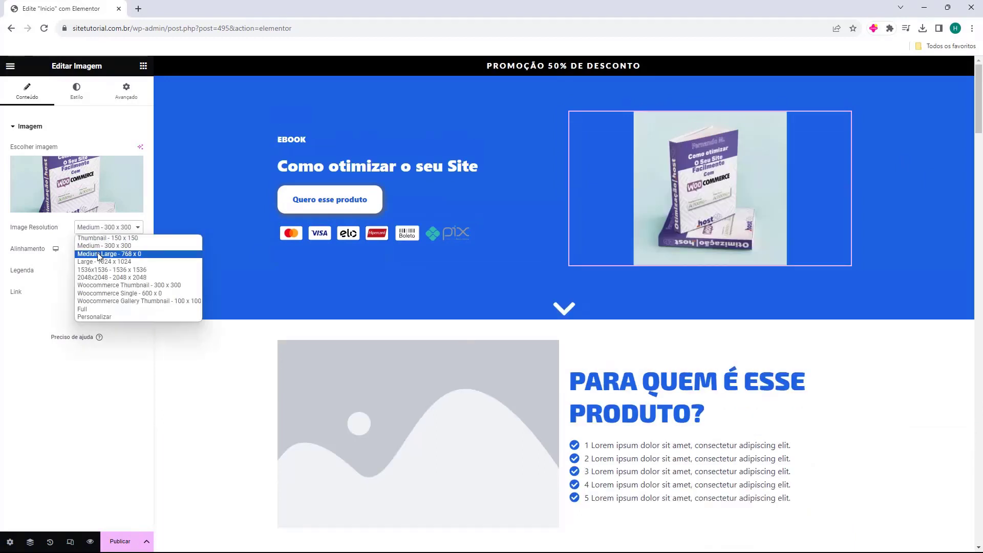
click(99, 254)
key(Down)
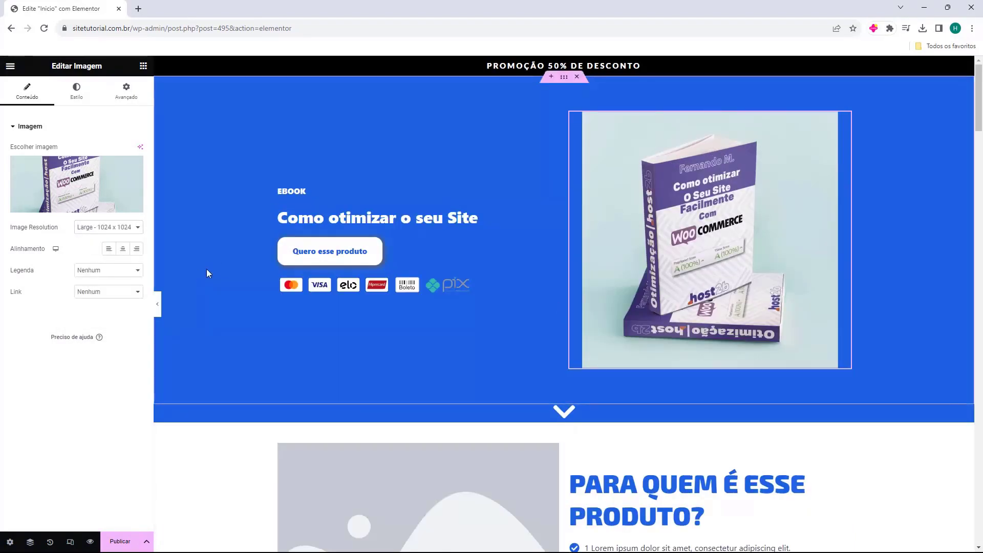
scroll(240, 250, down, 4)
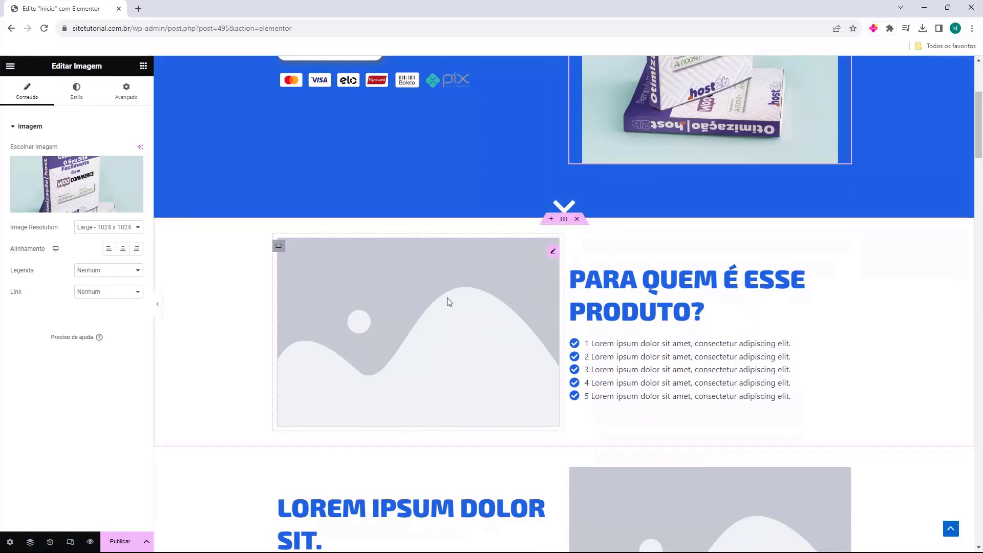
scroll(733, 293, down, 10)
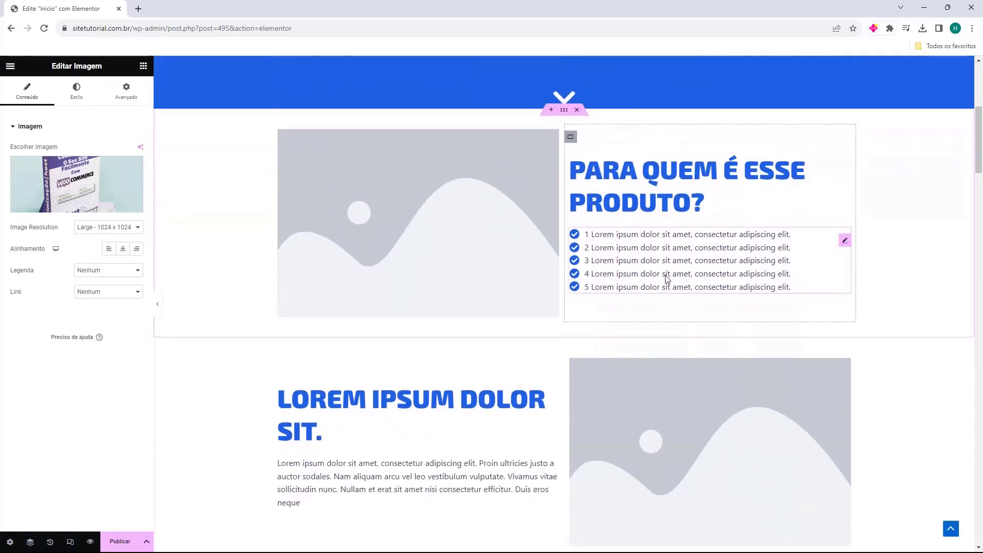
scroll(637, 270, down, 4)
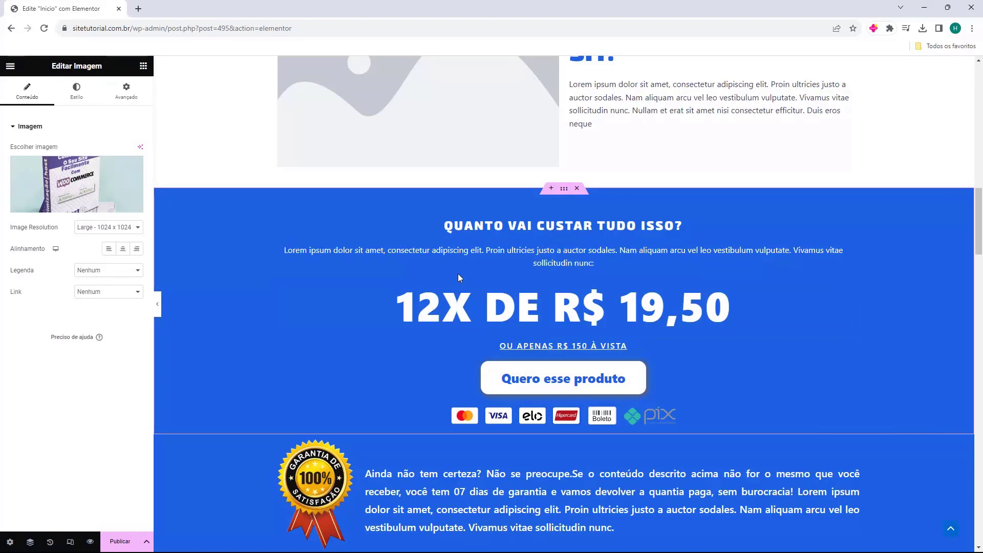
scroll(479, 285, down, 2)
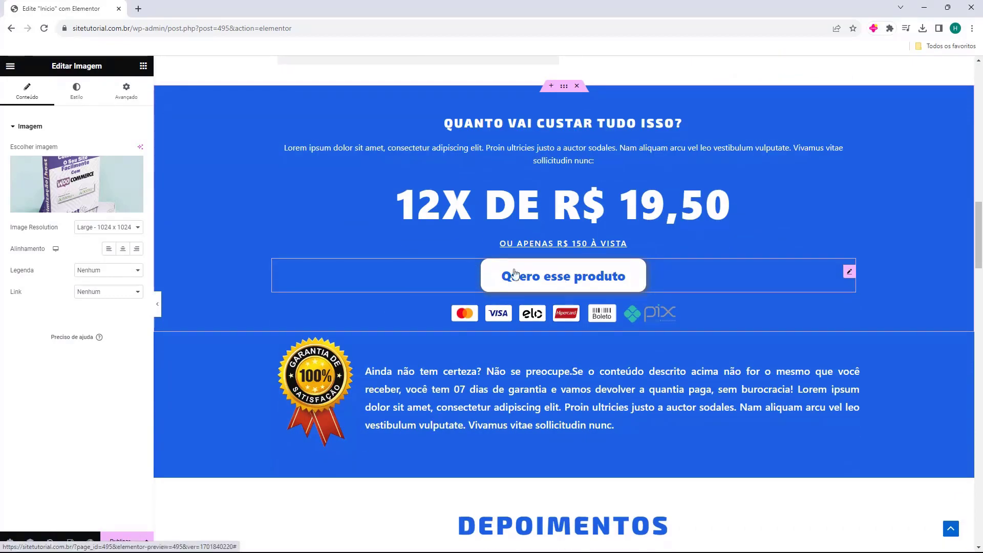
scroll(395, 269, down, 3)
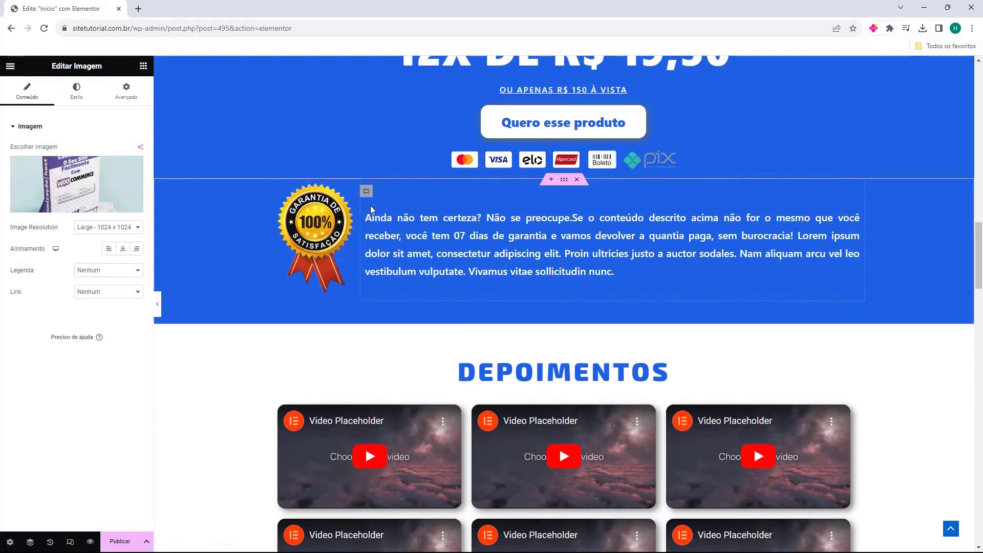
scroll(279, 287, down, 4)
scroll(294, 211, down, 7)
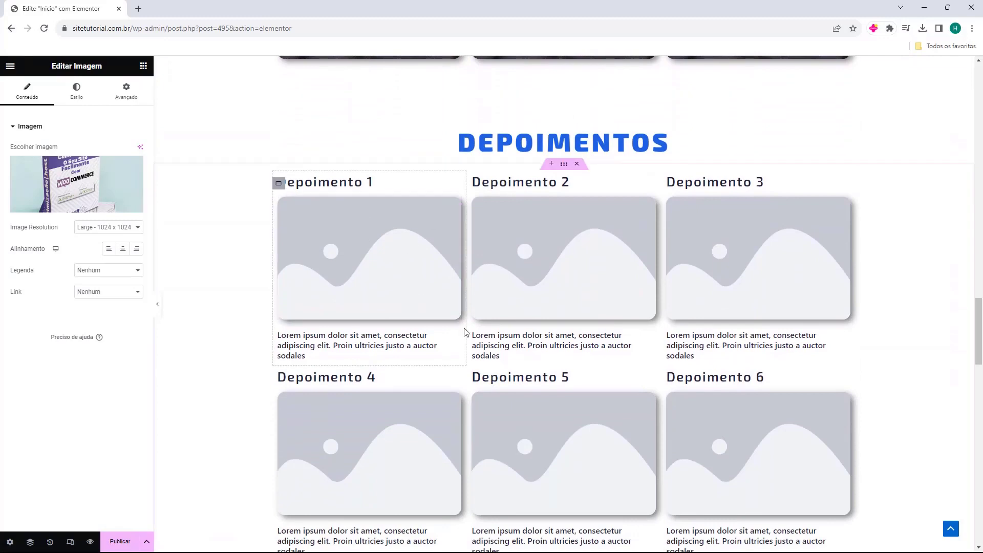
scroll(386, 213, down, 6)
scroll(389, 214, down, 3)
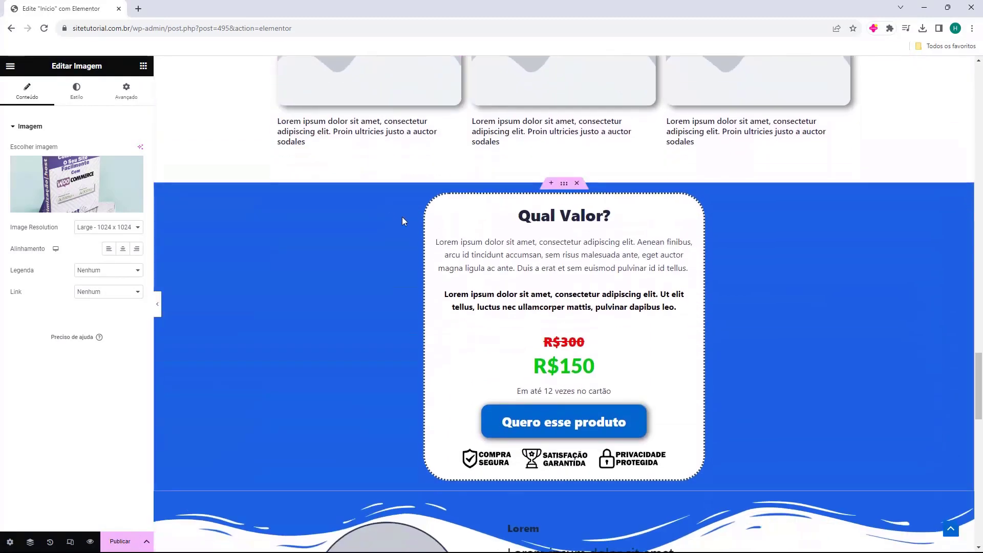
scroll(506, 175, down, 3)
scroll(383, 273, down, 1)
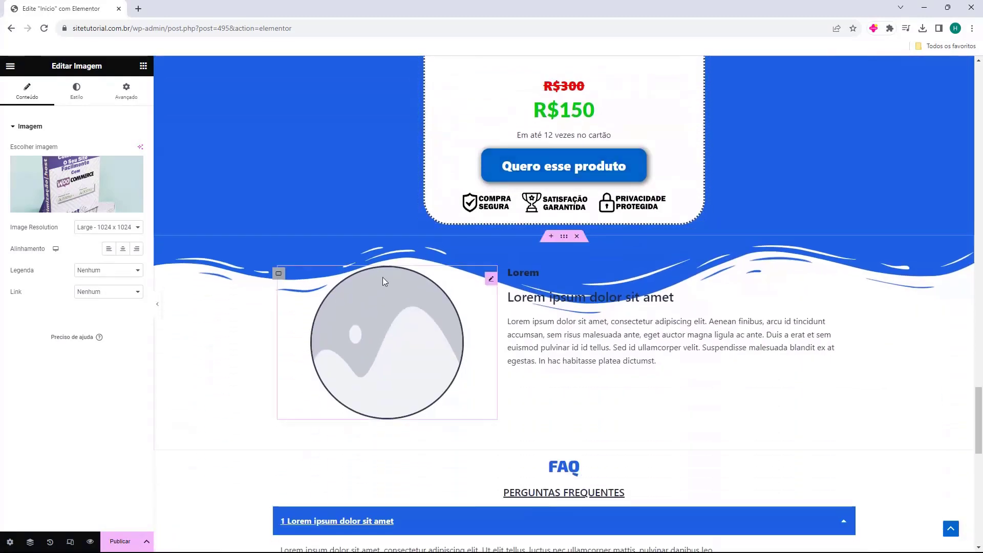
scroll(472, 275, down, 4)
scroll(472, 274, down, 5)
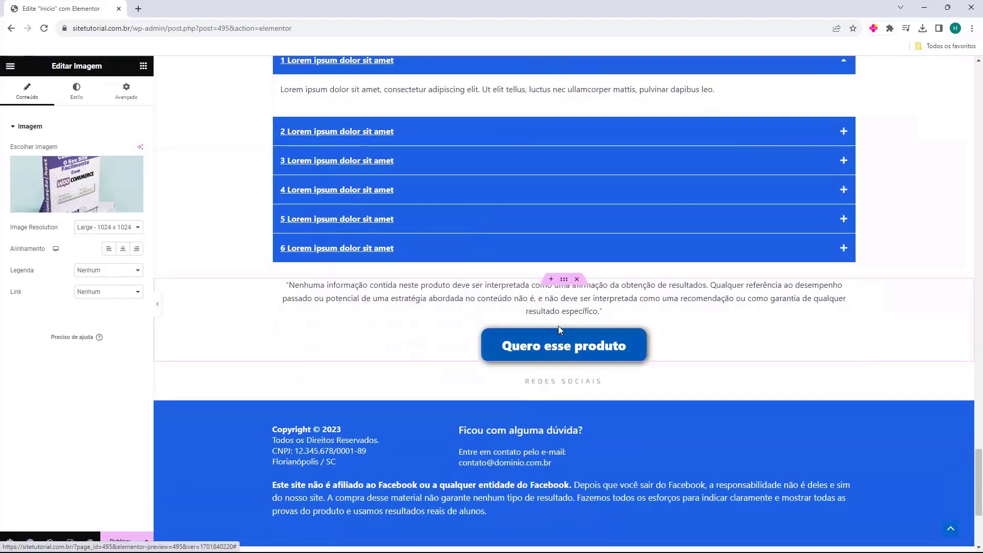
scroll(548, 356, down, 1)
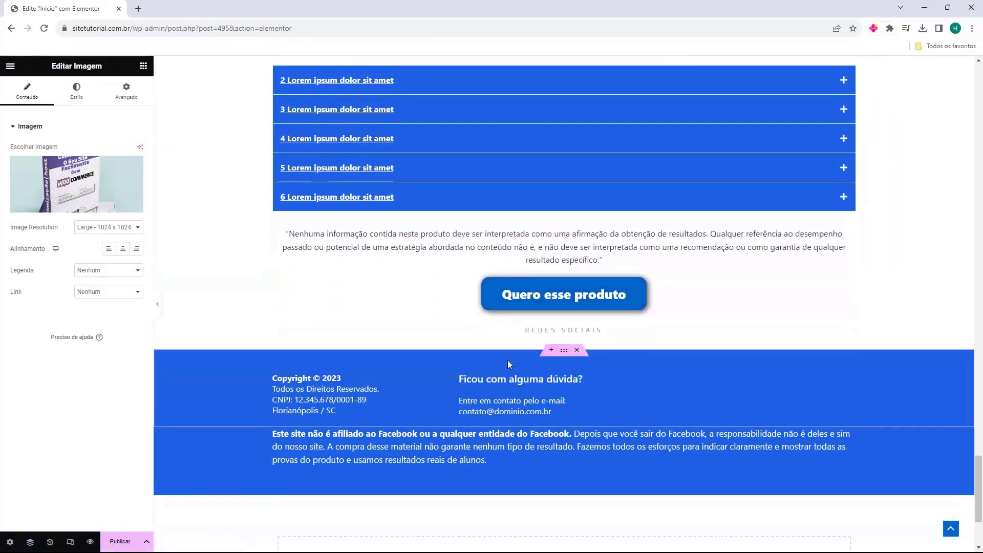
scroll(328, 365, up, 20)
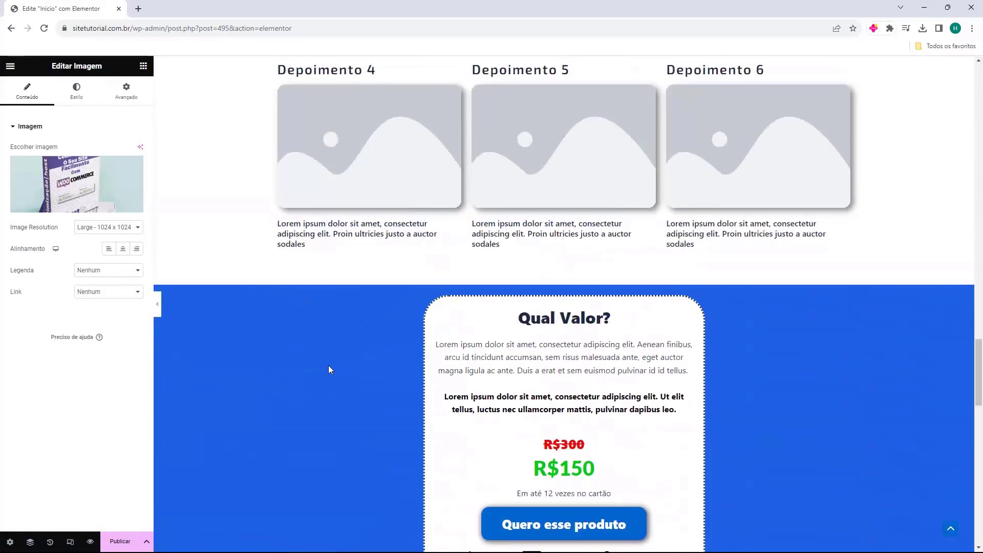
scroll(210, 225, up, 20)
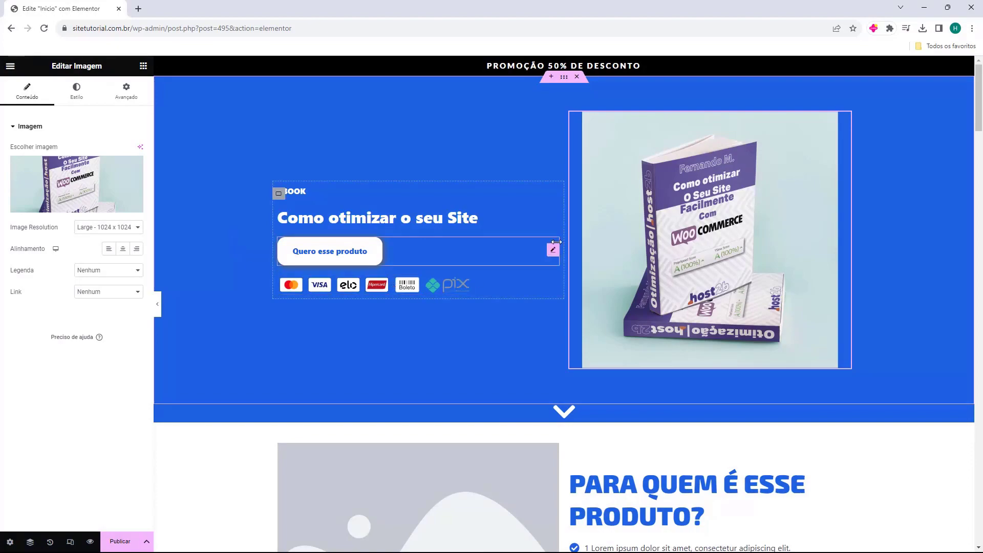
scroll(536, 241, down, 10)
scroll(536, 241, down, 20)
scroll(499, 226, down, 8)
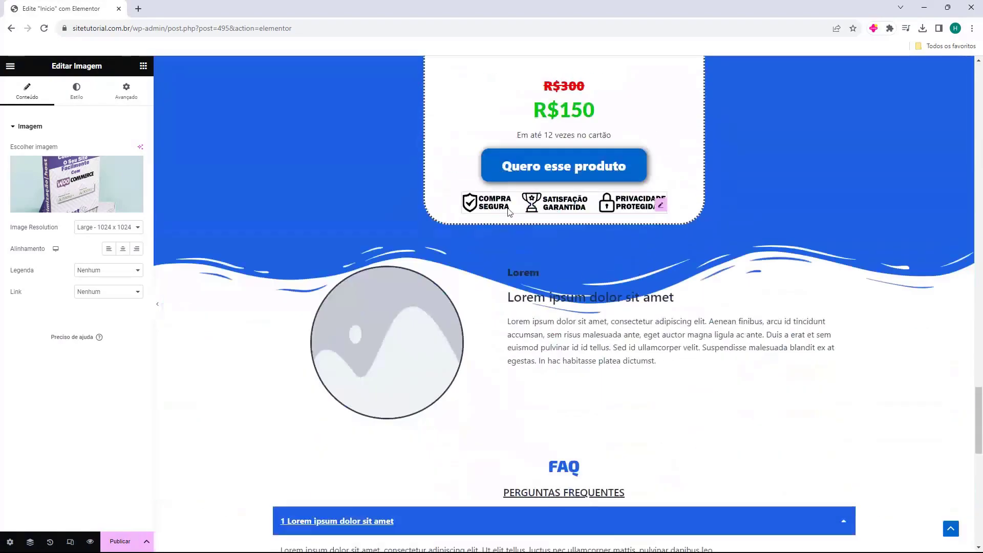
scroll(396, 352, up, 15)
scroll(358, 337, up, 20)
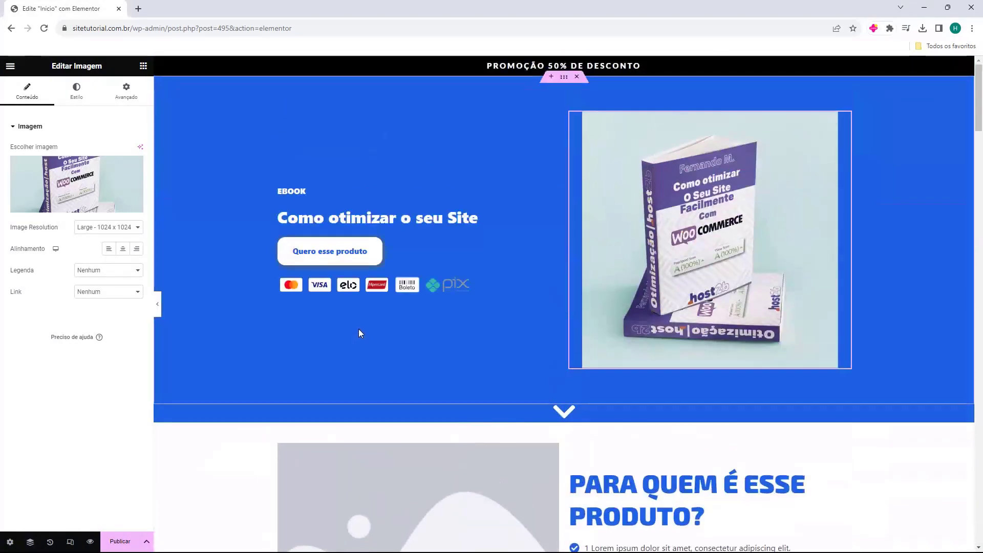
scroll(638, 363, down, 15)
scroll(559, 214, down, 10)
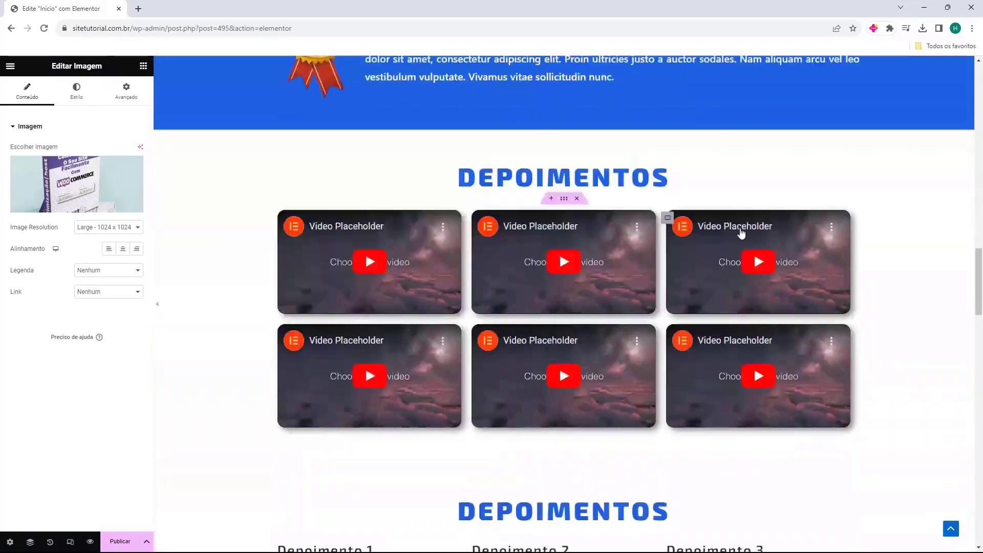
scroll(384, 164, up, 5)
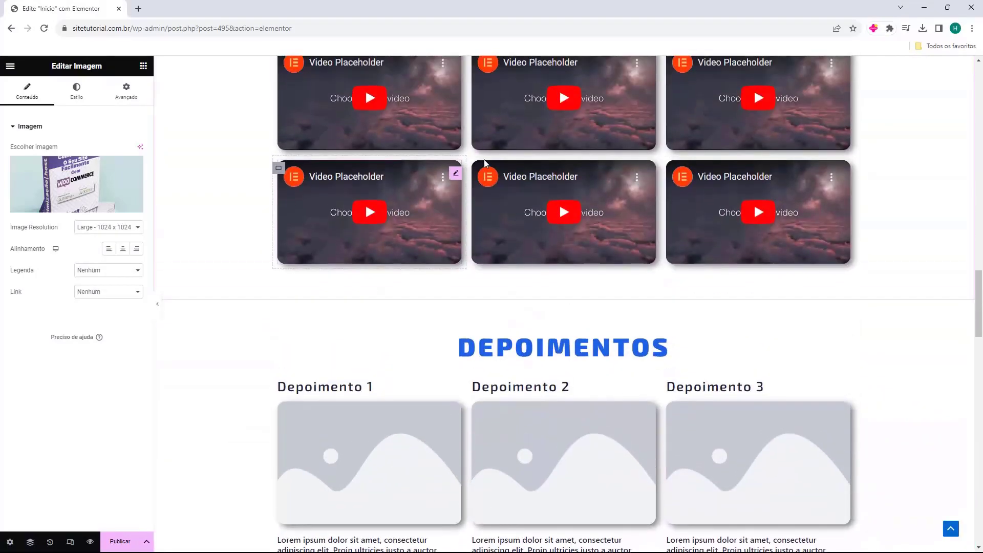
scroll(442, 164, down, 10)
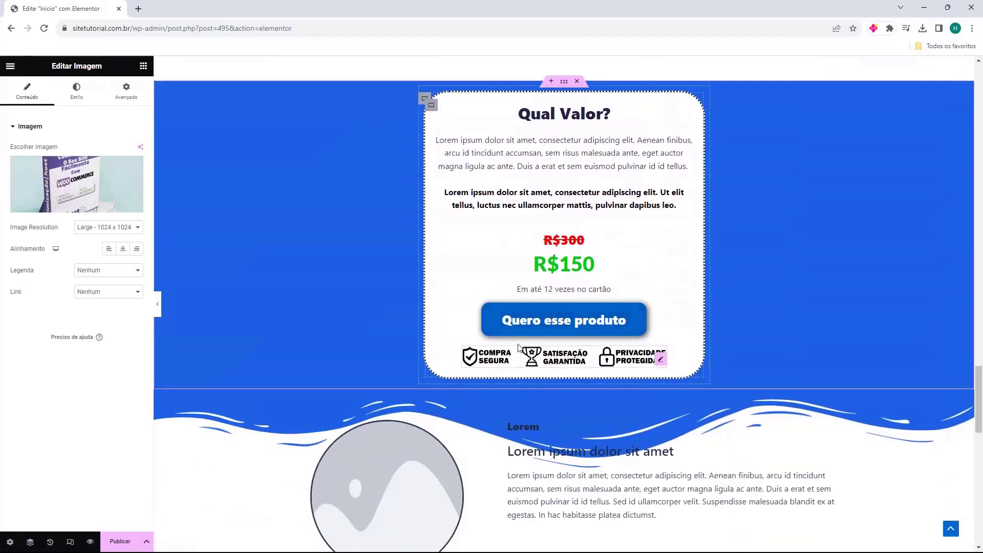
scroll(547, 352, up, 20)
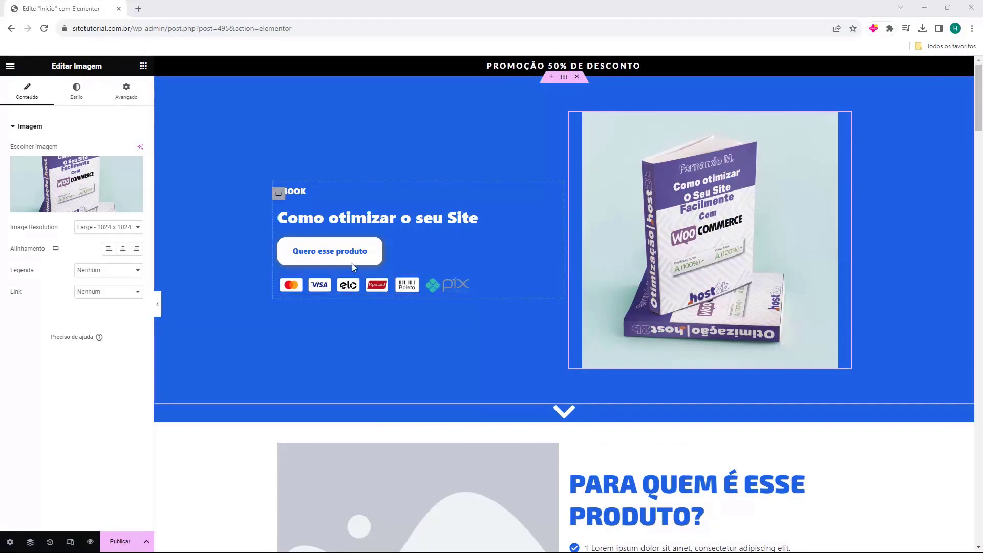
- Link the hero's Quero esse produto button to sitetutorial.com.br/?add-to-cart=453
click(332, 254)
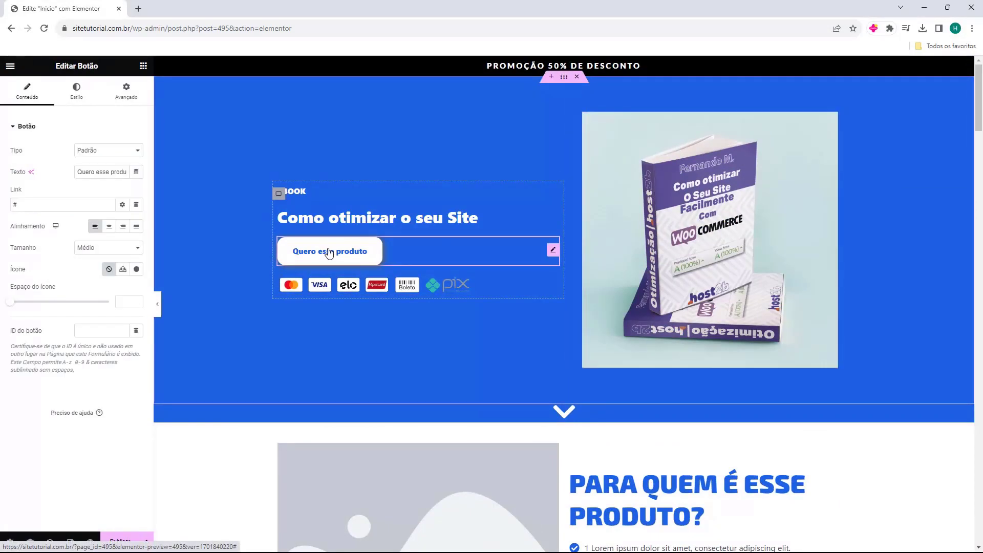
click(56, 205)
key(BackSpace)
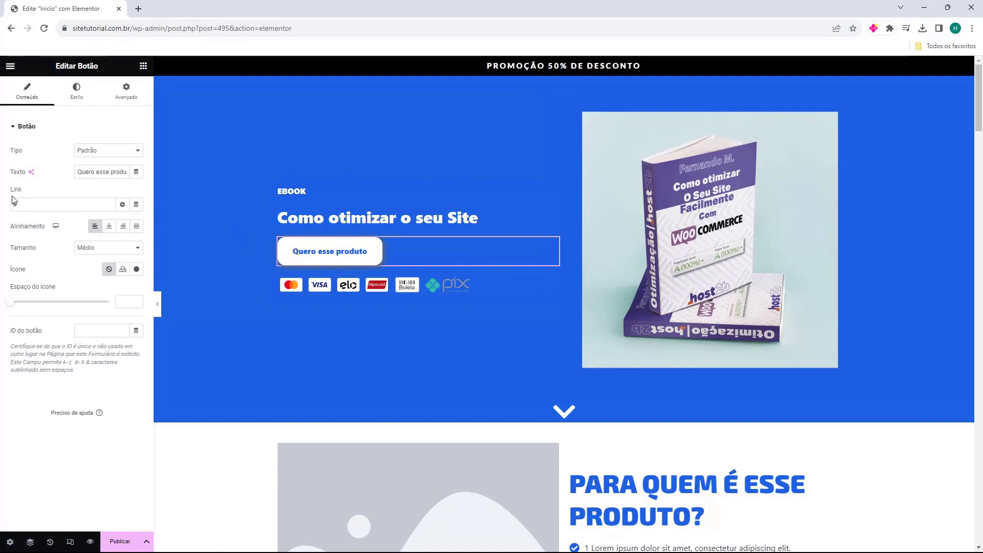
click(15, 205)
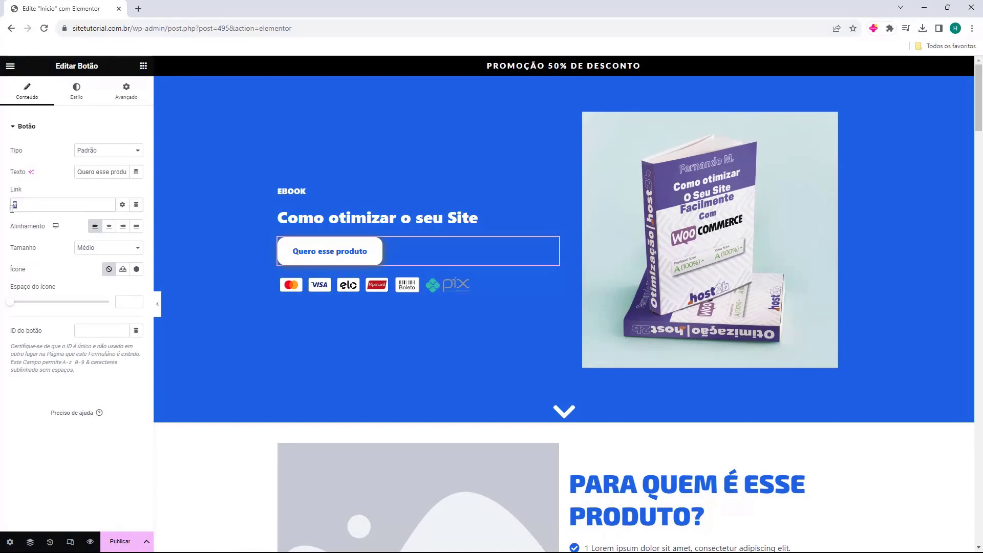
key(BackSpace)
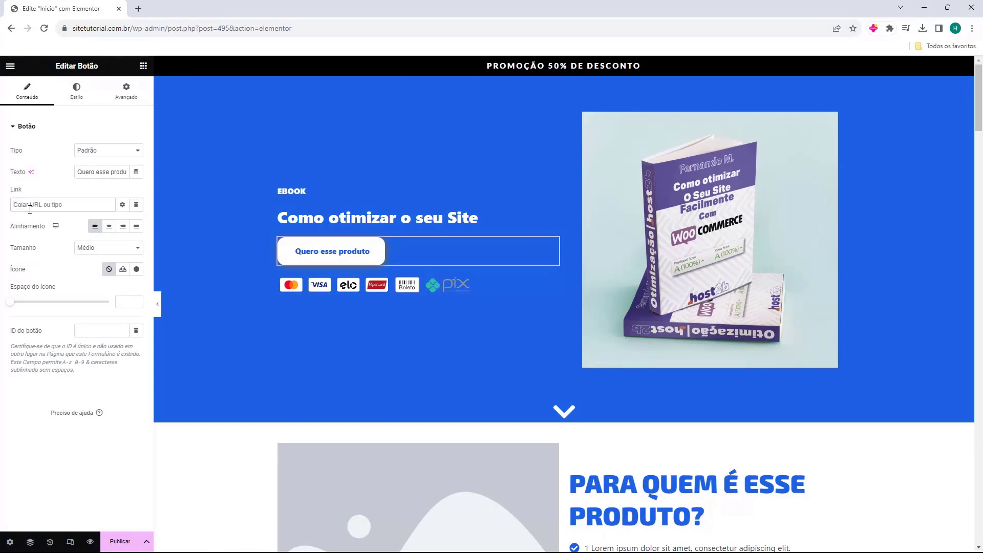
key(ctrl+v)
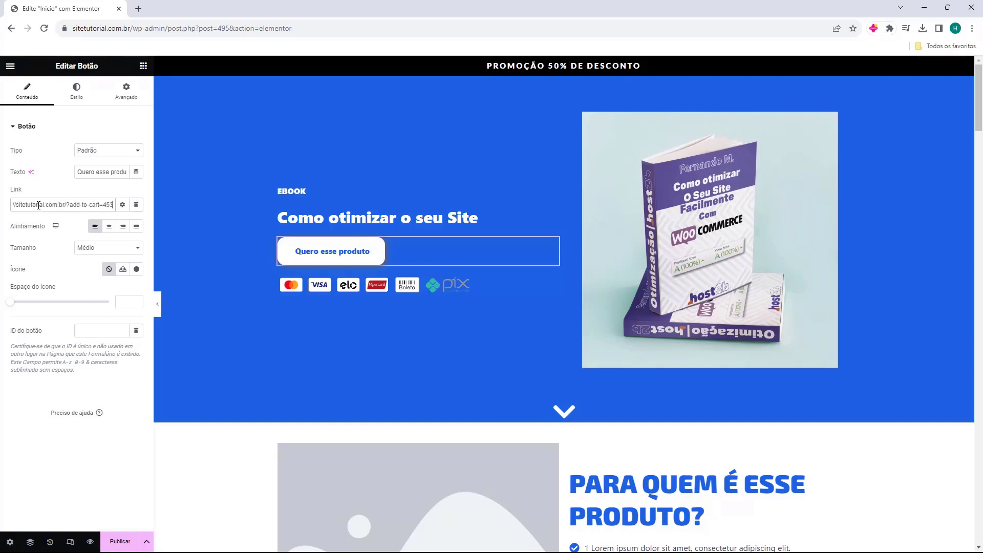
drag(24, 206, 105, 206)
click(27, 206)
click(82, 206)
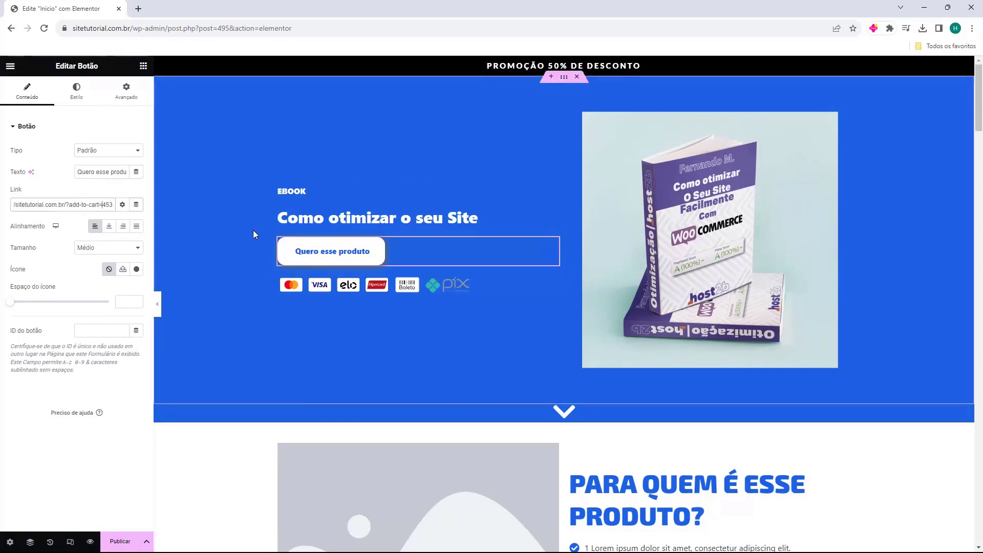
- Paste the ?add-to-cart=453 link into the pricing and bottom Quero esse produto buttons
scroll(364, 198, down, 15)
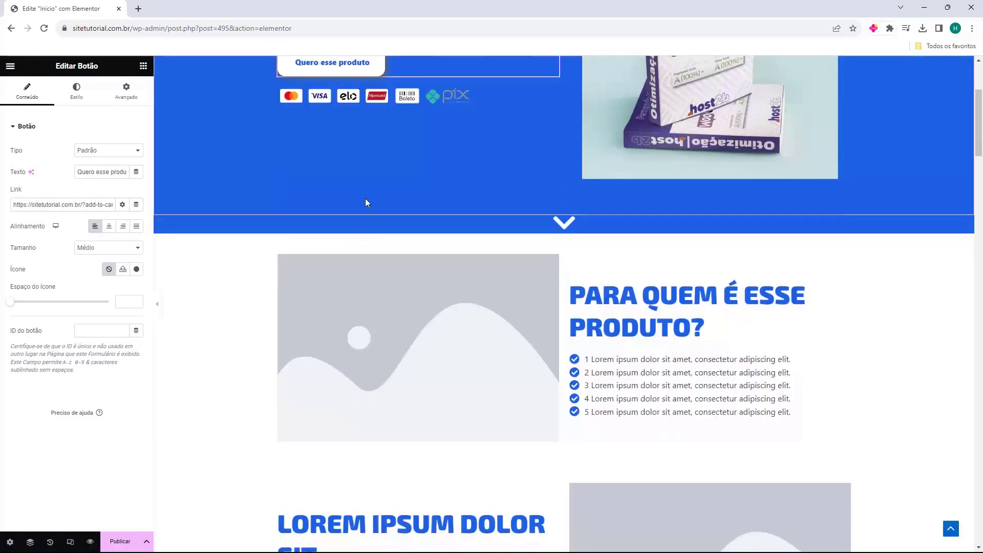
scroll(382, 204, down, 2)
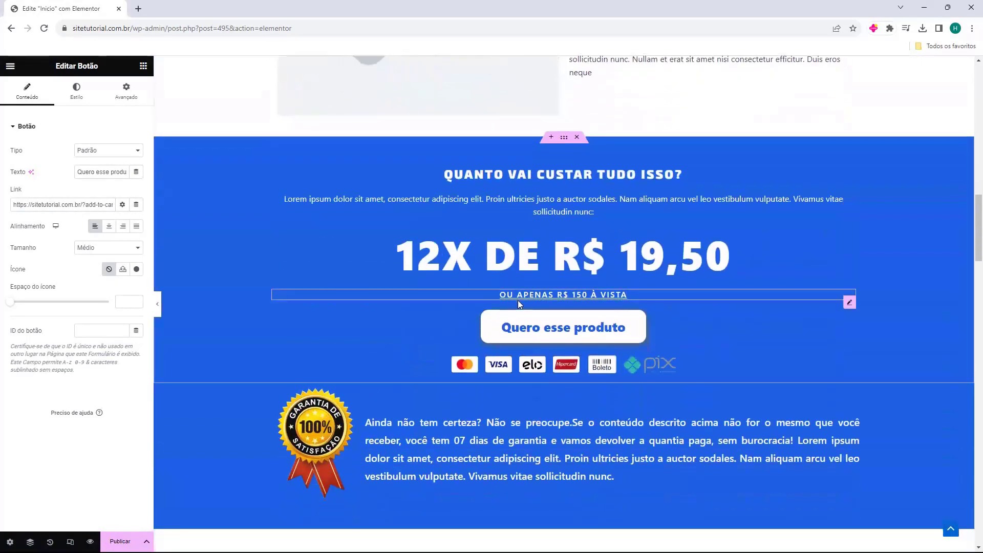
click(517, 328)
click(30, 204)
key(ctrl+v)
scroll(389, 205, down, 18)
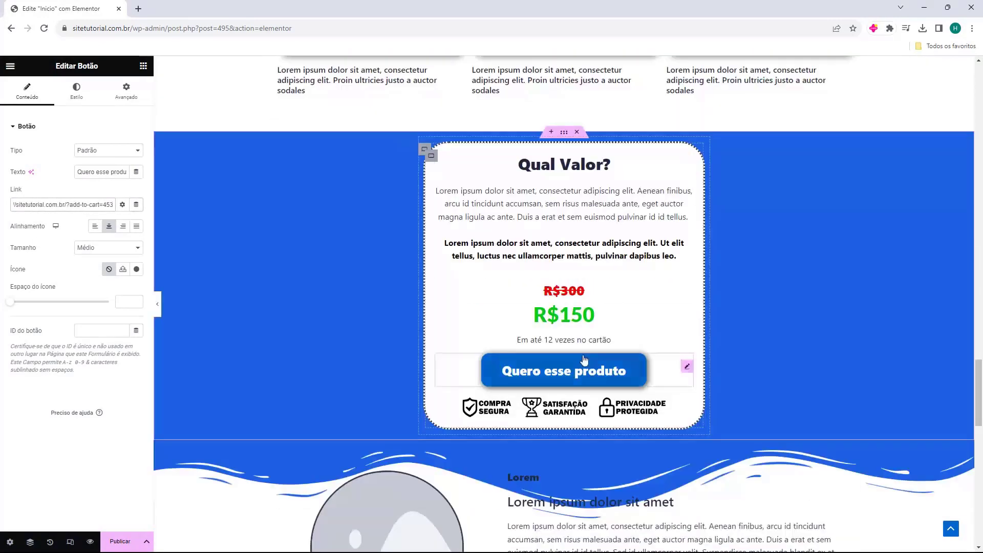
click(584, 360)
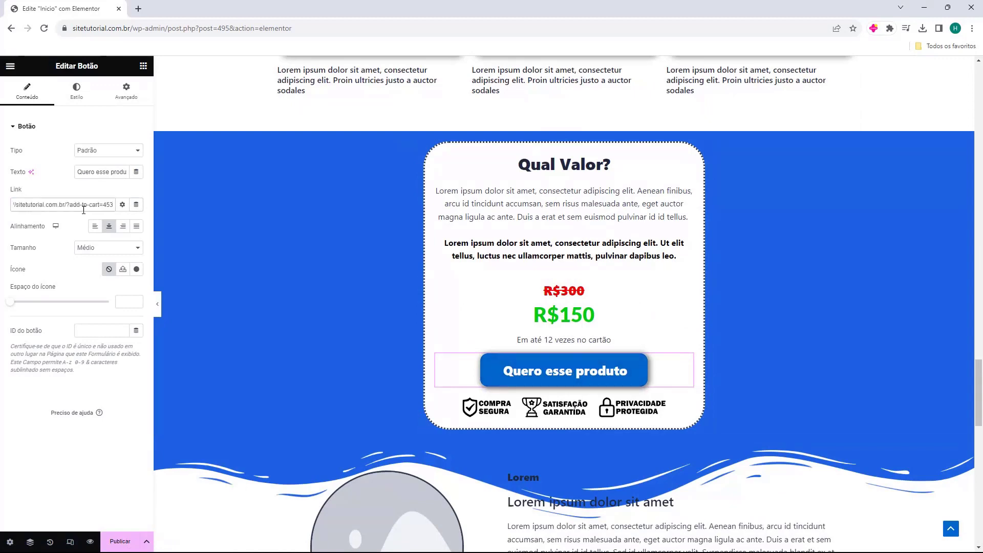
scroll(379, 264, down, 13)
click(485, 354)
click(48, 204)
key(ctrl+a)
key(ctrl+v)
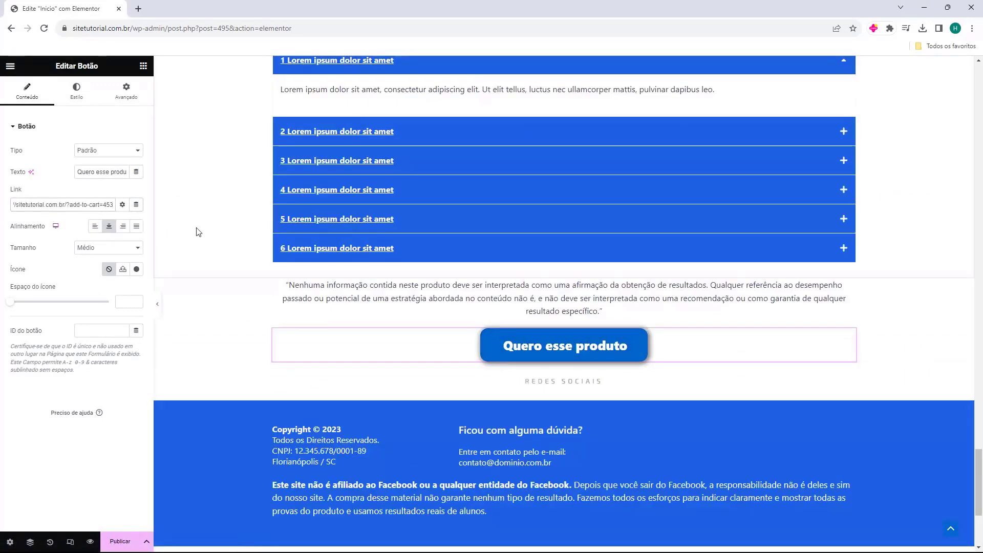
- Review the footer, disclaimer and FAQ texts, then scroll back to the top
scroll(308, 350, down, 2)
click(308, 350)
click(537, 354)
click(658, 415)
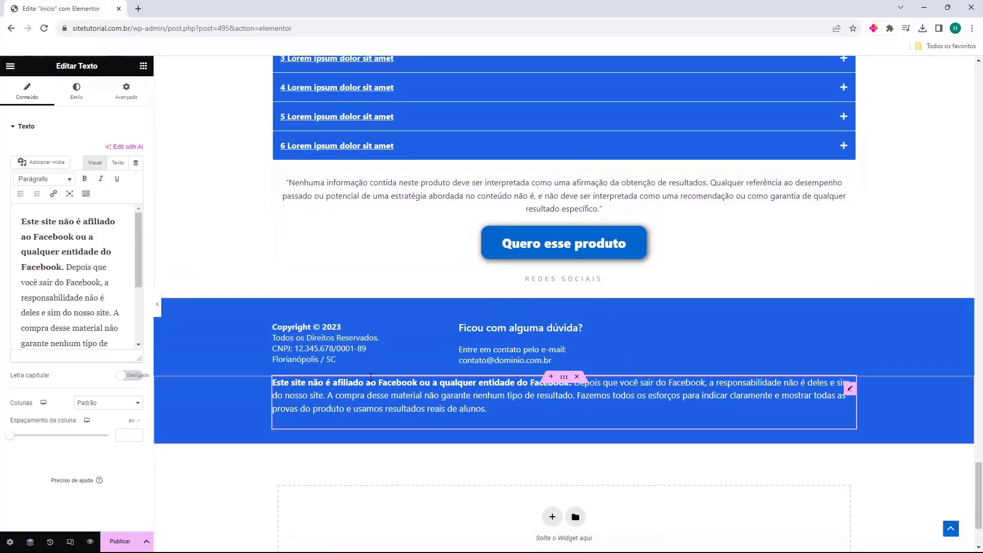
click(339, 361)
click(496, 359)
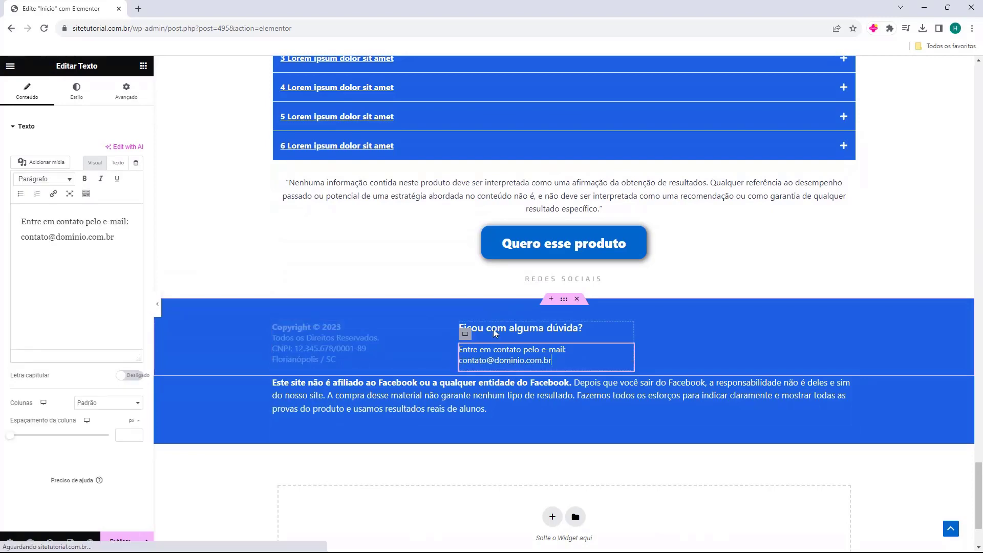
click(495, 330)
scroll(413, 303, up, 2)
click(413, 303)
scroll(413, 303, up, 2)
scroll(413, 304, up, 5)
scroll(380, 298, up, 9)
scroll(380, 300, up, 11)
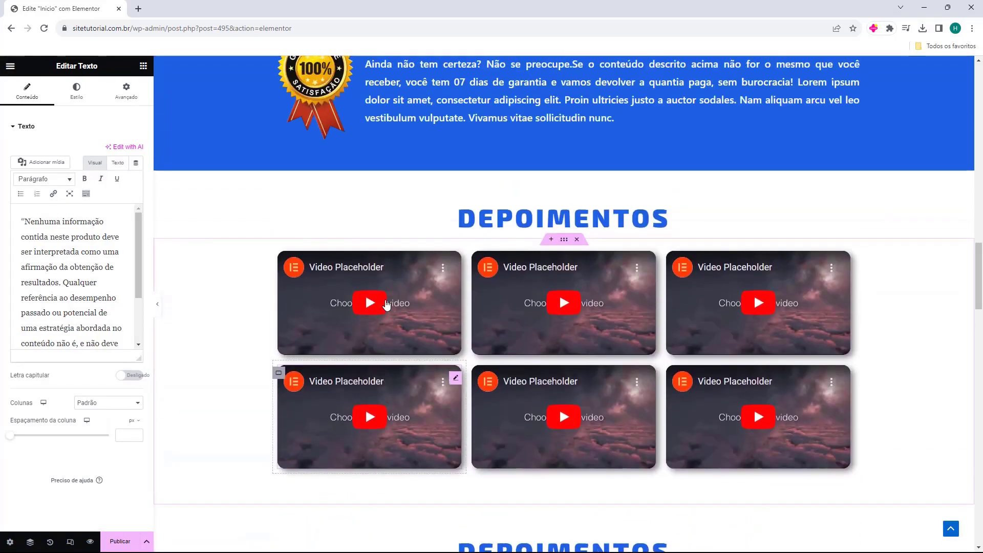
scroll(386, 306, up, 6)
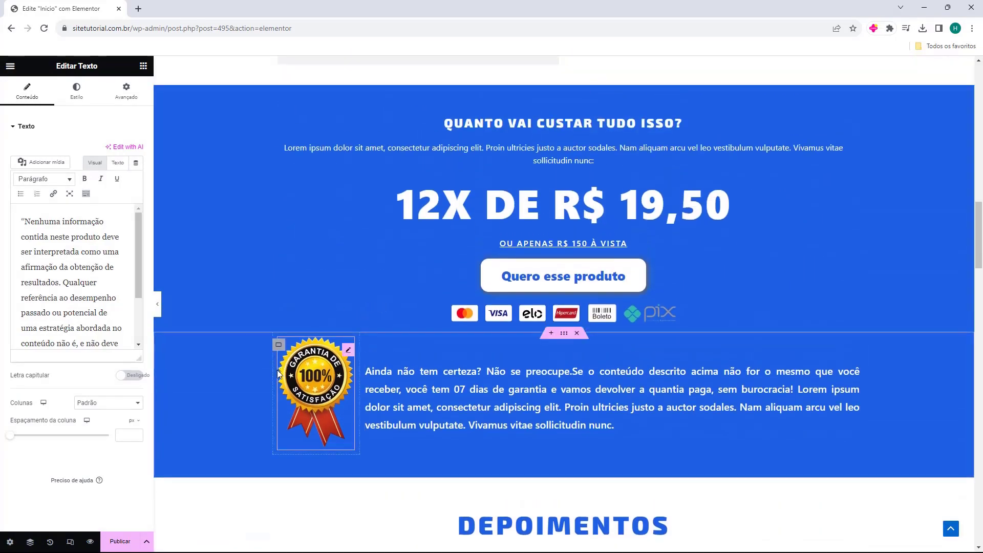
scroll(273, 376, up, 18)
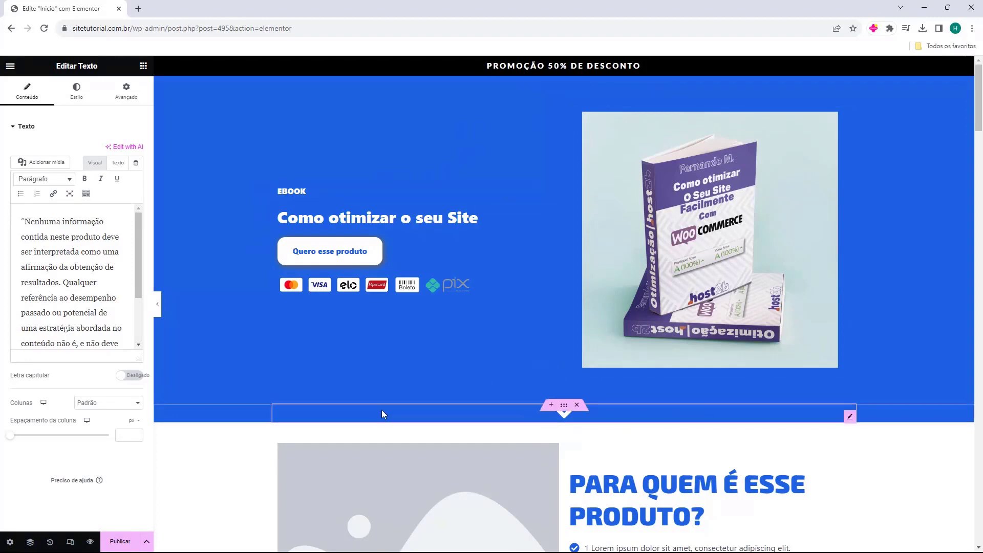
- Publish the Inicio page and check the live /inicio/ page
click(118, 542)
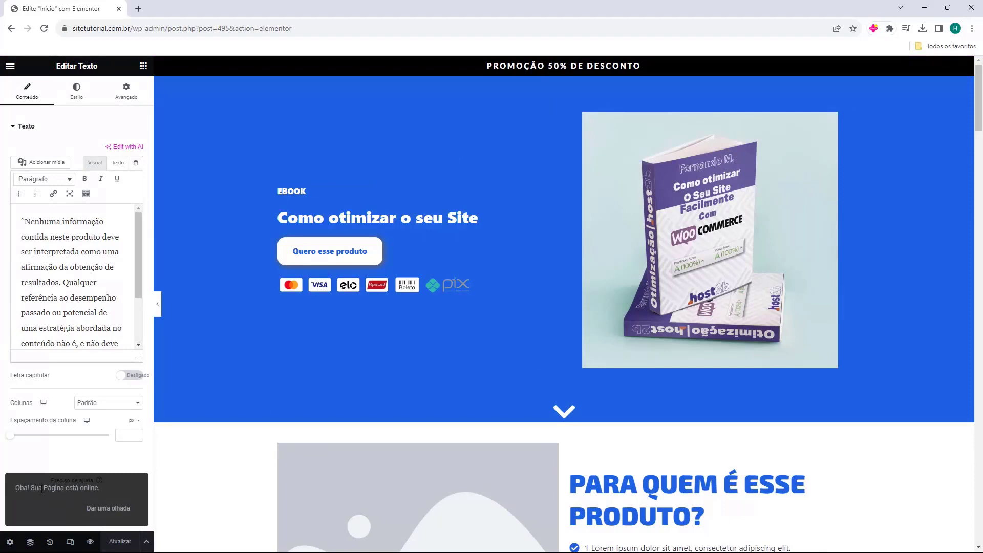
click(105, 509)
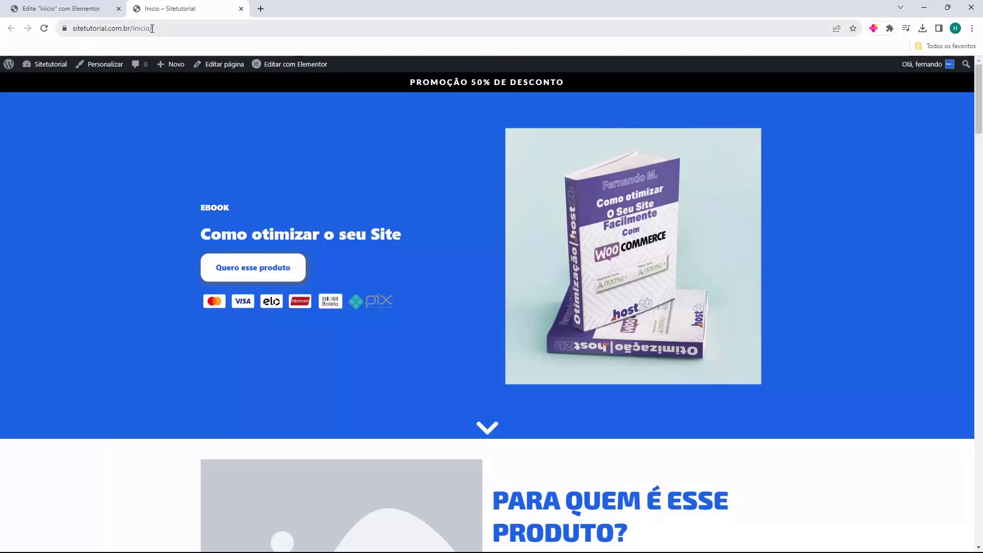
scroll(437, 210, down, 20)
scroll(437, 210, down, 5)
scroll(453, 263, up, 12)
scroll(453, 265, up, 15)
- Load the site root address without inicio/, then close that blank preview tab
click(137, 28)
click(183, 29)
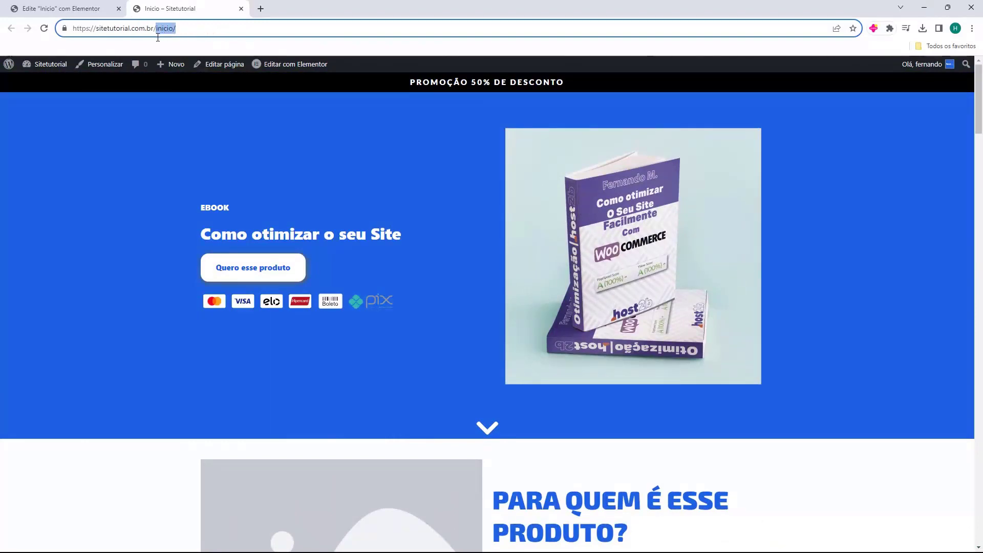
key(BackSpace)
key(Return)
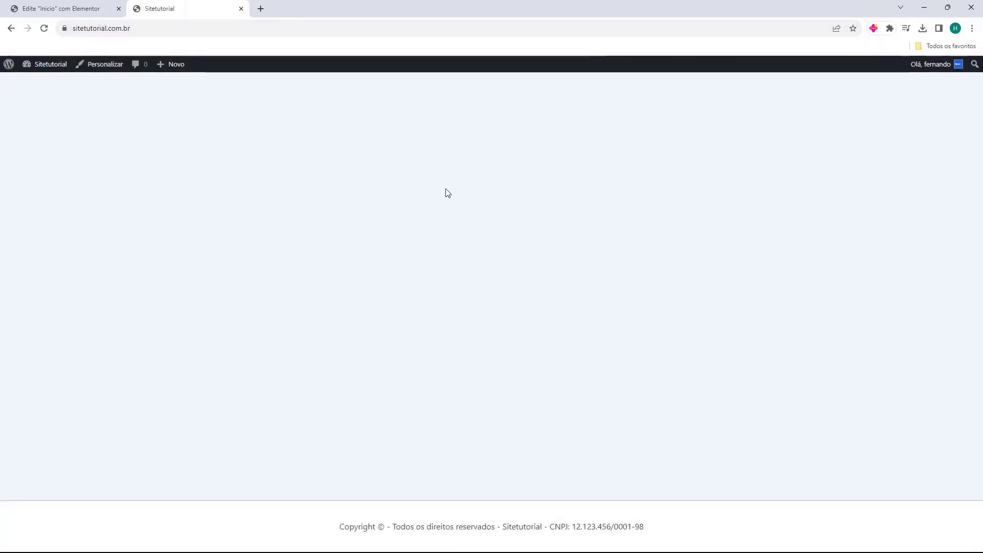
middle_click(174, 16)
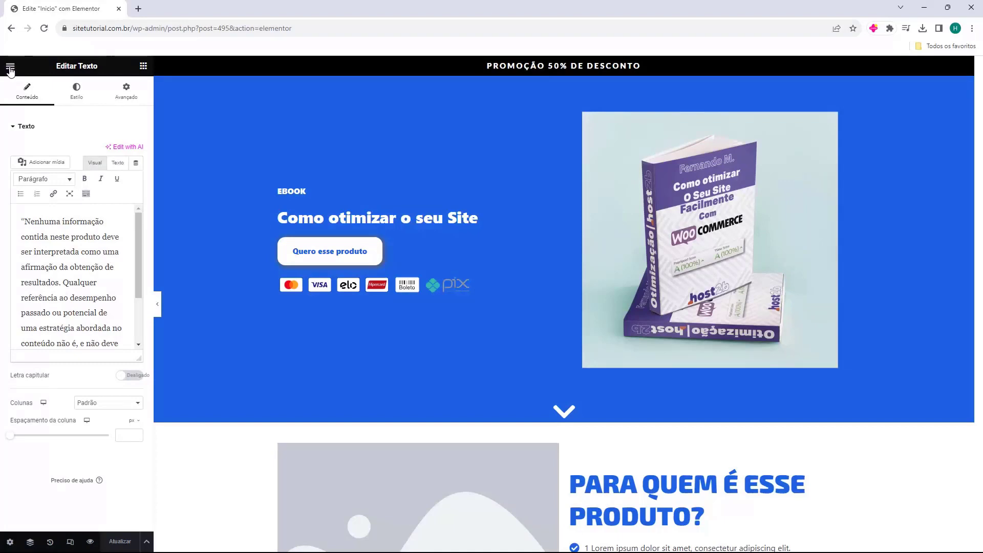
- Exit the Elementor editor via its menu (Sair) and open Configurações > Leitura
click(10, 67)
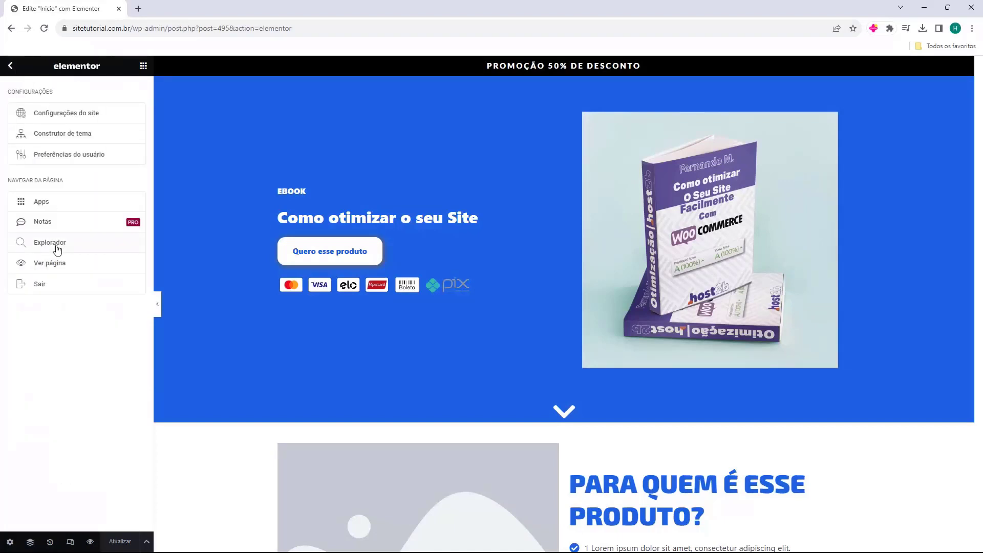
click(39, 287)
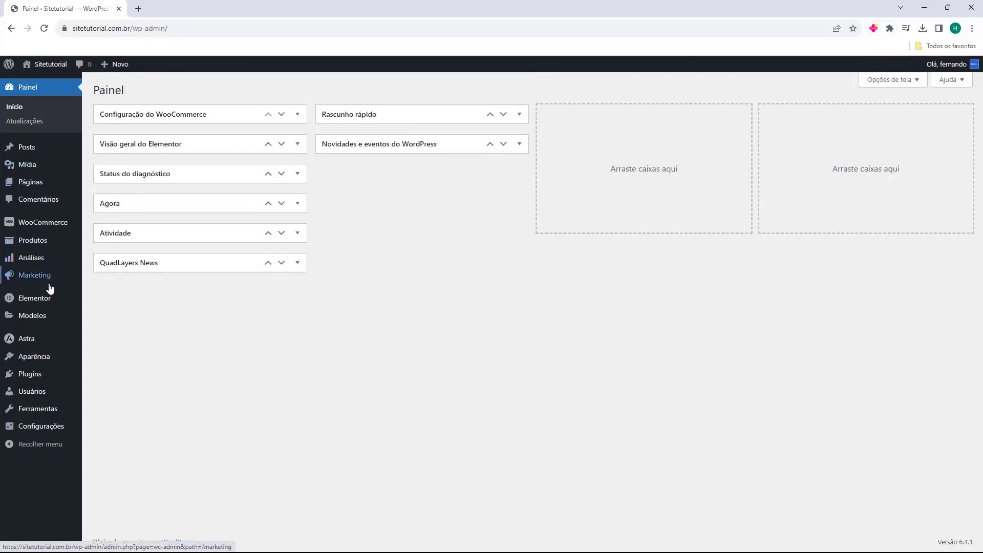
mouse_move(39, 426)
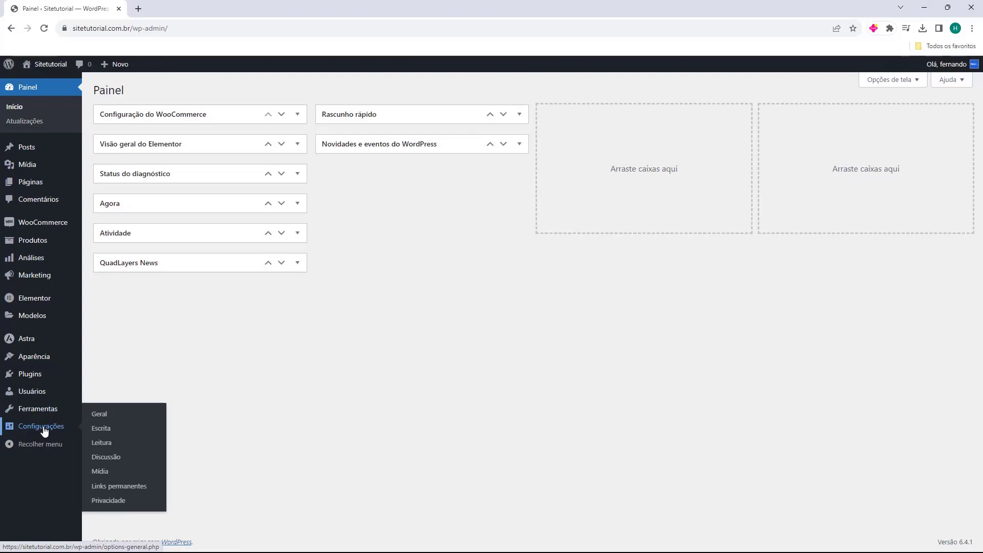
click(110, 450)
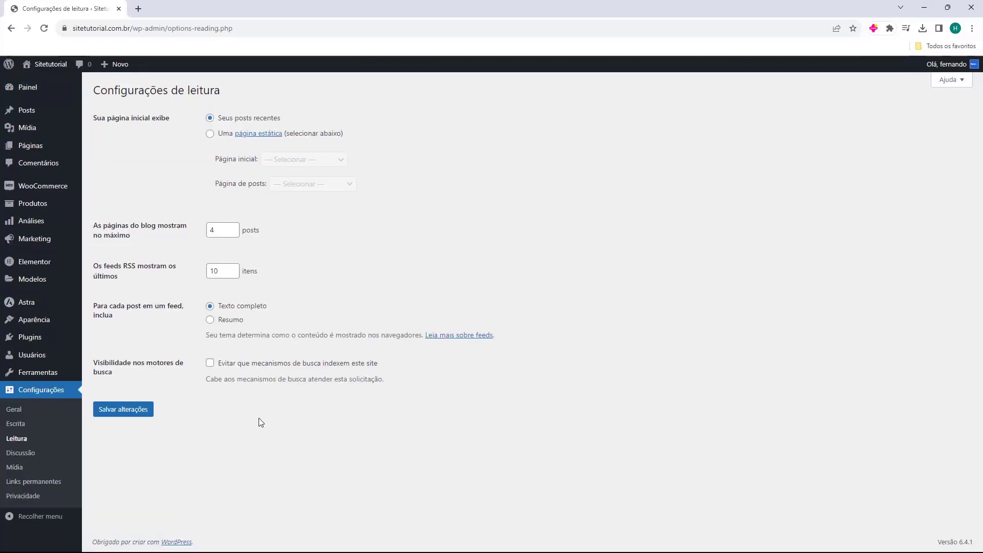
- Highlight the Reading Settings title and the homepage display label for emphasis
drag(118, 93, 197, 95)
click(197, 94)
drag(92, 121, 147, 125)
click(150, 126)
- Switch the homepage to 'Uma página estática' with Inicio as Página inicial, and save
click(211, 135)
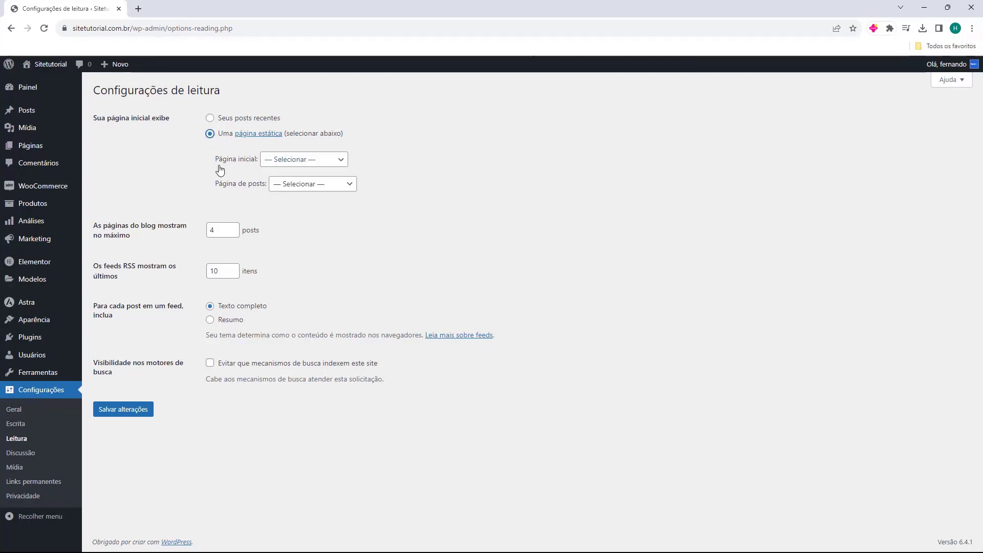
click(287, 161)
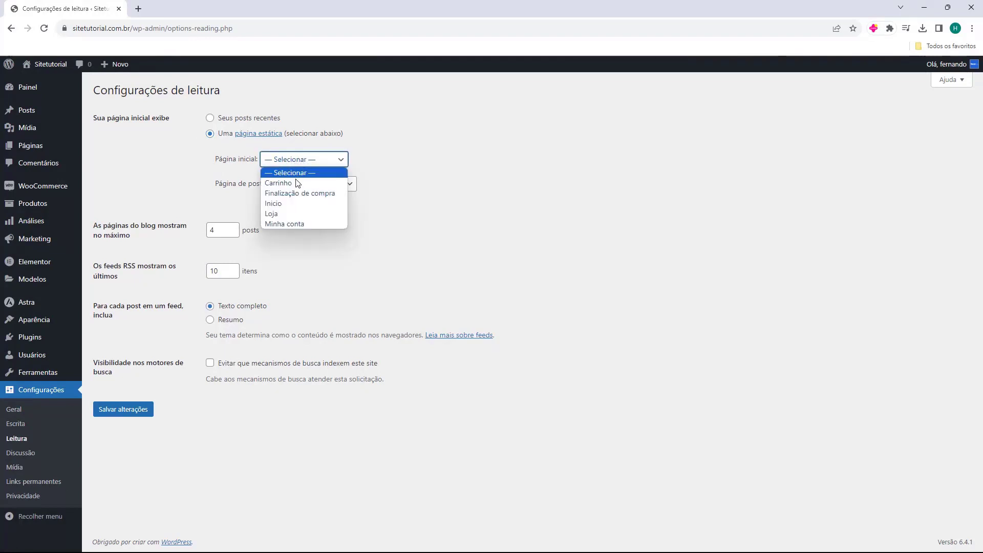
click(273, 204)
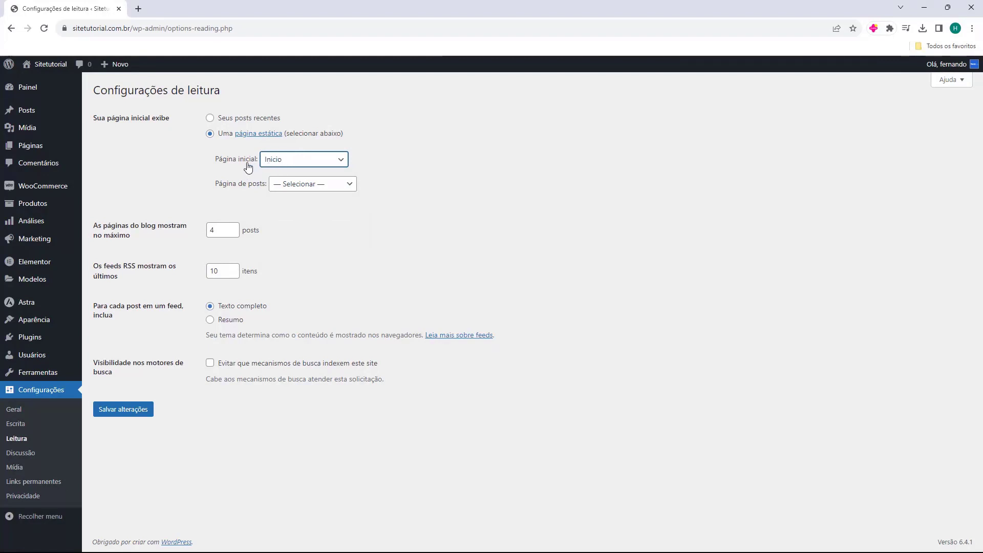
click(235, 192)
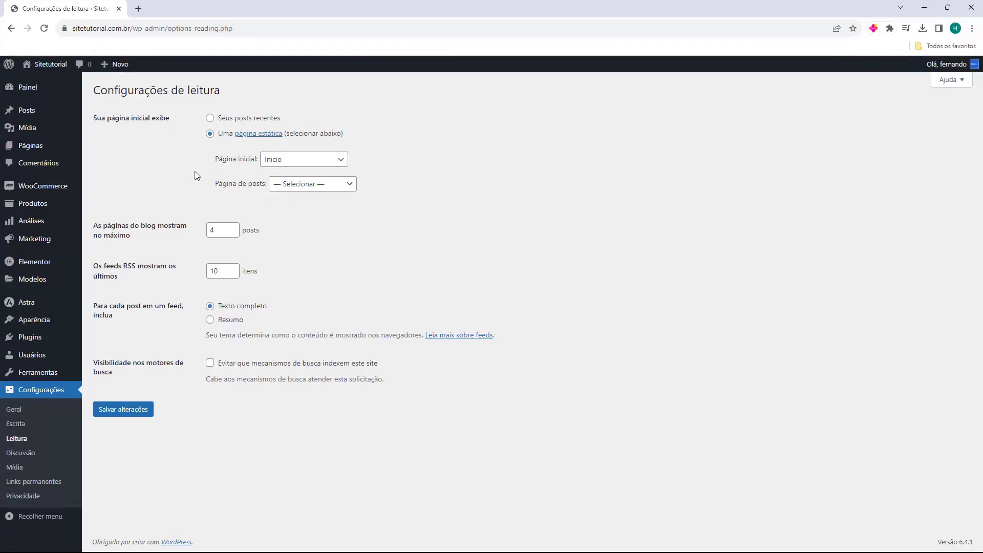
click(126, 410)
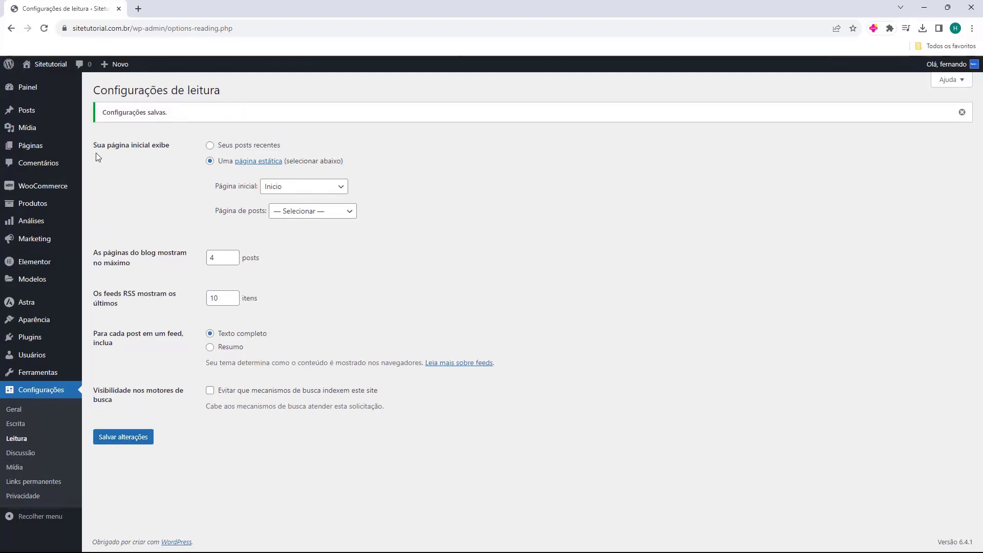
- Open the live Sitetutorial site in a new tab and review the Inicio landing page
middle_click(38, 82)
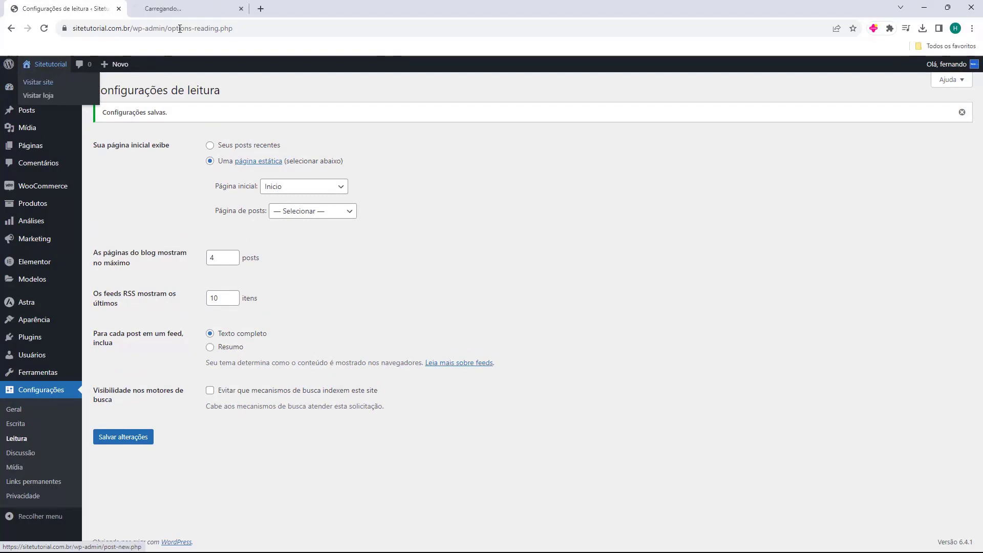
click(182, 12)
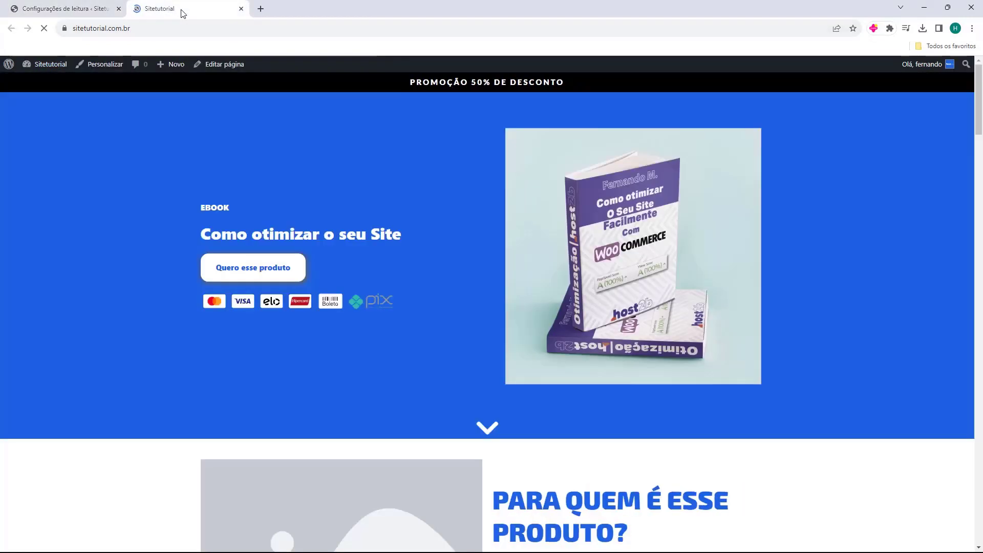
click(102, 28)
click(444, 192)
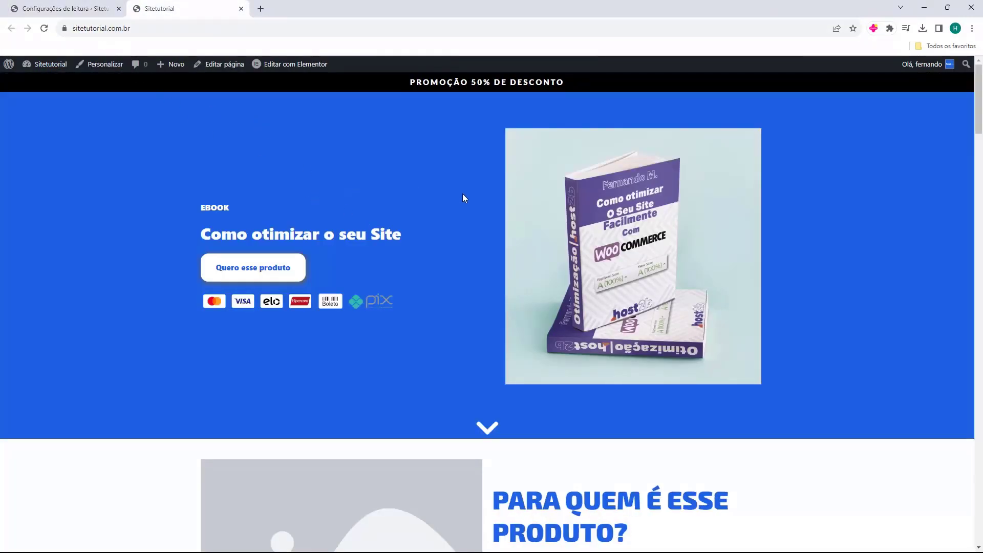
scroll(379, 281, down, 20)
scroll(380, 382, down, 12)
scroll(373, 390, up, 20)
scroll(373, 391, up, 13)
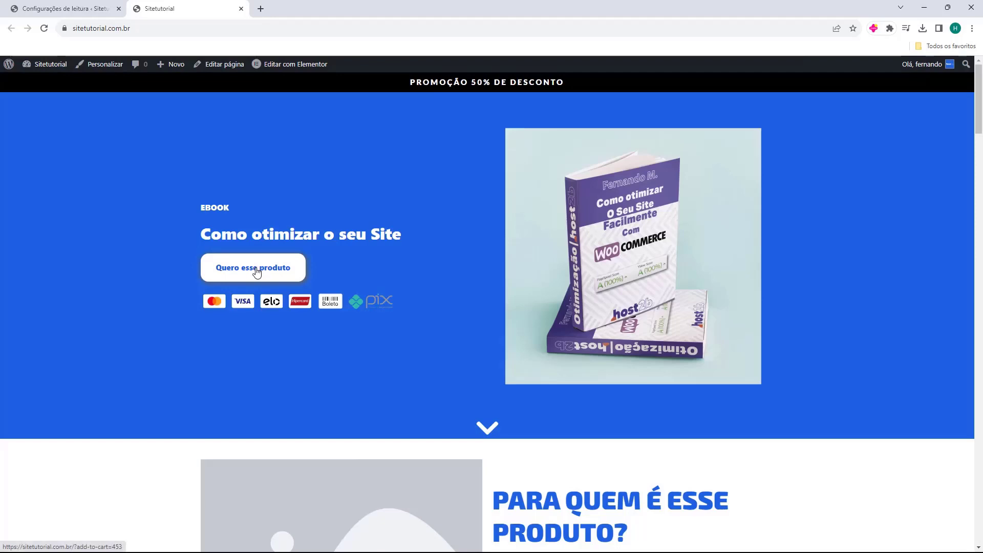
- Test the hero's 'Quero esse produto' button reaching checkout, then clear the address bar
click(244, 275)
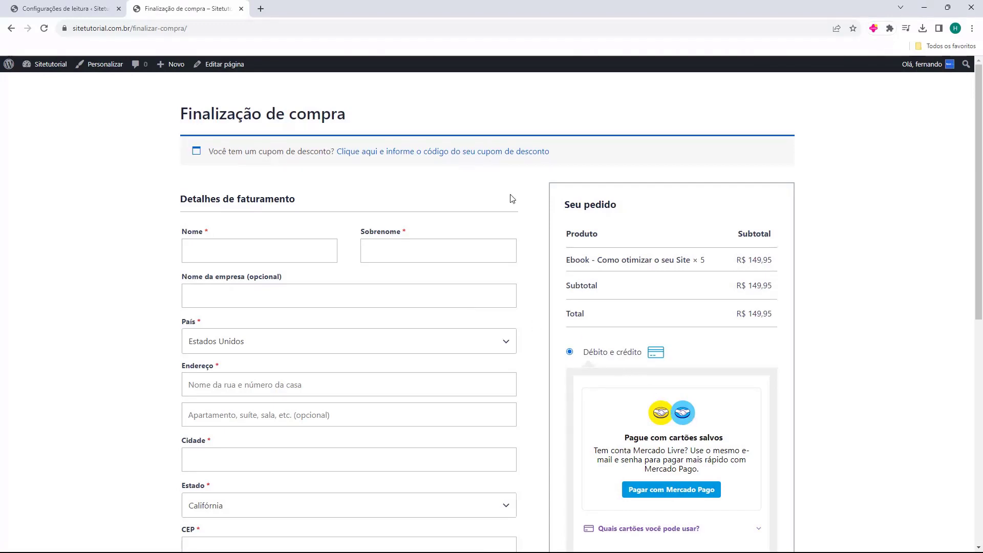
scroll(512, 199, down, 8)
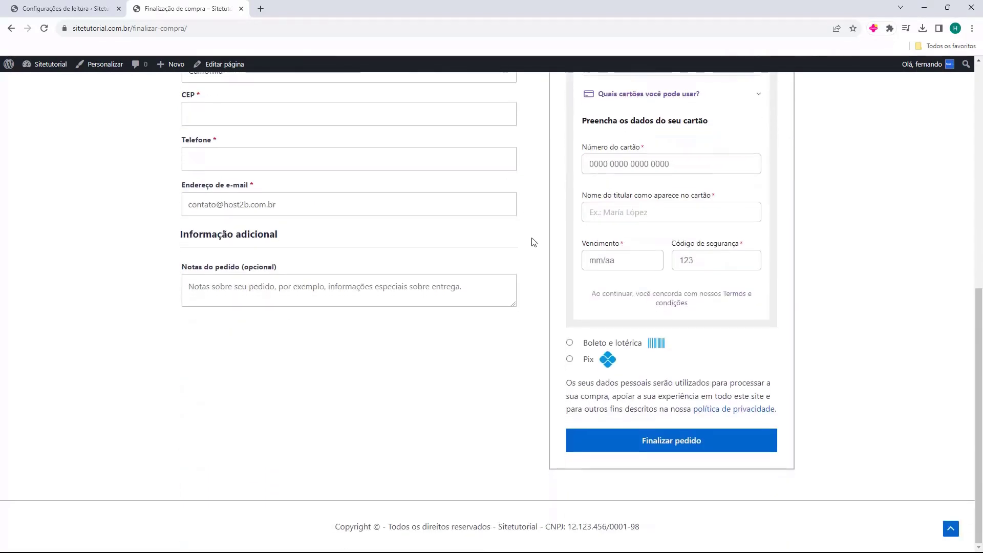
scroll(533, 241, up, 8)
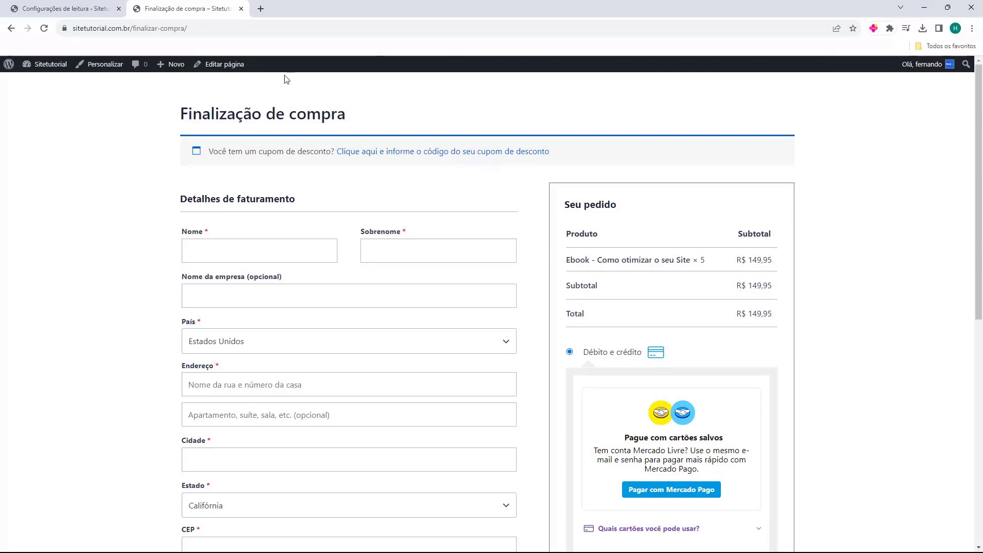
click(130, 32)
key(shift+End)
key(Delete)
- Reload the sitetutorial.com.br homepage and scroll to the pricing section
key(Return)
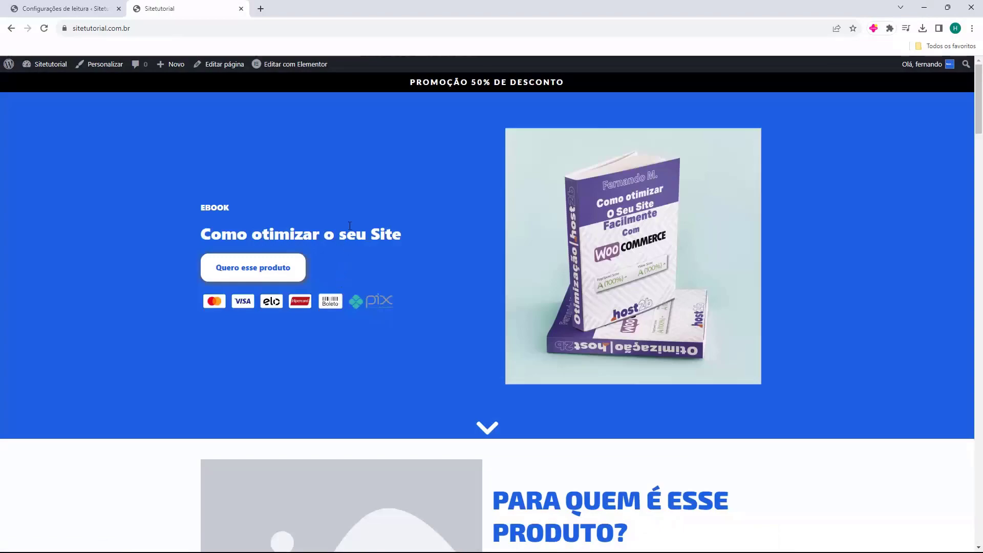
scroll(379, 206, down, 3)
scroll(390, 195, down, 20)
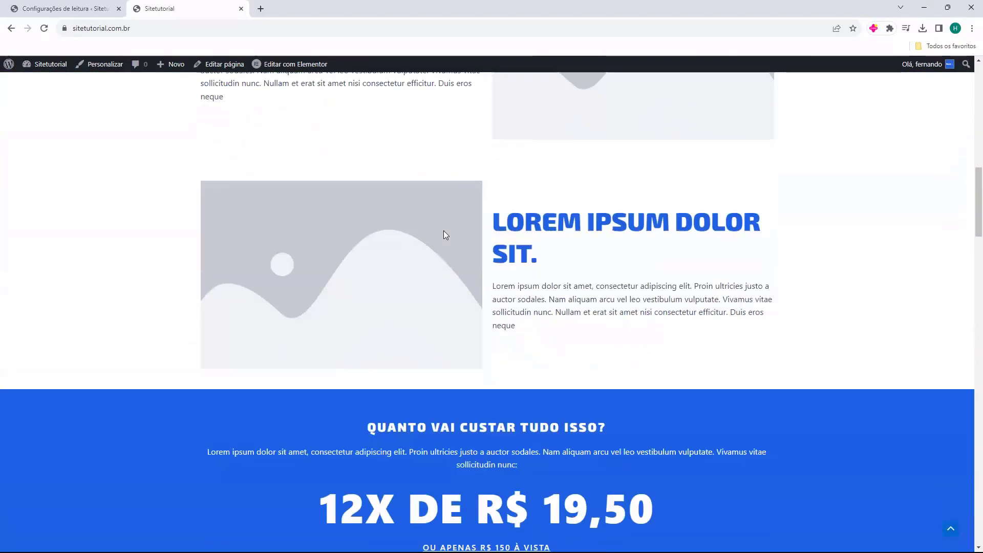
scroll(447, 246, up, 4)
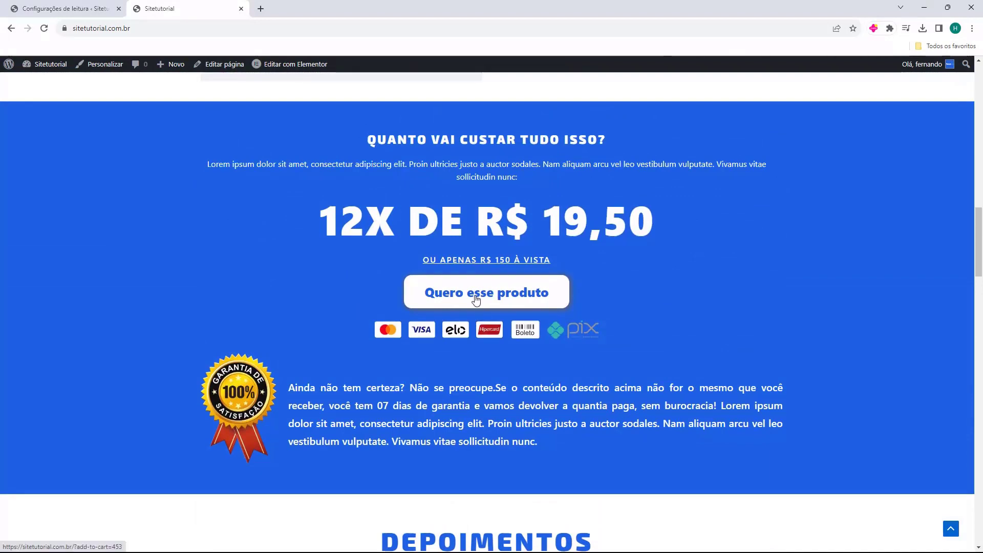
- Test the pricing 'Quero esse produto' button; checkout shows the ebook × 6 totalling R$ 179,94
click(476, 300)
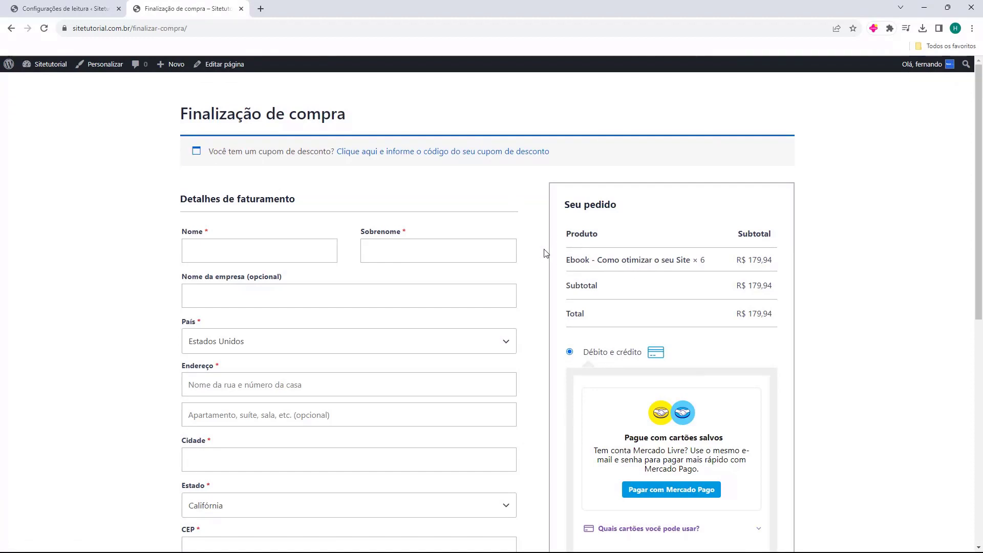
scroll(532, 205, down, 2)
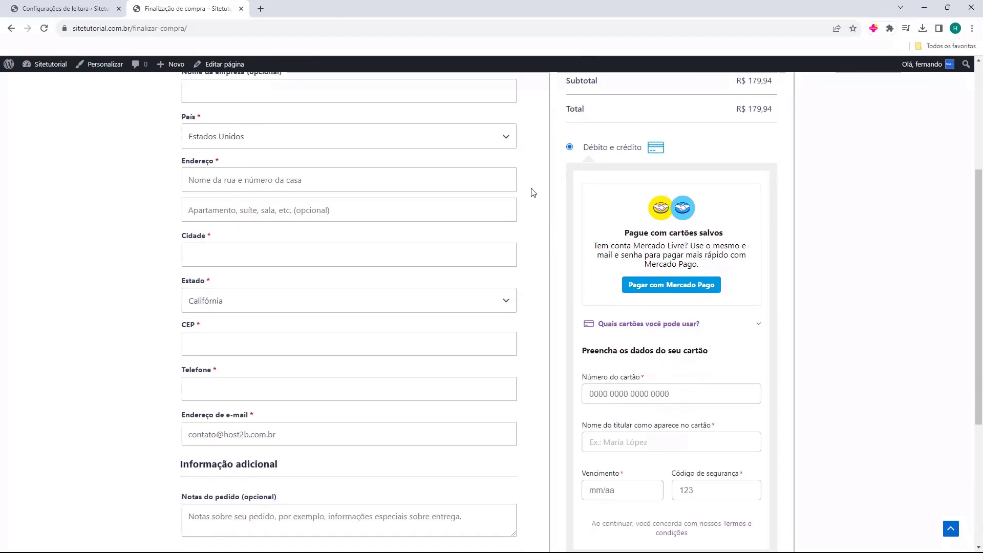
scroll(531, 197, up, 3)
scroll(338, 215, down, 6)
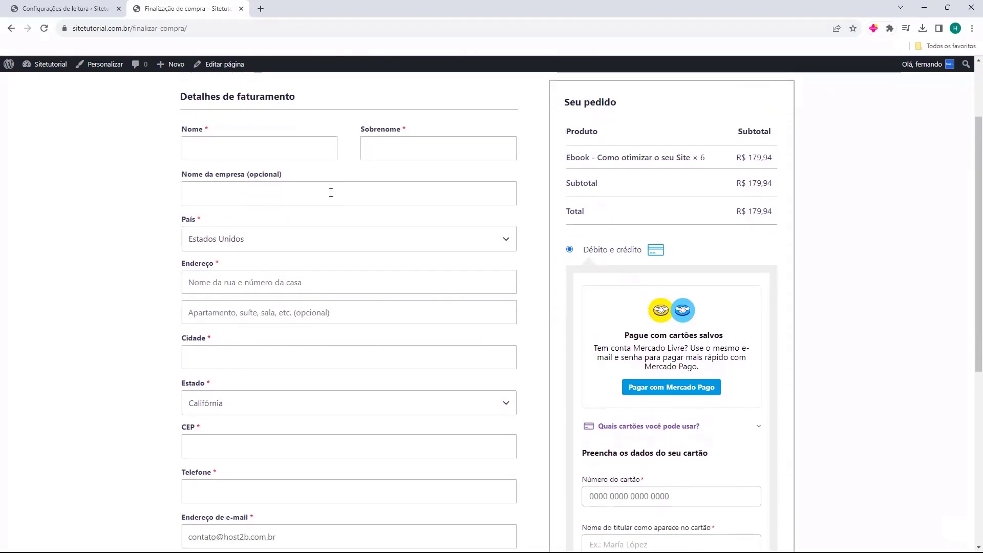
scroll(664, 236, up, 3)
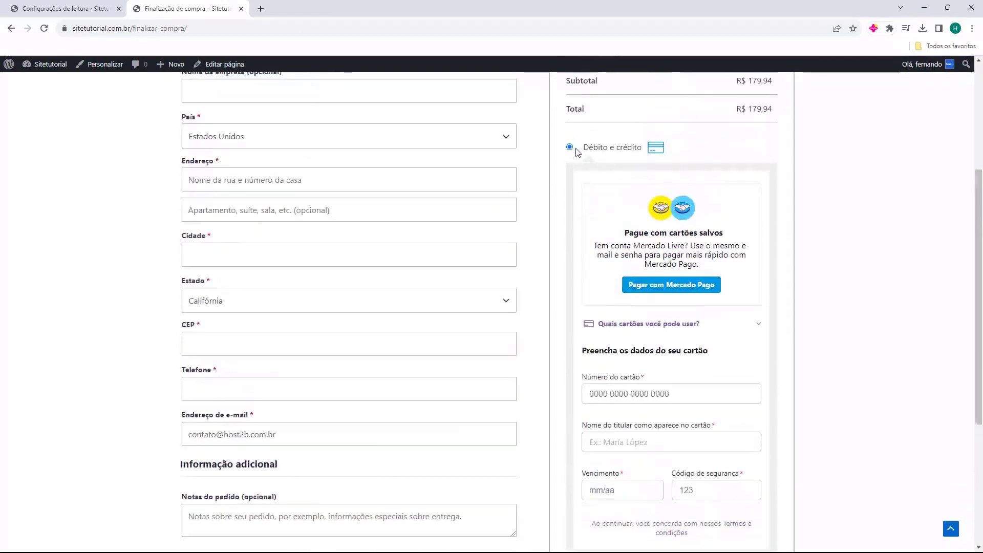
scroll(625, 155, down, 5)
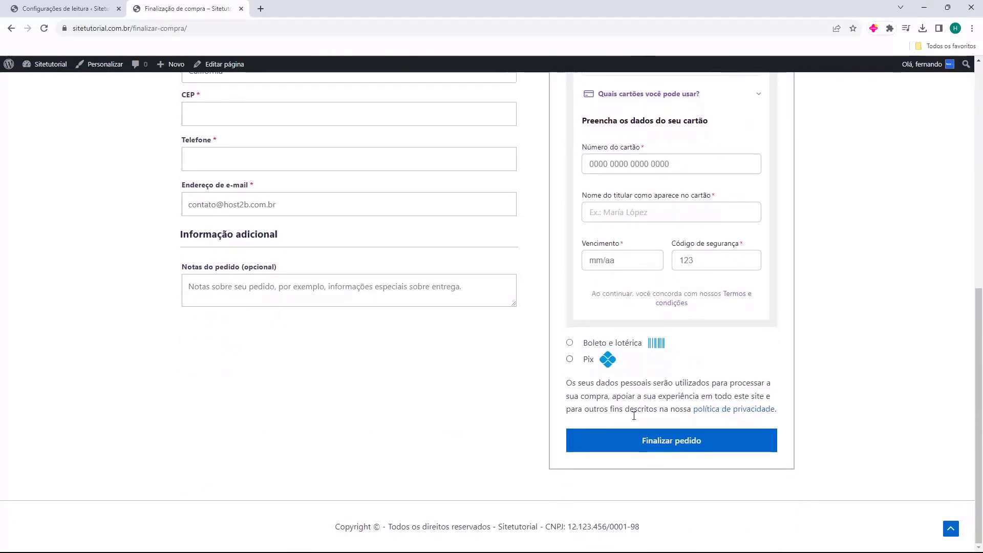
scroll(611, 439, up, 6)
scroll(611, 439, up, 3)
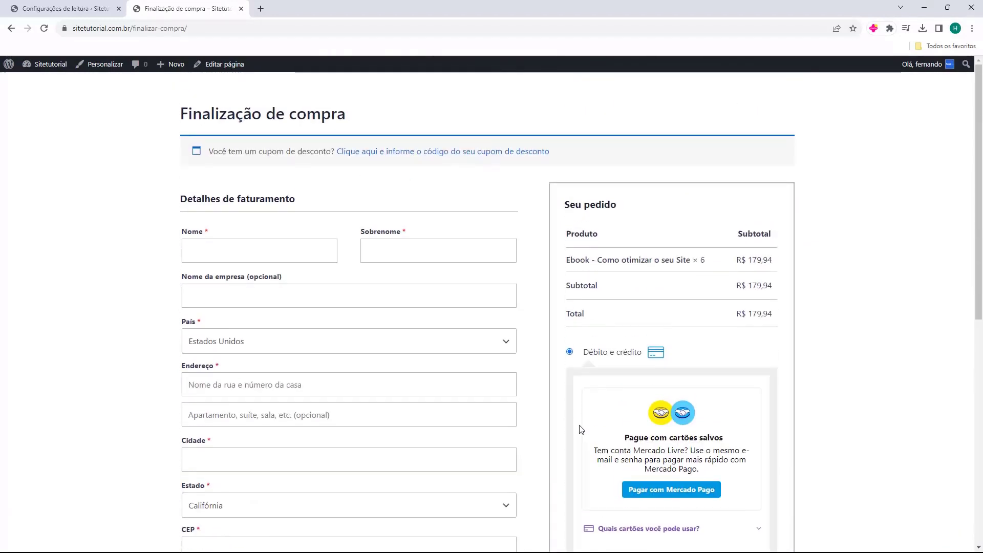